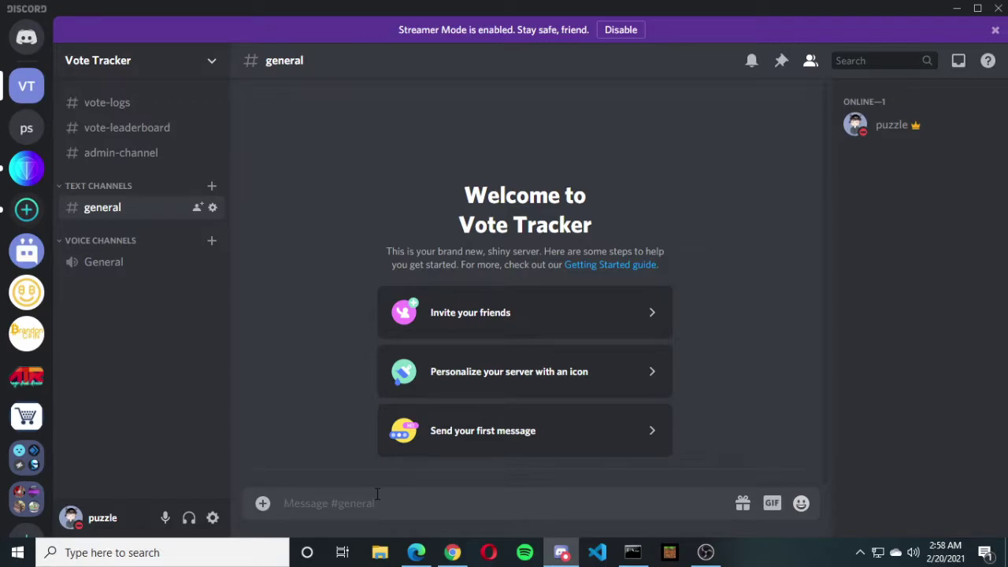
- Switch to Chrome, authorize the DSL bot for the Vote Tracker server, pass the human check, and return to Discord
left_click(452, 552)
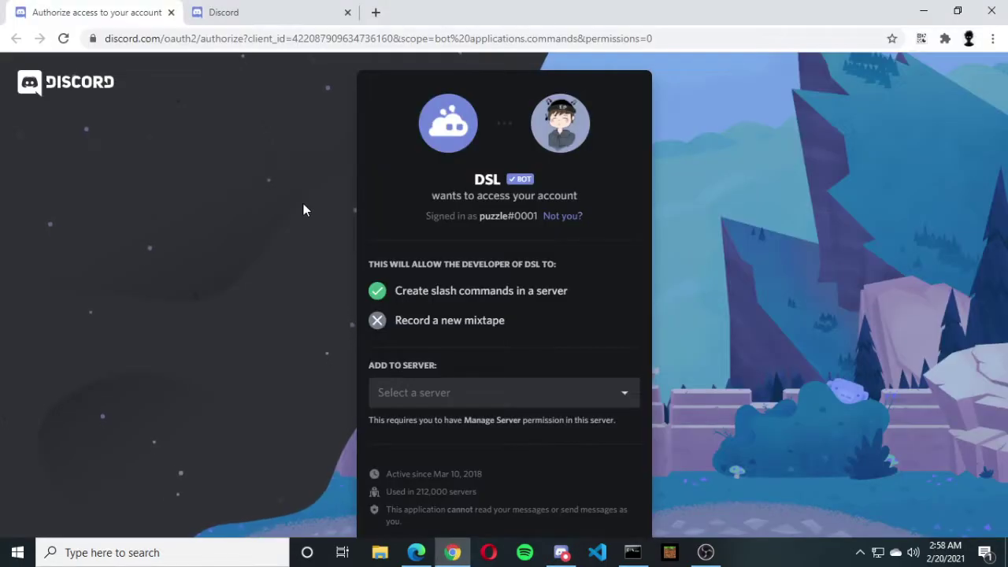
left_click(424, 402)
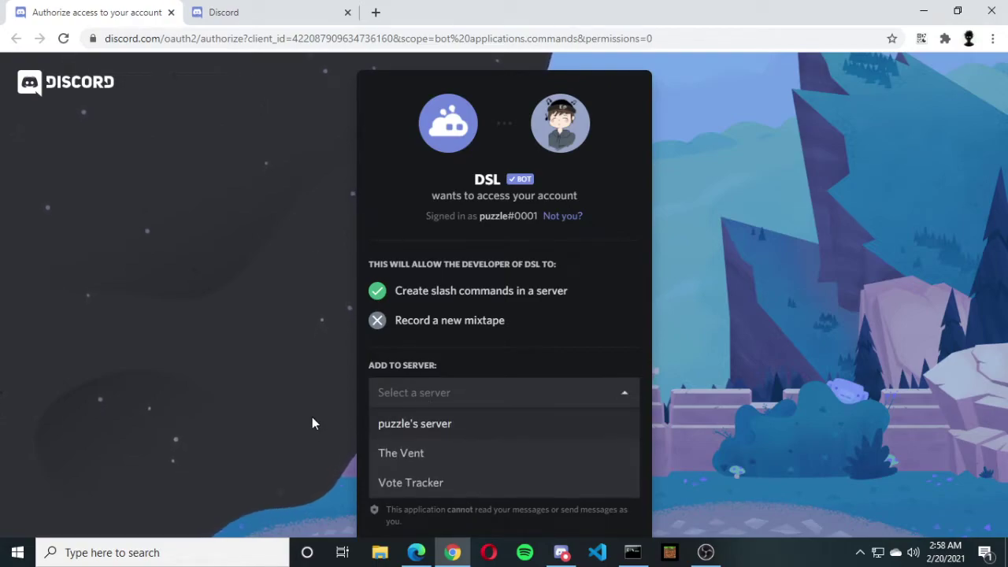
left_click(394, 483)
scroll(306, 470, "down", 2)
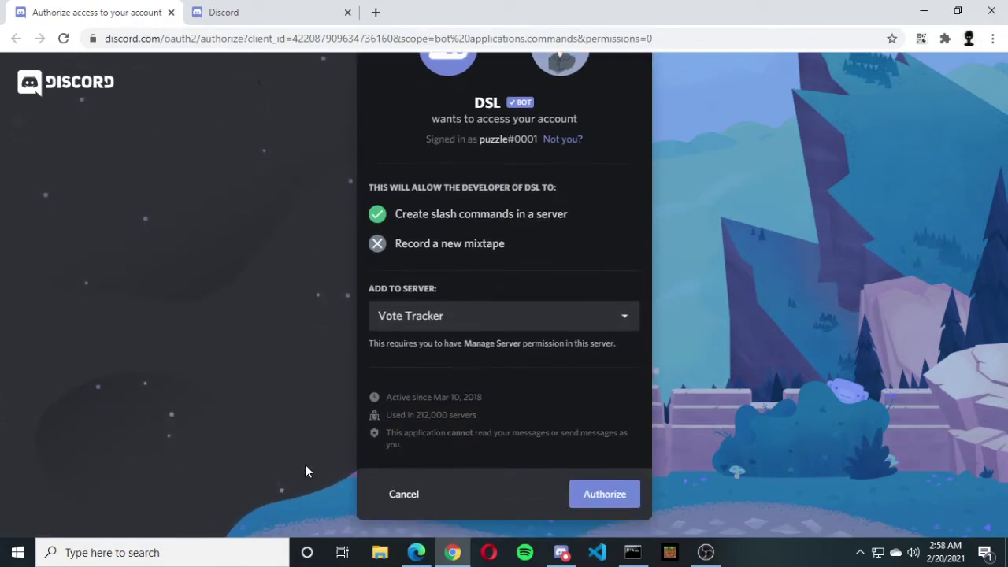
left_click(602, 496)
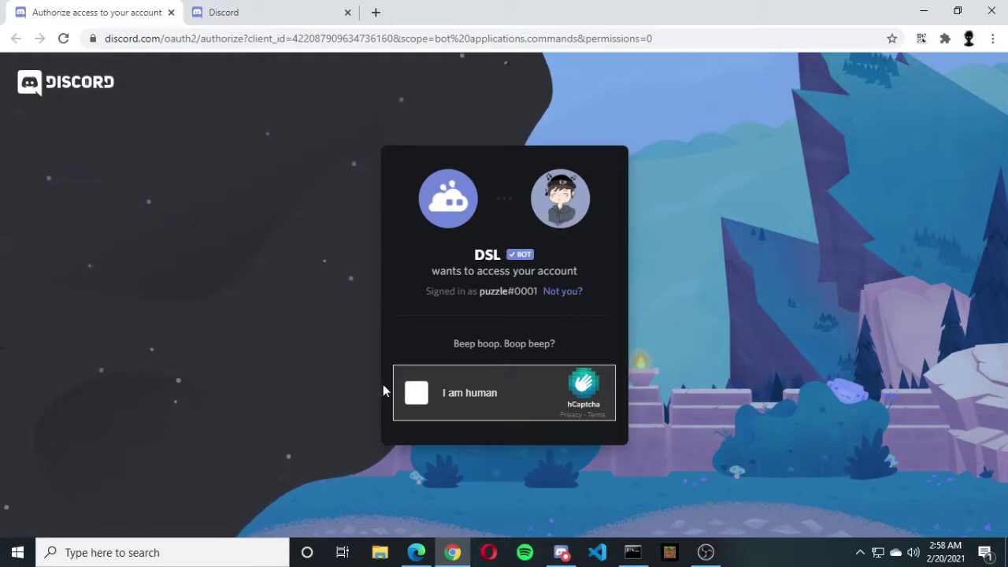
left_click(415, 394)
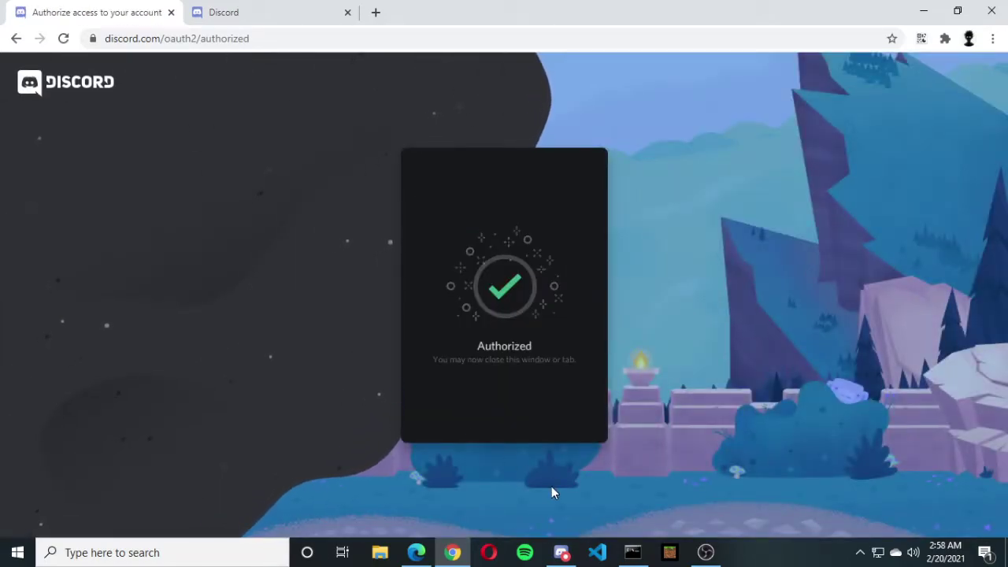
left_click(561, 552)
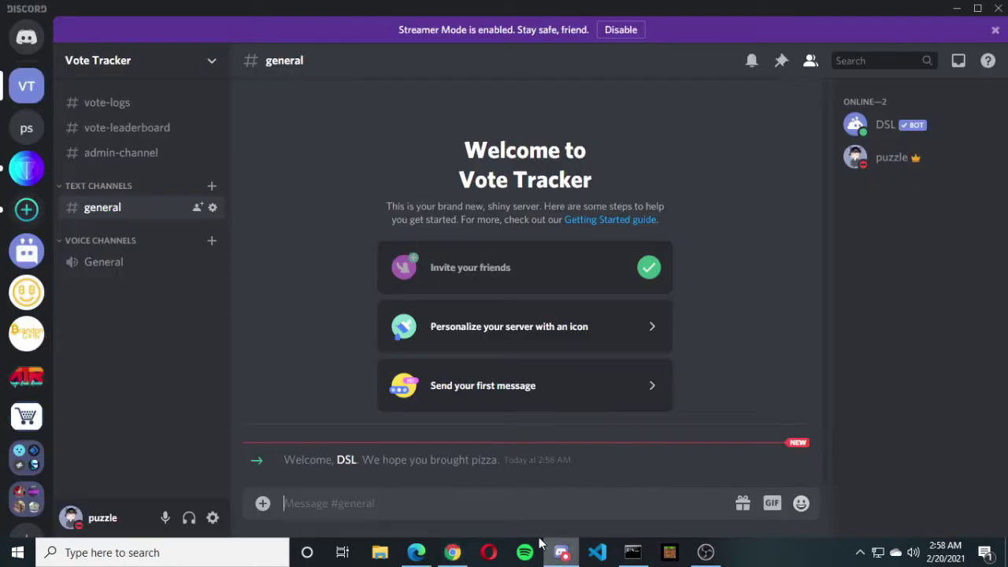
- Switch to Chrome and open top.gg/servers in a new tab
left_click(452, 552)
left_click(376, 12)
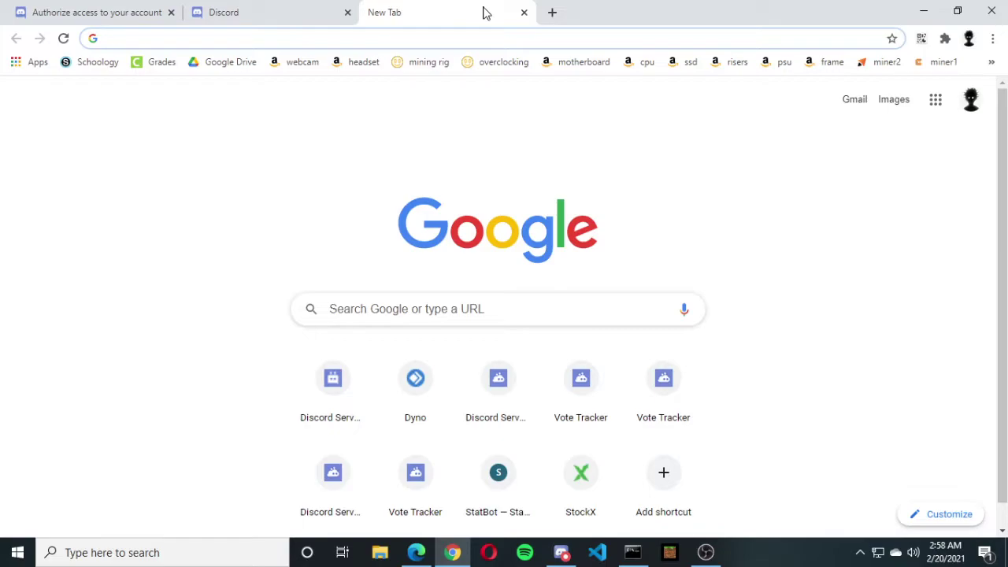
type("rtop")
key("BackSpace")
key("BackSpace")
key("BackSpace")
key("BackSpace")
type("top.")
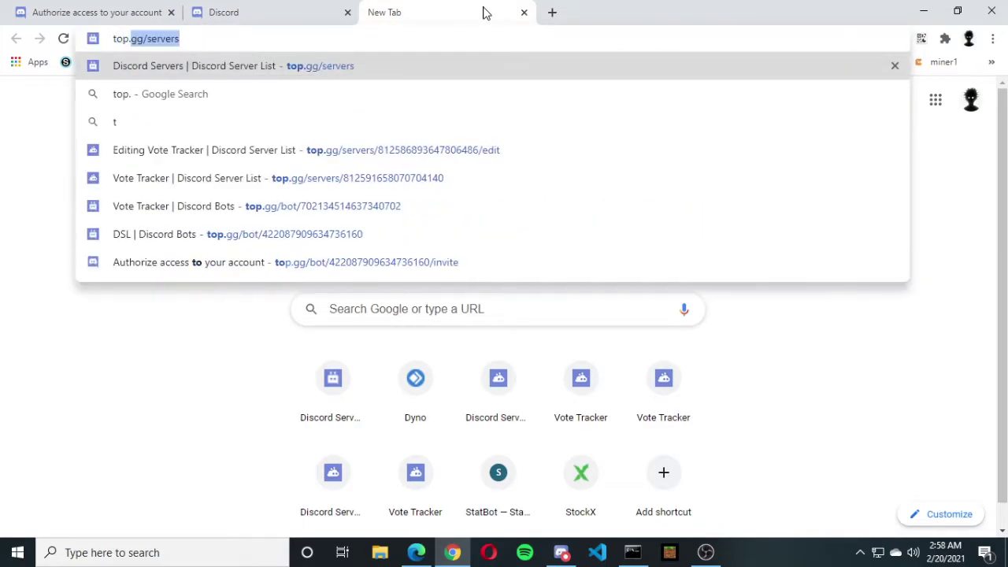
type("gg/servers")
key("Return")
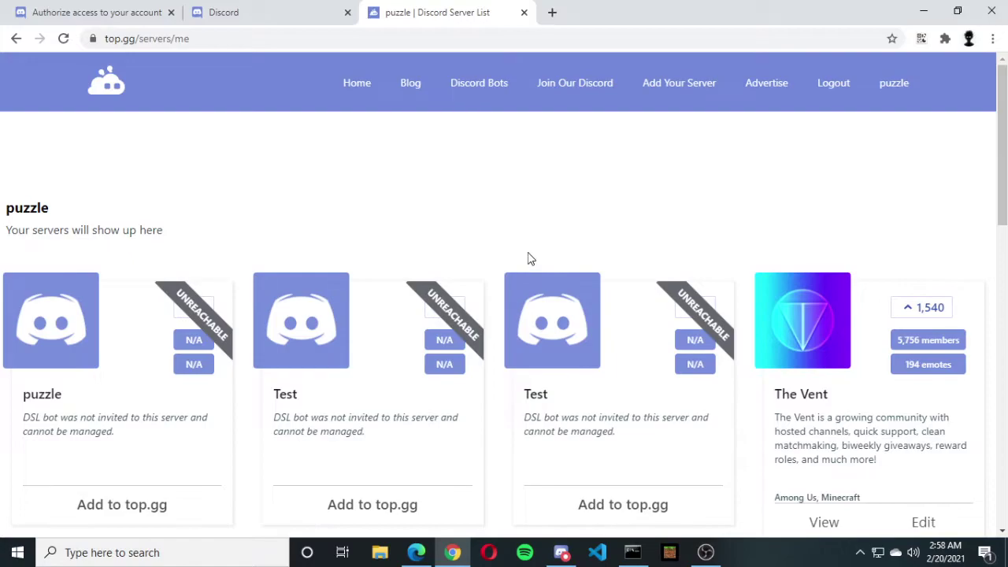
- Open the unpublished Vote Tracker server for editing from your server list on top.gg
scroll(528, 259, "down", 5)
scroll(486, 279, "down", 5)
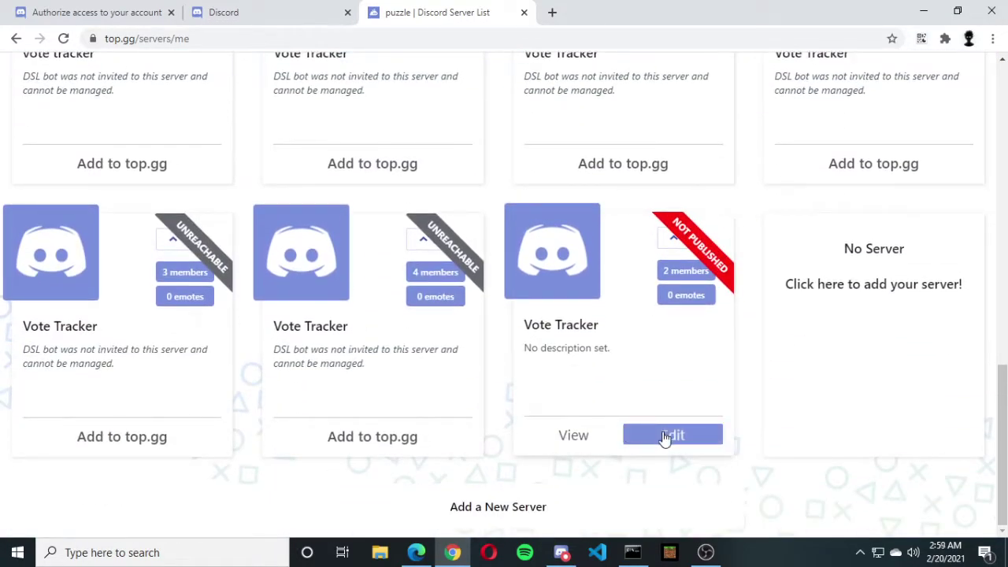
left_click(665, 437)
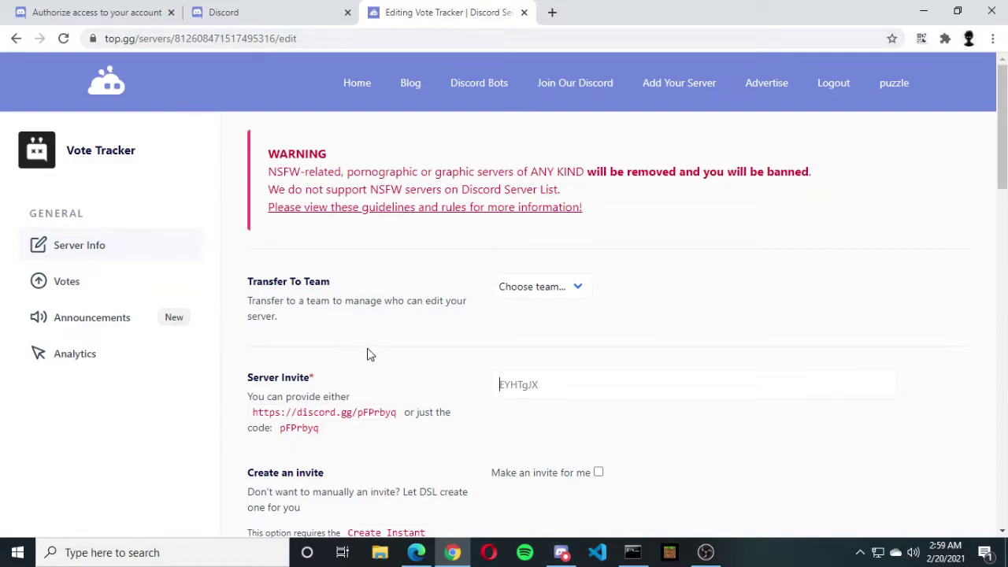
- Leave the server invite field empty and enable the option to have an invite made automatically
type("Test")
key("ctrl+a")
key("BackSpace")
left_click(599, 472)
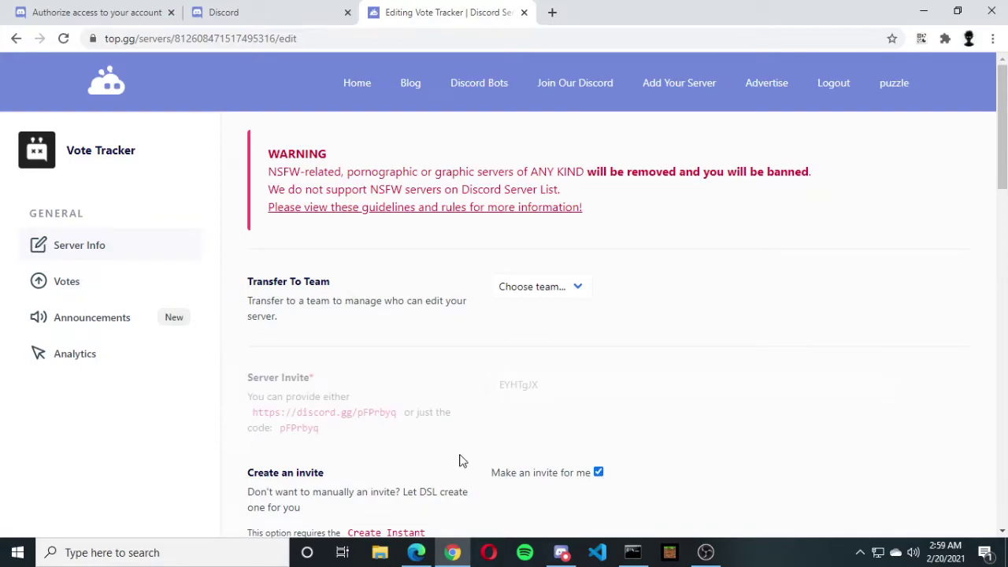
- Set the server's brief description to "Test"
scroll(462, 461, "down", 3)
scroll(507, 394, "down", 5)
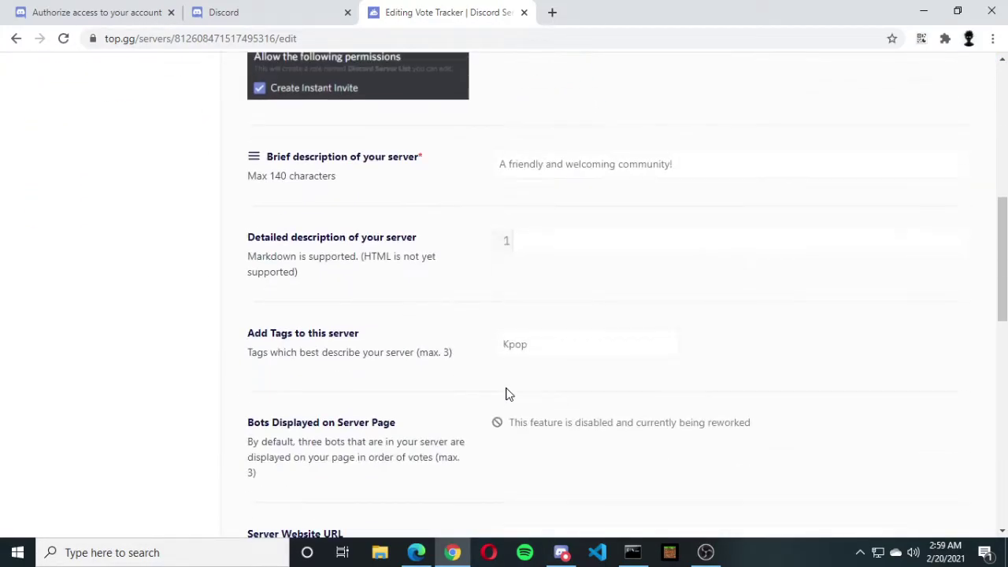
scroll(506, 394, "down", 4)
scroll(507, 386, "up", 6)
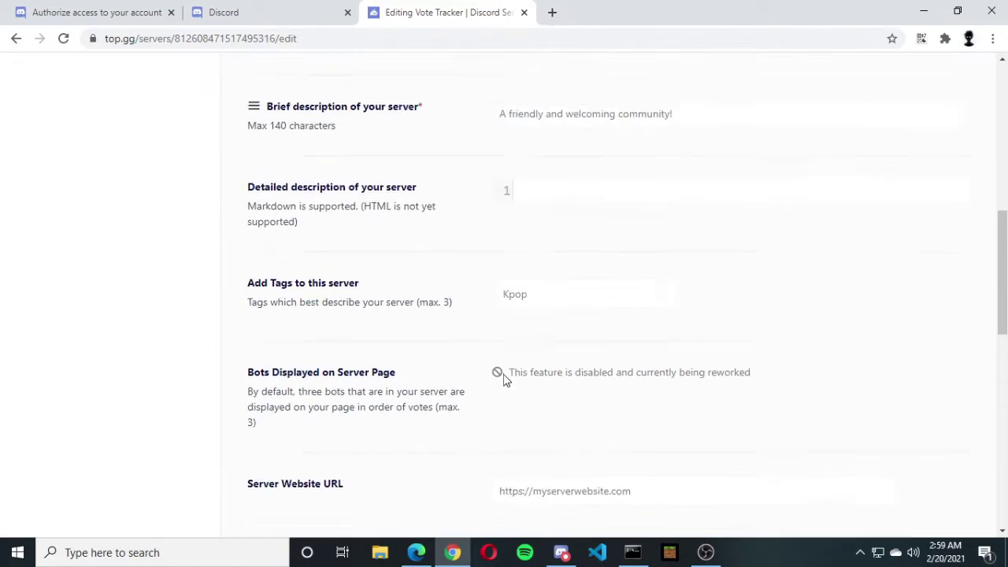
left_click(524, 319)
key("Down")
key("Return")
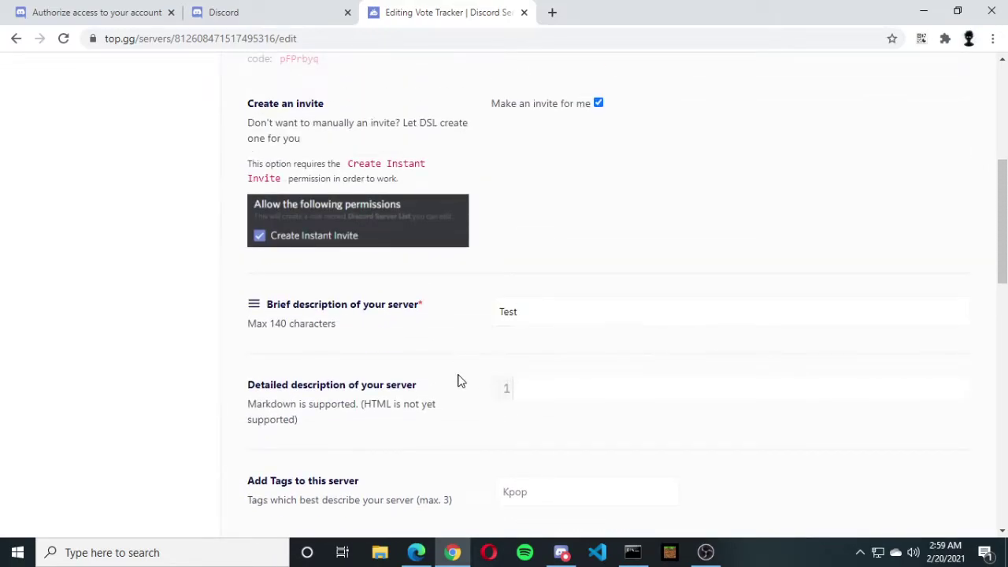
- Submit the Vote Tracker server listing and look over the saved form
scroll(458, 383, "down", 7)
scroll(460, 382, "down", 5)
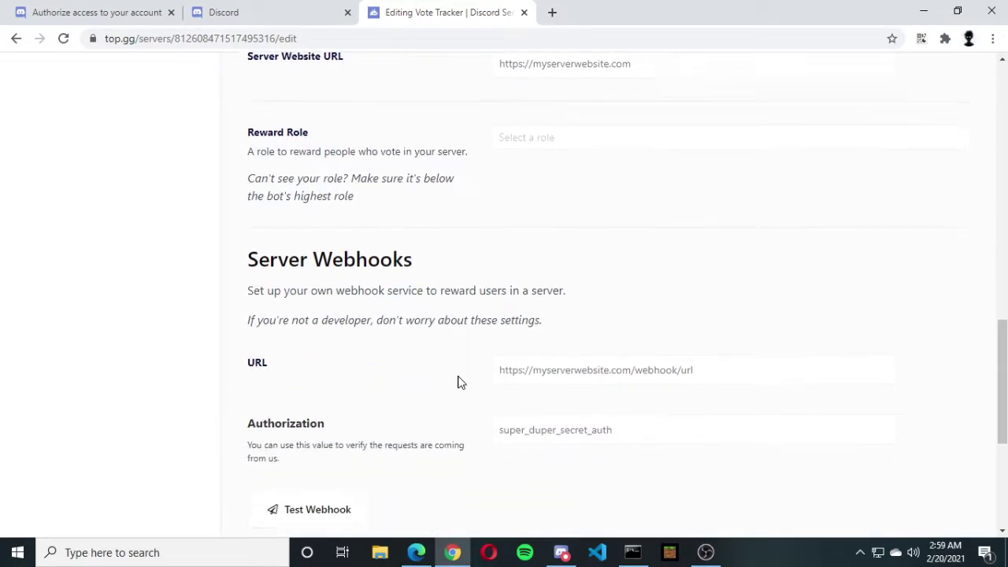
left_click(297, 394)
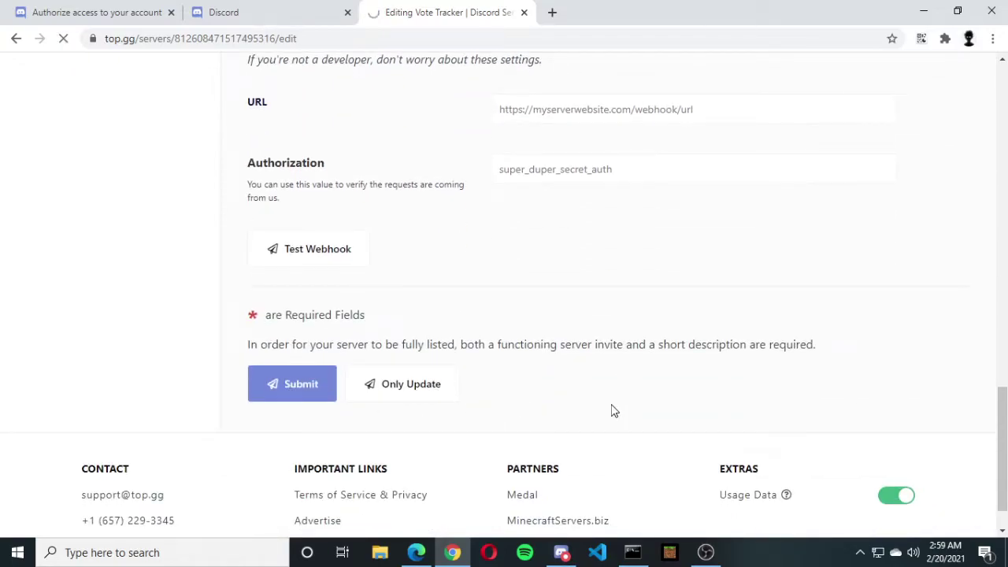
scroll(458, 394, "down", 8)
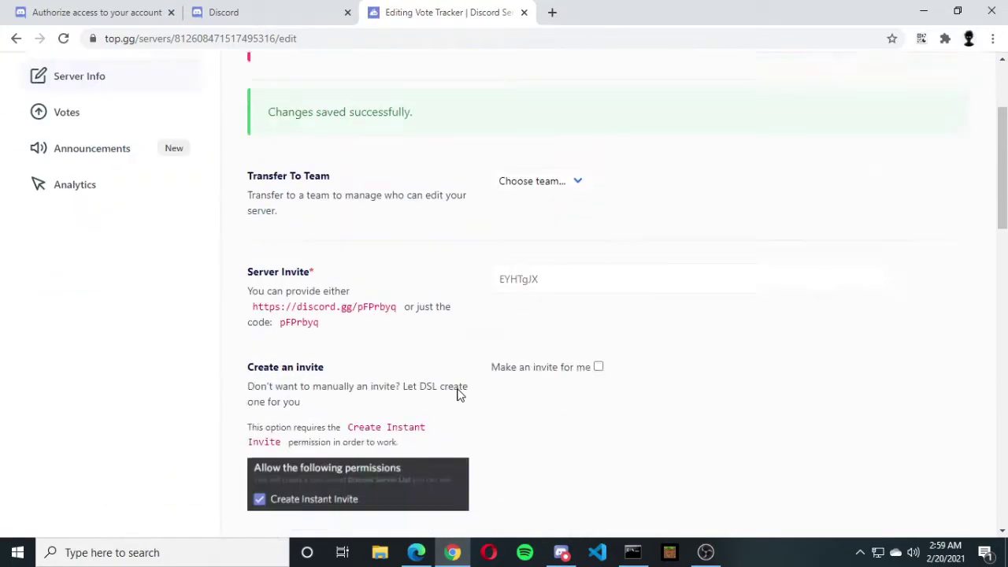
scroll(460, 394, "down", 7)
scroll(461, 394, "up", 2)
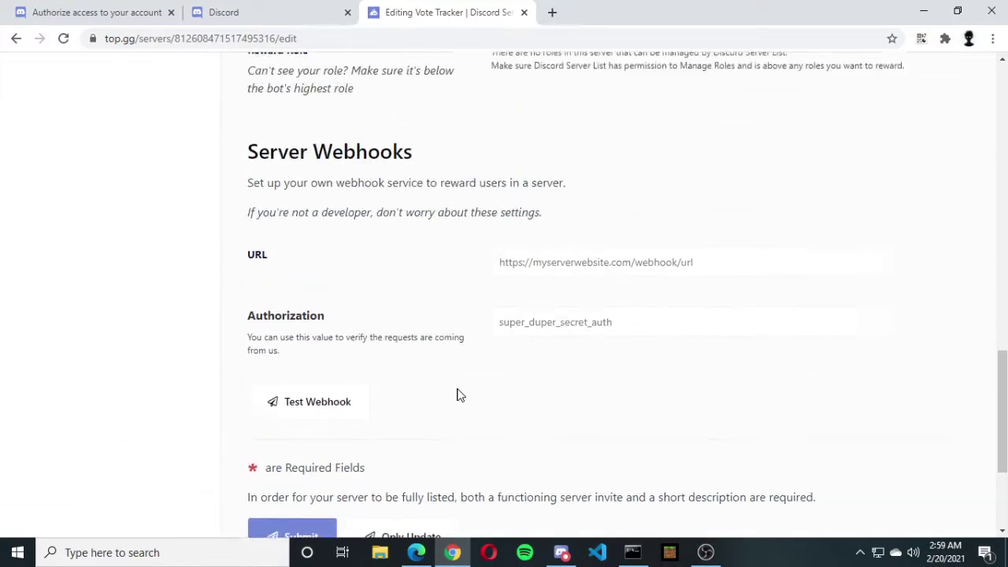
- Authorize the Vote Tracker bot for the Vote Tracker server with all requested permissions and pass the human check
left_click(560, 556)
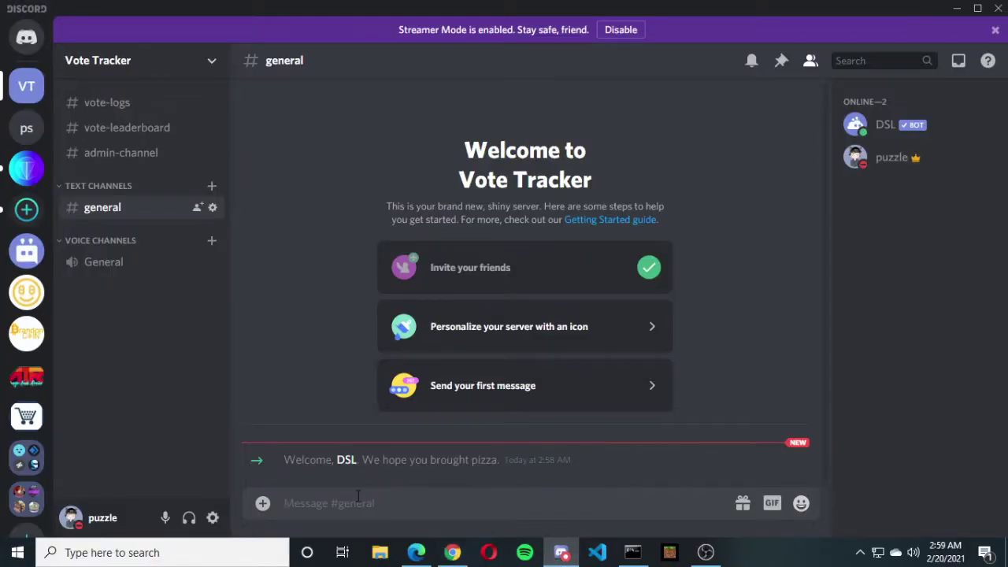
left_click(452, 552)
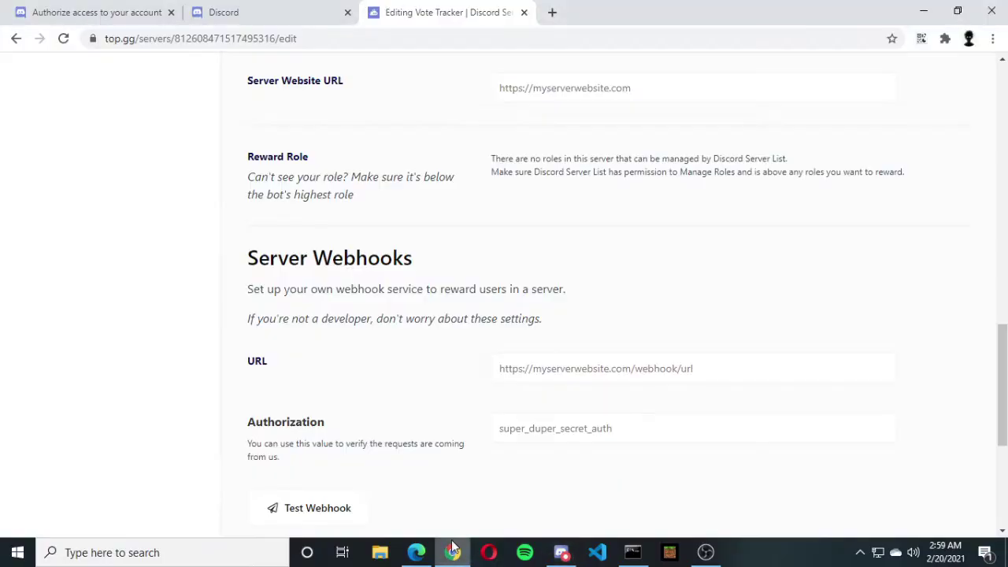
left_click(281, 10)
left_click(486, 354)
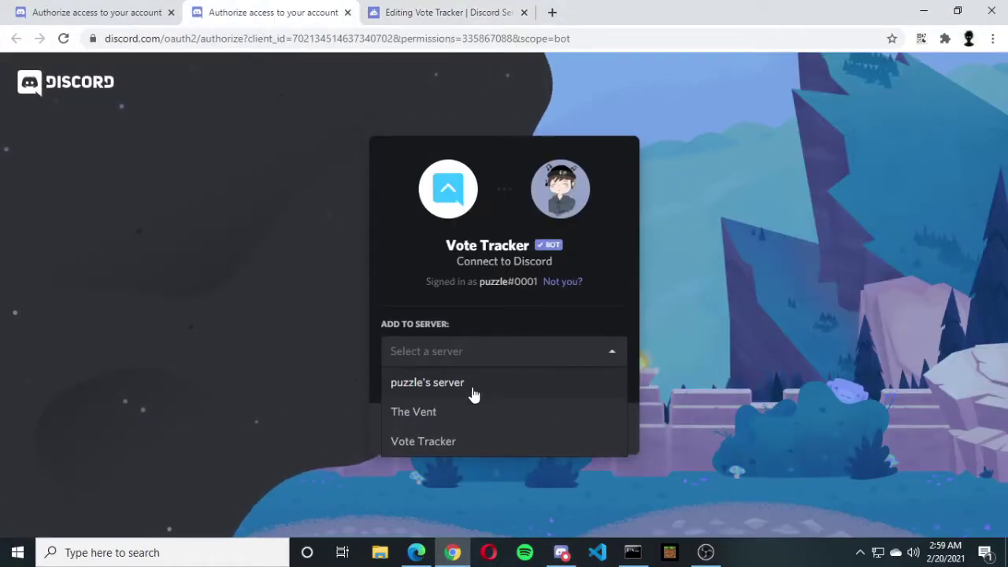
left_click(452, 441)
left_click(590, 435)
scroll(544, 448, "down", 5)
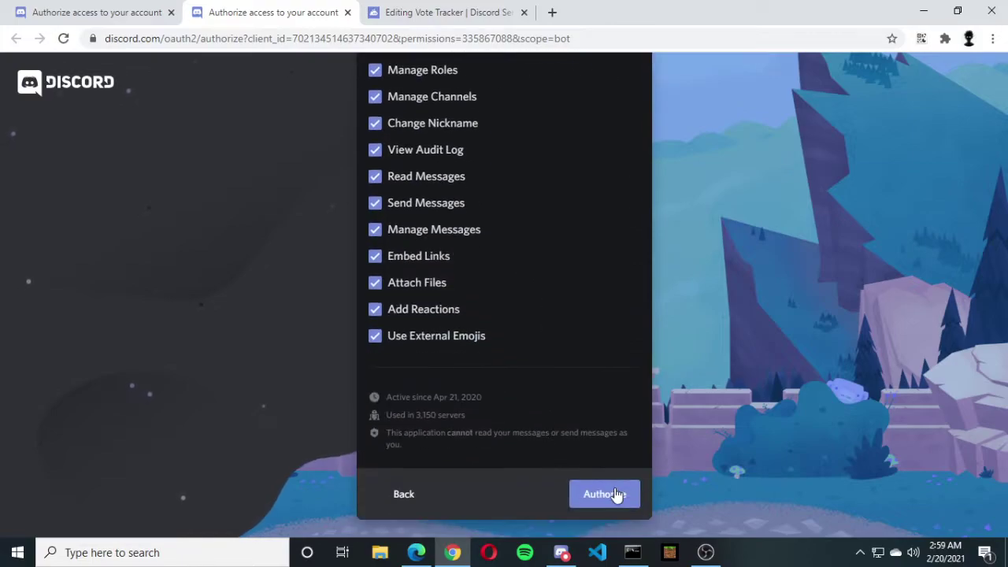
left_click(613, 493)
left_click(417, 394)
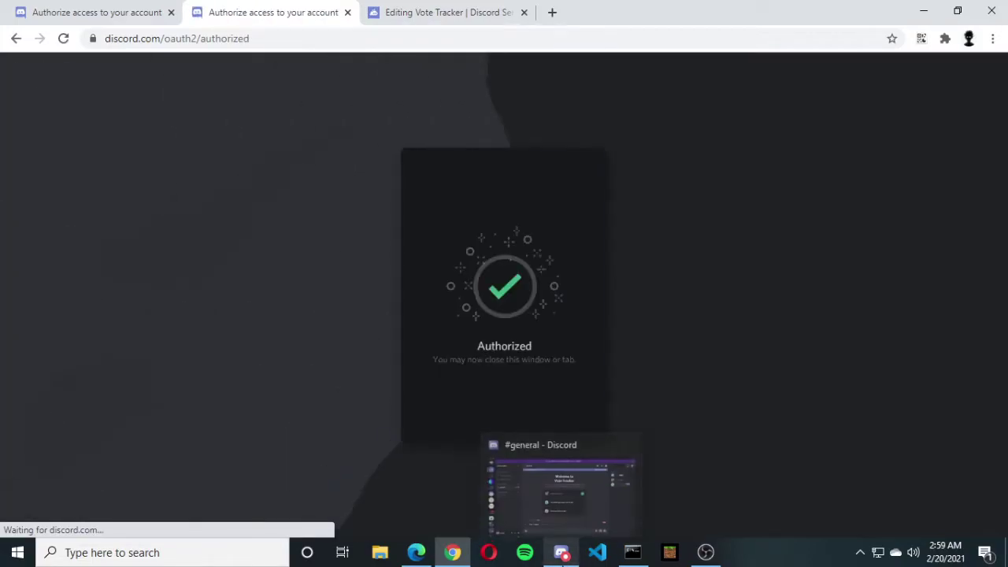
- Switch to Discord and send "vt!config set admin-channel #admin-channel" in the general channel
left_click(561, 552)
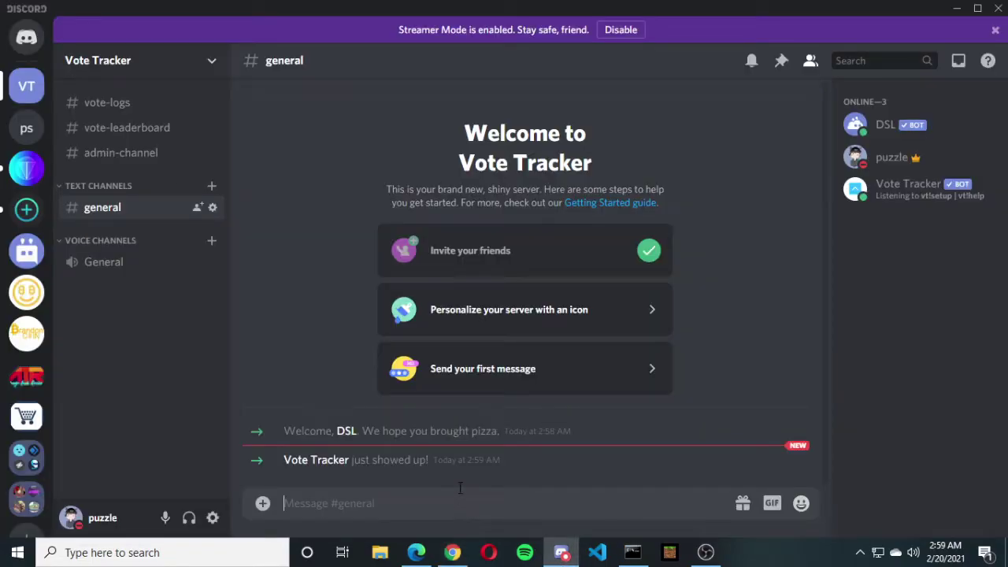
type("vt")
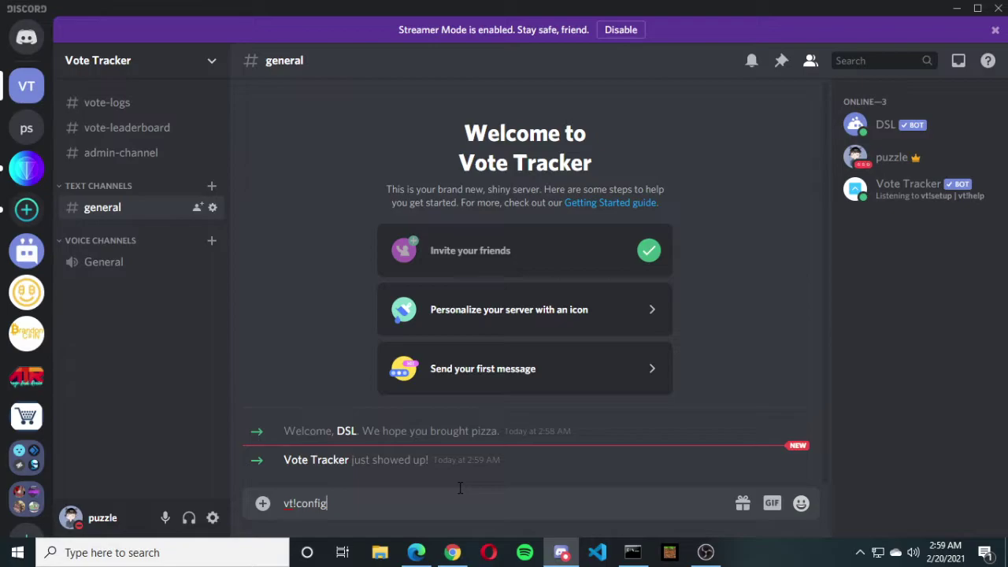
type("!config set admin-channel #admin")
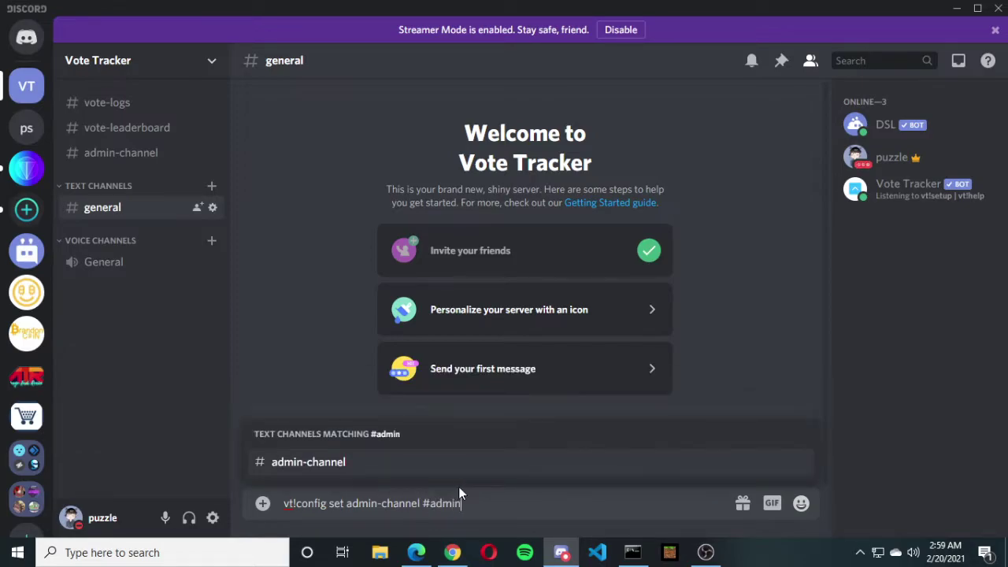
left_click(500, 462)
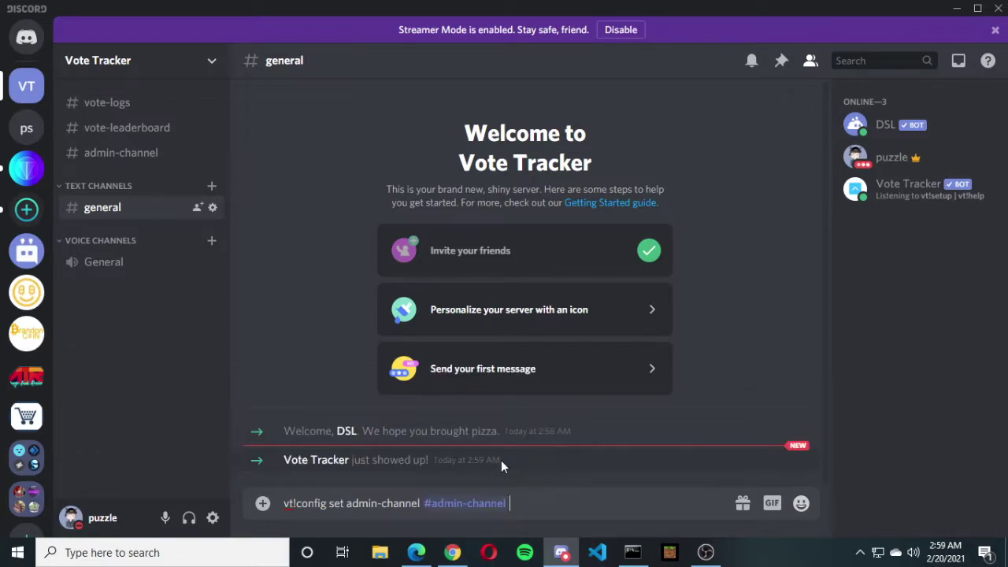
key("Return")
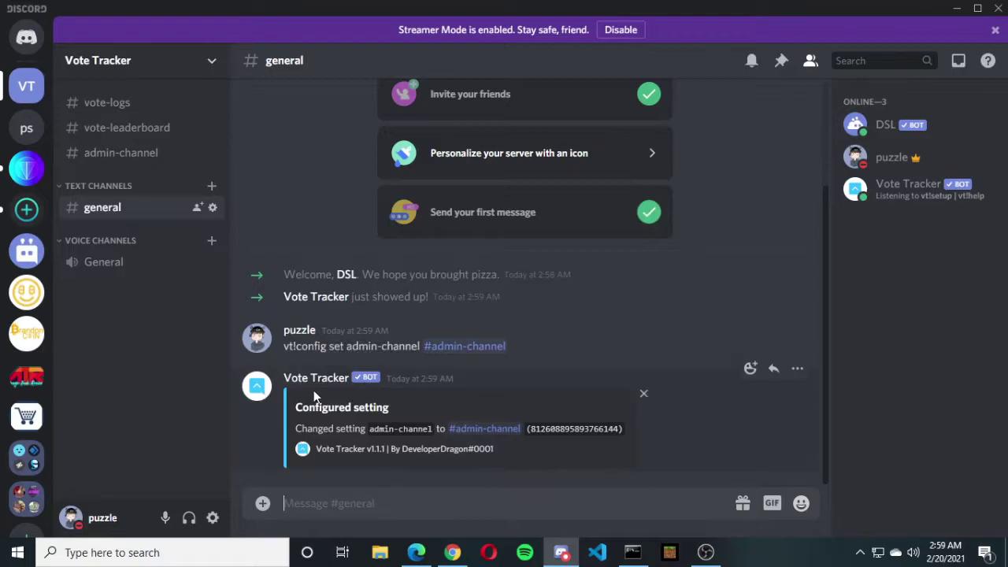
- Open the admin-channel and write the command "vt!setup" in its message box without sending it
left_click(106, 154)
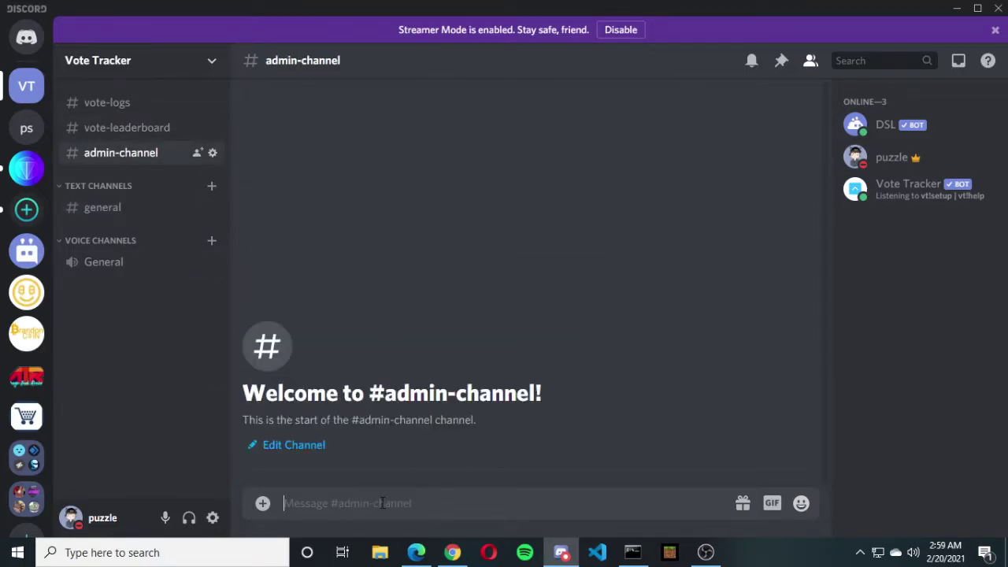
type("vt!setup")
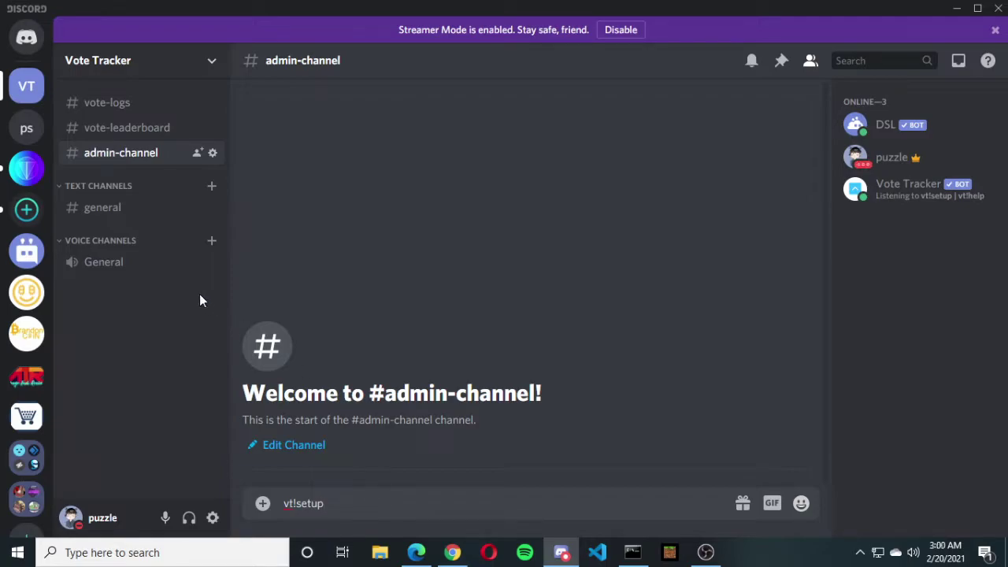
- Open the general channel's permission settings and add Vote Tracker to its roles and members
left_click(126, 211)
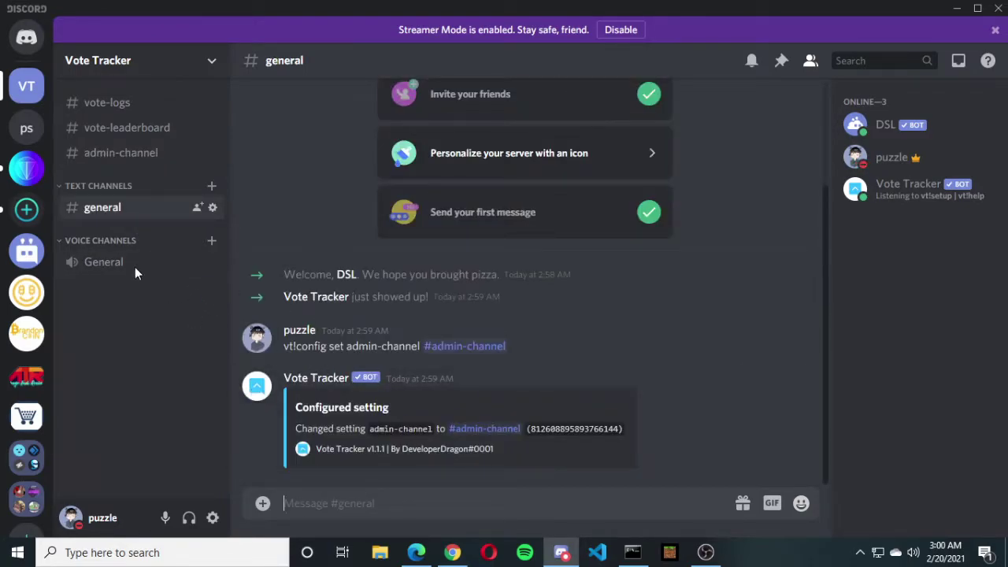
right_click(87, 216)
left_click(158, 316)
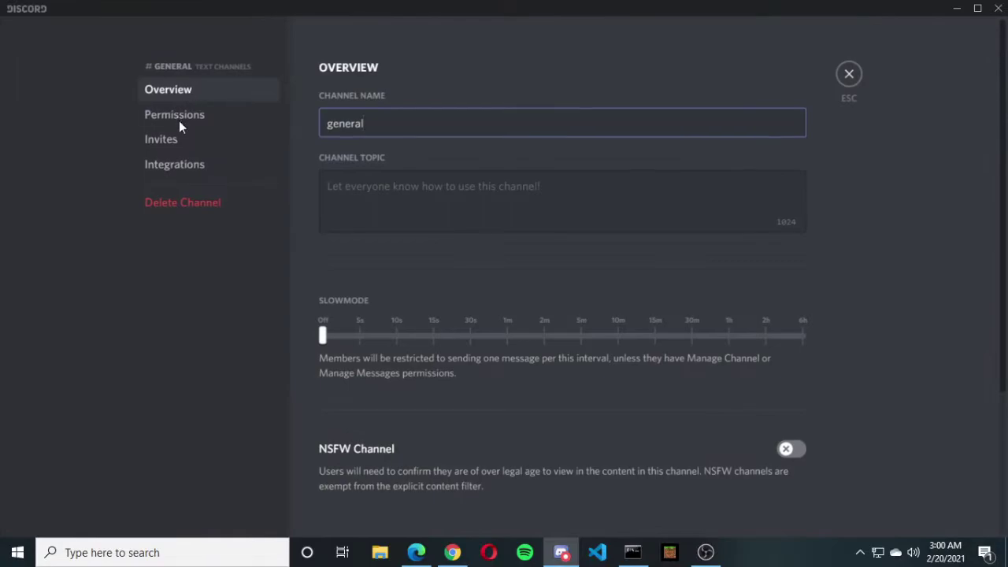
left_click(177, 118)
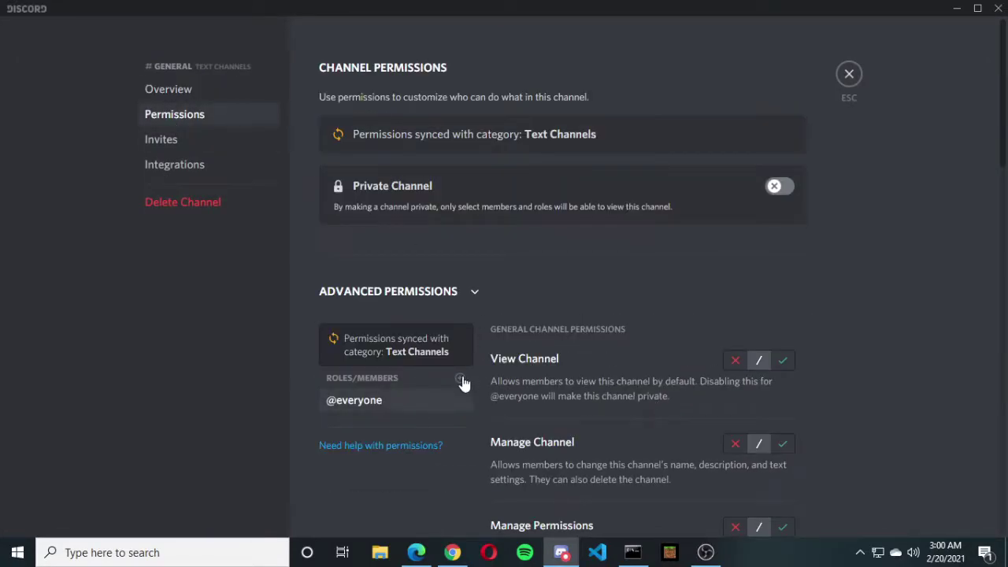
left_click(461, 378)
type("vote")
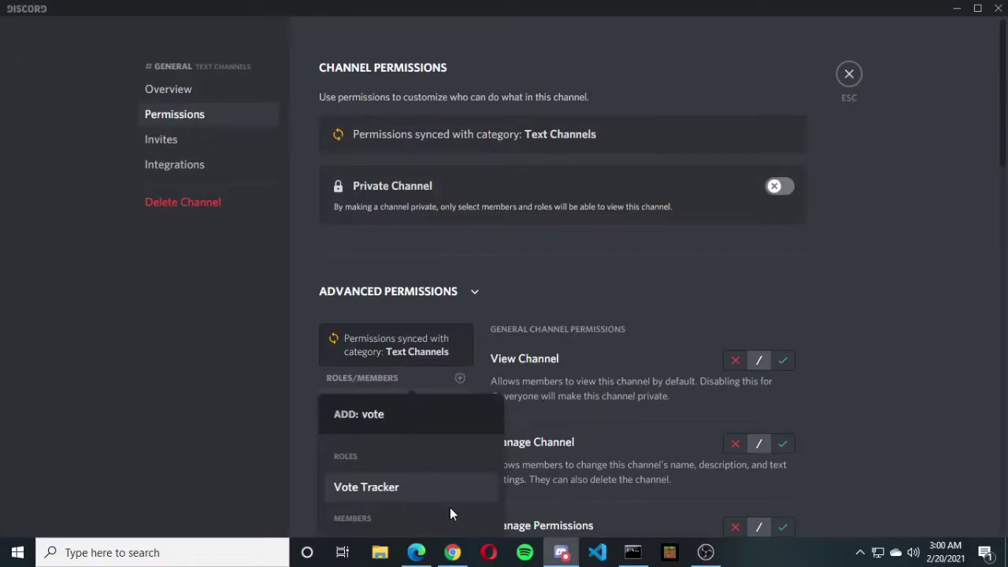
left_click(555, 362)
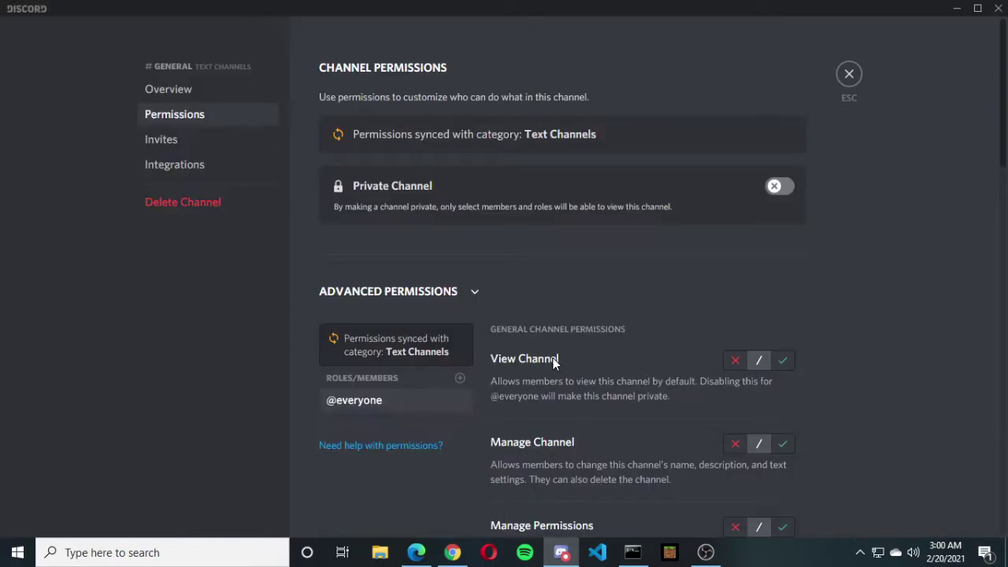
scroll(465, 386, "down", 3)
left_click(461, 162)
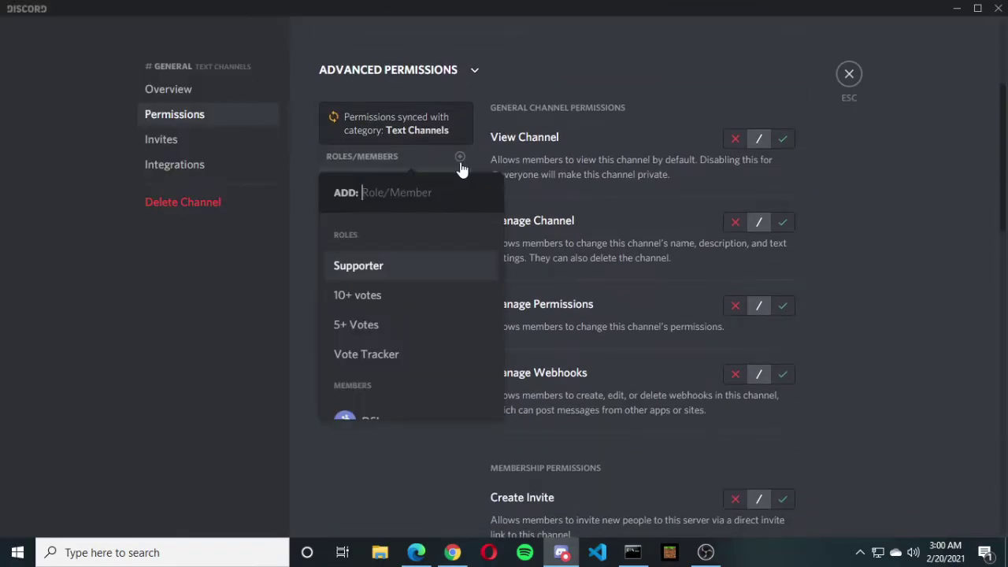
type("vote")
left_click(430, 333)
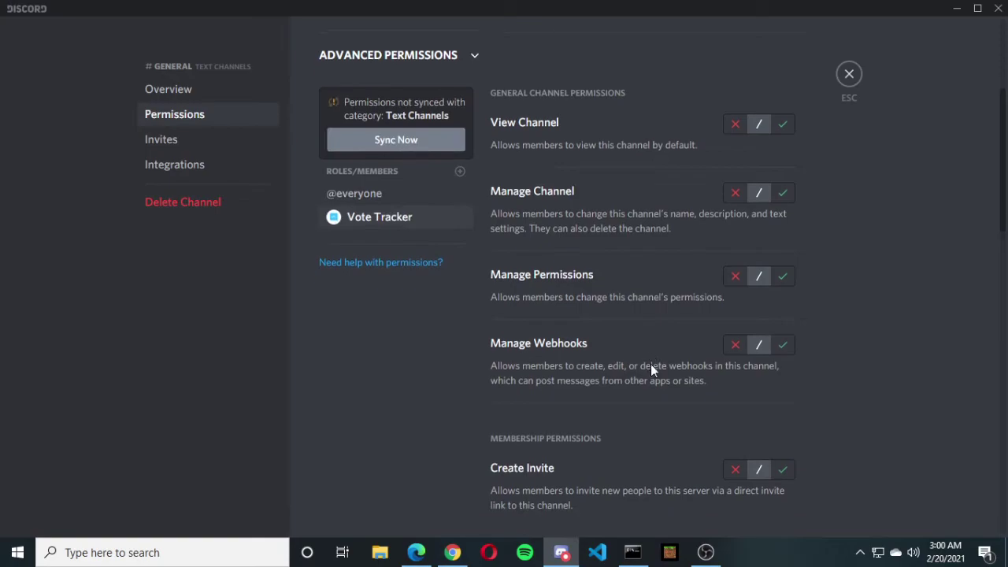
- Allow Vote Tracker to Send Messages and Embed Links in the general channel, save the changes and close the channel settings
scroll(651, 364, "down", 5)
left_click(783, 240)
left_click(783, 308)
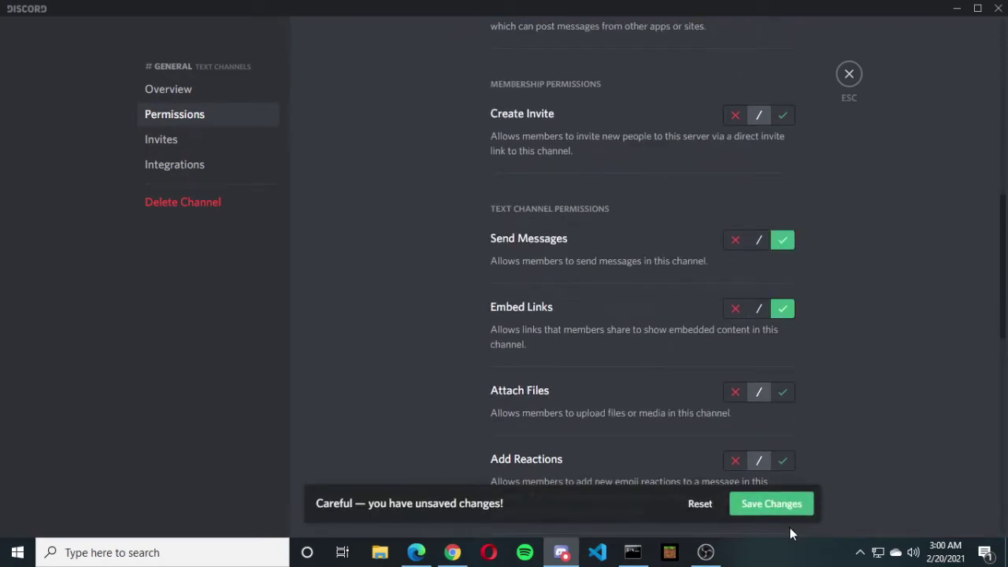
left_click(792, 501)
left_click(855, 87)
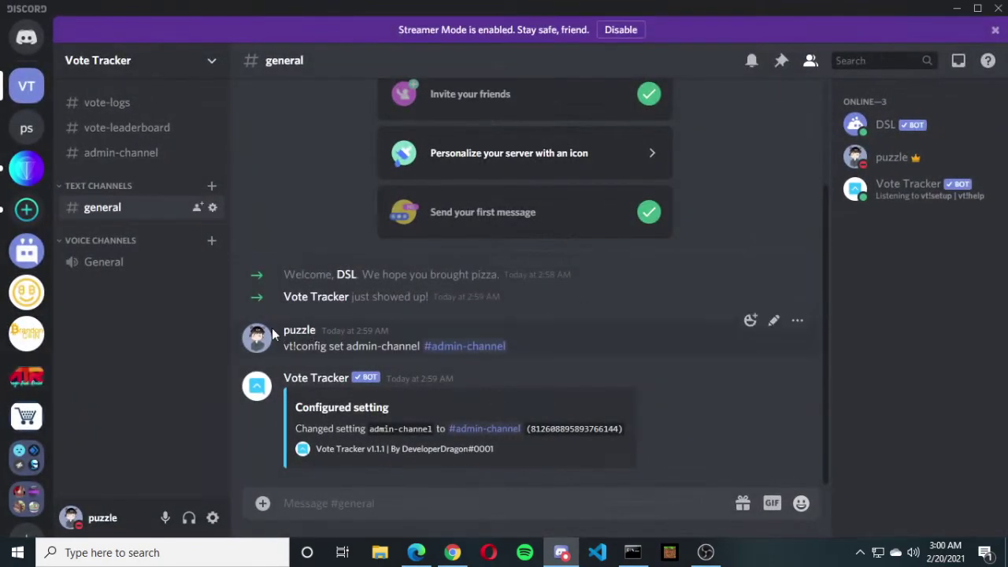
- Look through the vote-logs, admin-channel and general channels and view the Vote Tracker bot's profile card
left_click(124, 106)
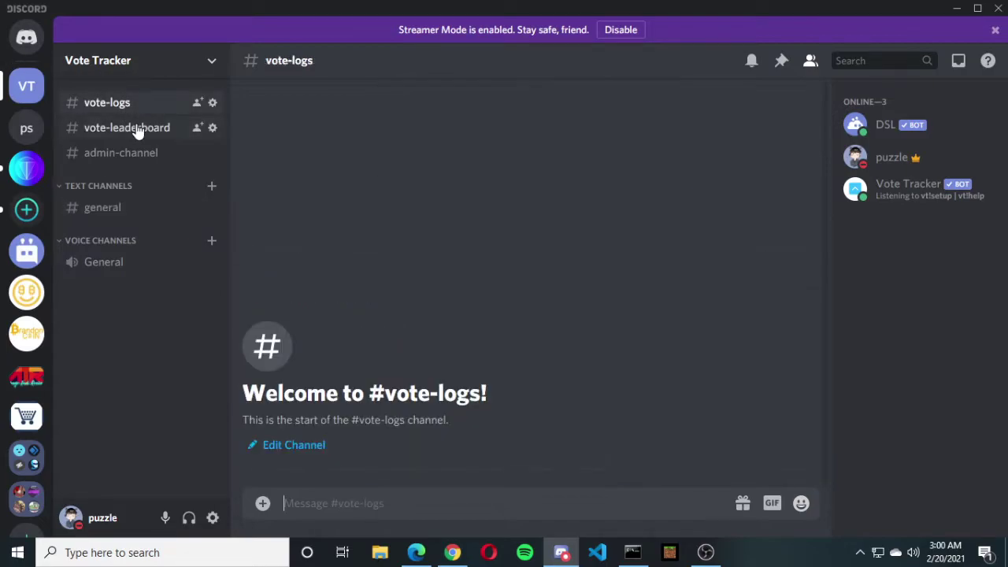
left_click(130, 155)
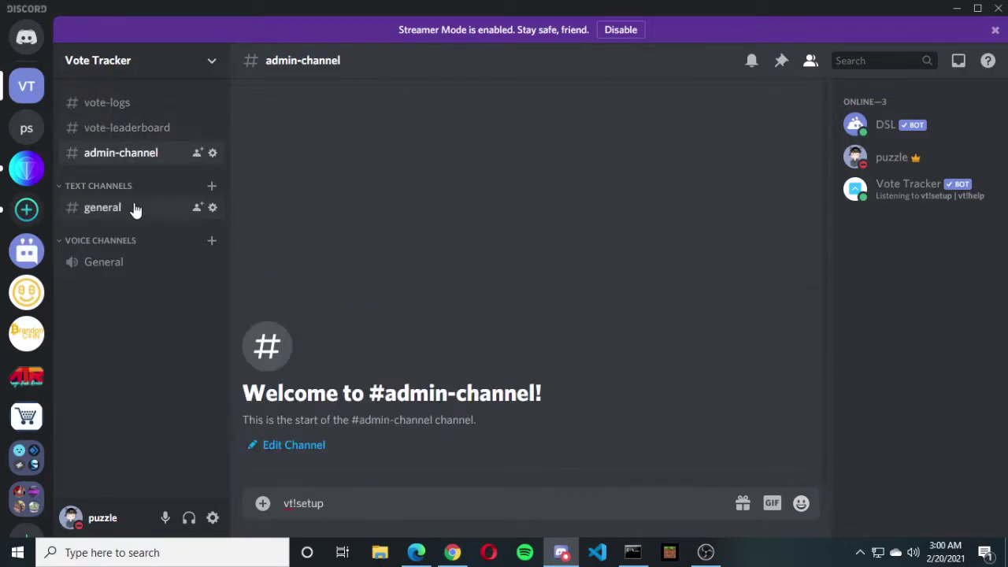
left_click(133, 208)
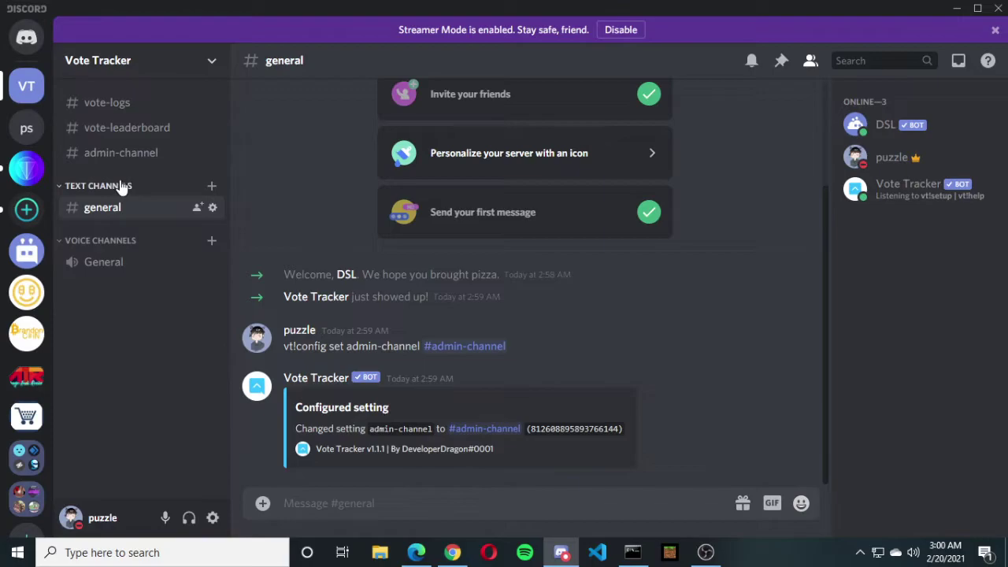
left_click(124, 155)
left_click(110, 104)
left_click(866, 189)
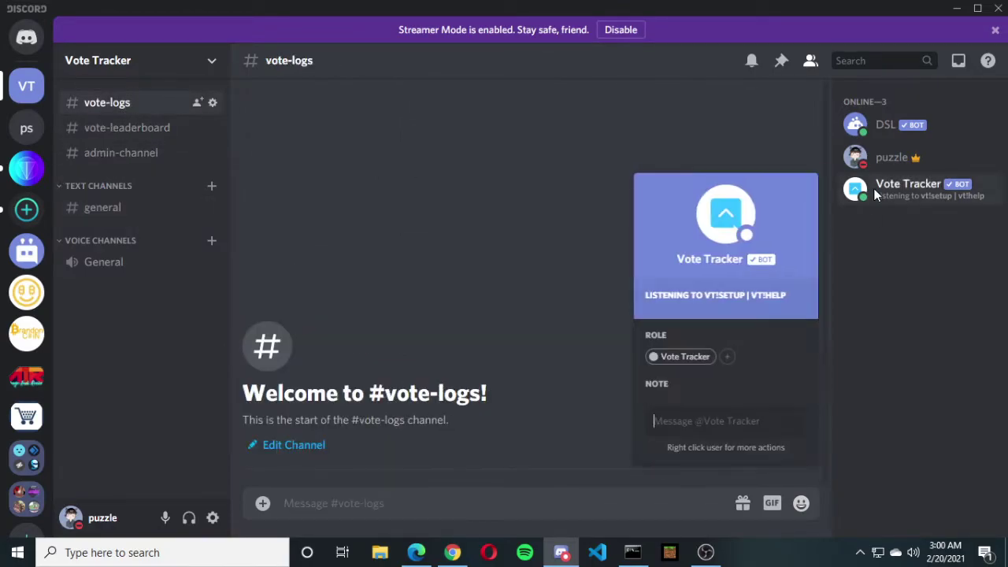
left_click(873, 188)
left_click(154, 209)
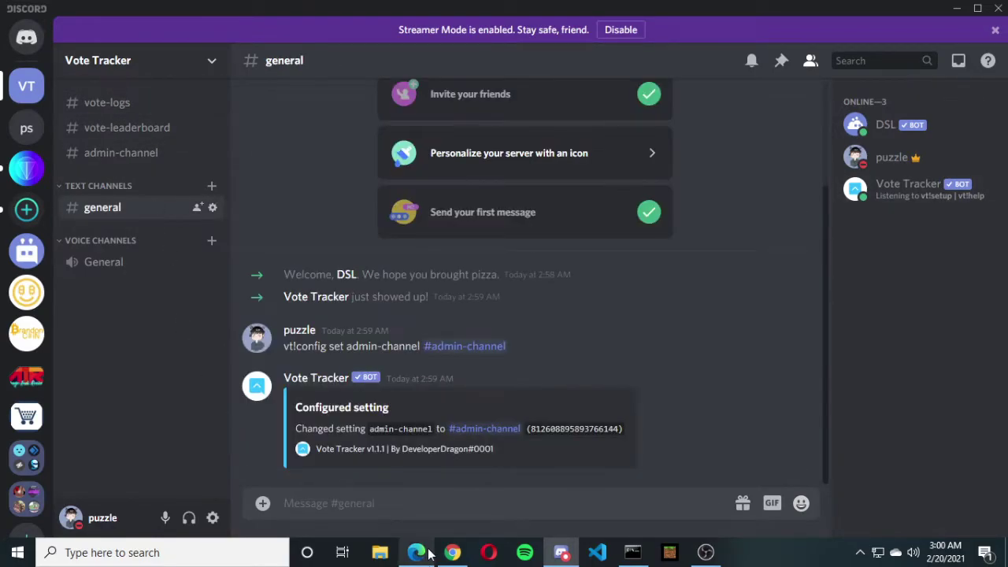
- Send the prepared "vt!setup" command in the admin-channel and choose the plus reaction to set up a service
left_click(123, 153)
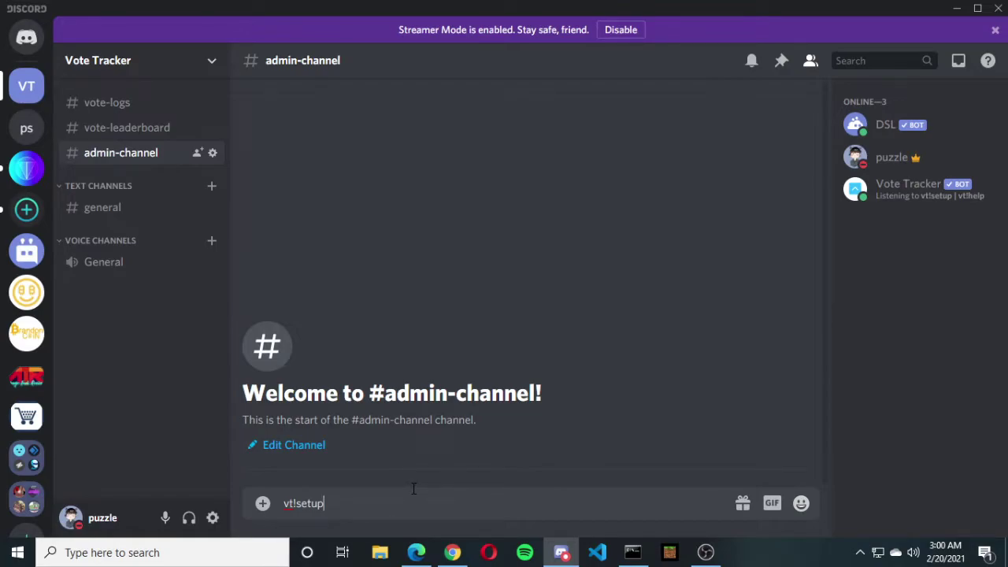
key("Return")
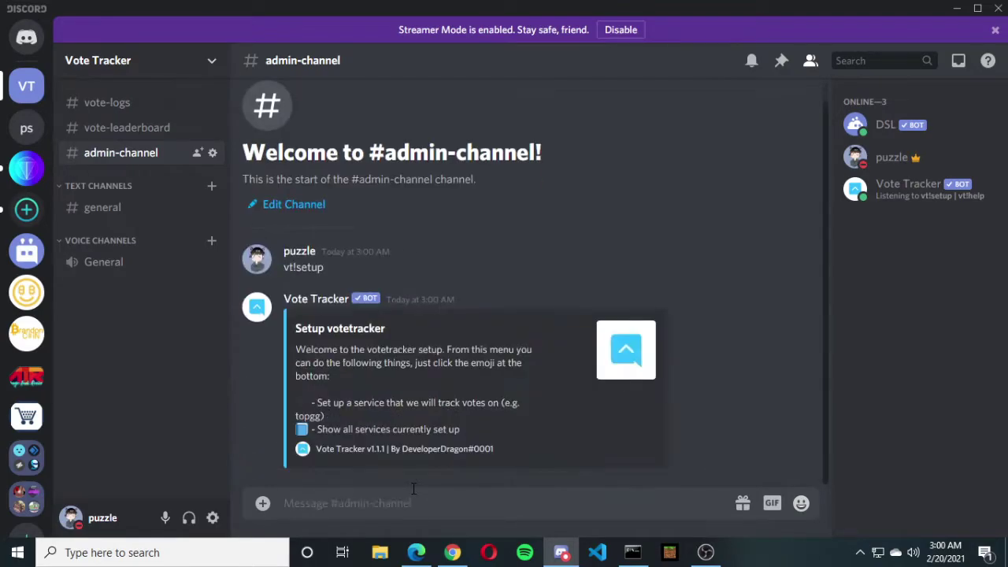
left_click_drag(319, 385, 465, 389)
left_click(460, 400)
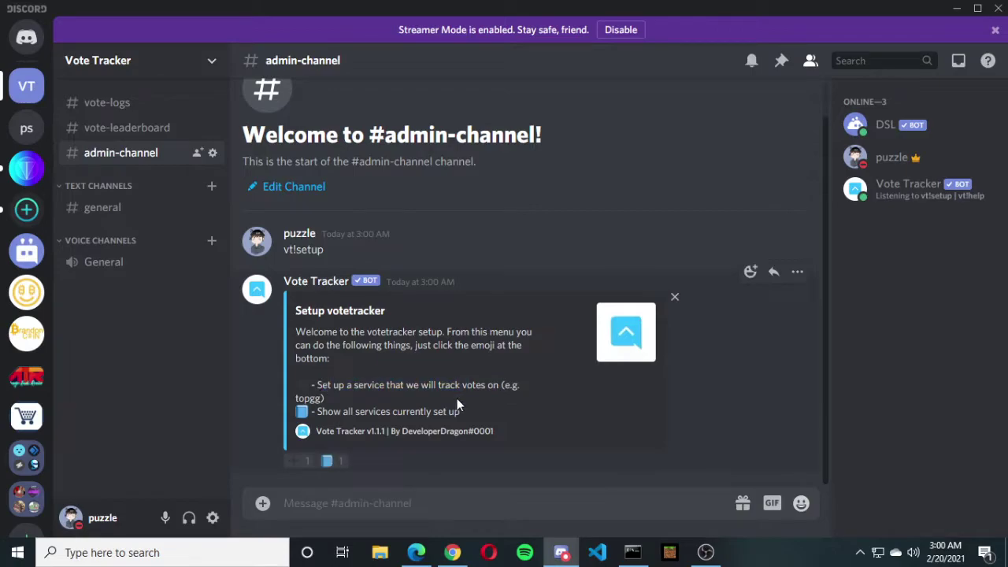
left_click(300, 463)
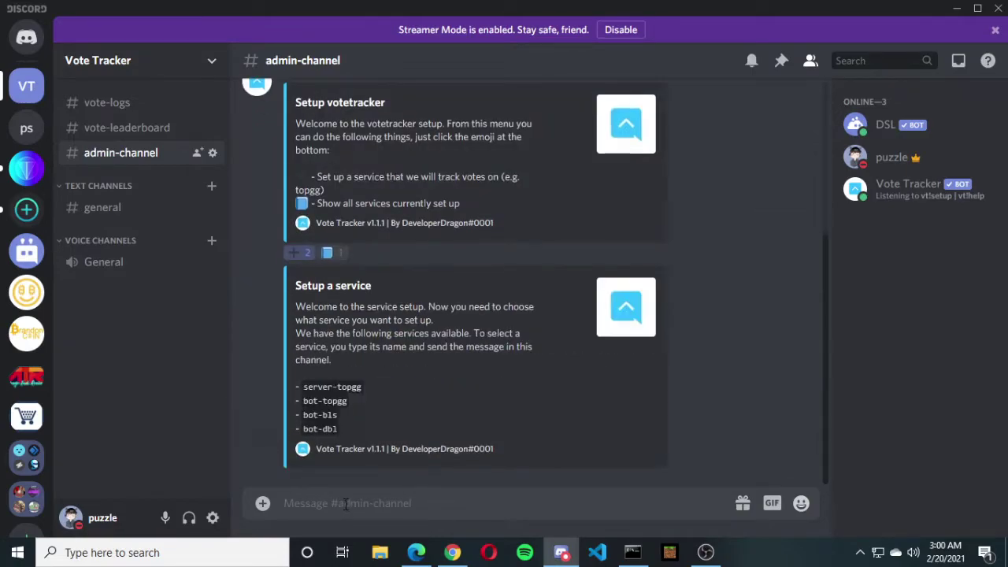
- Reply with "server-topgg" in the admin-channel to select that service
type("server-top")
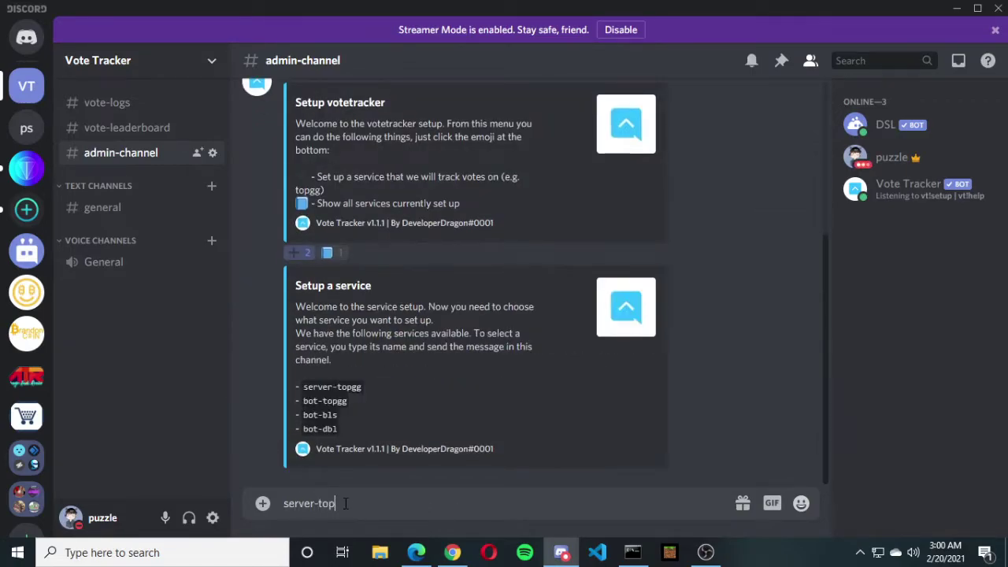
type("gg")
key("Return")
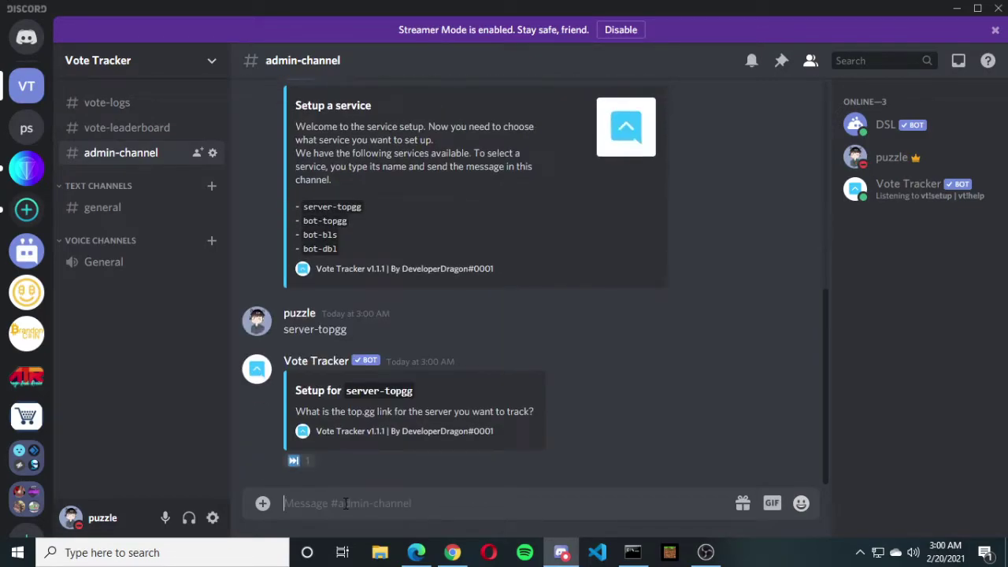
- Switch to Chrome, load the Vote Tracker server's top.gg page without "/edit" in its address, and copy the link
left_click(458, 548)
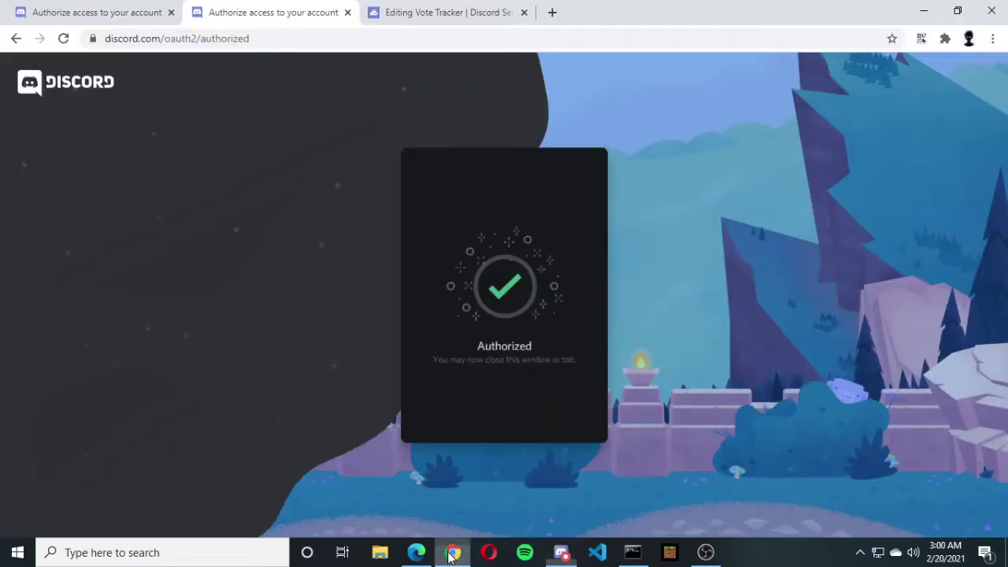
left_click(445, 12)
double_click(287, 37)
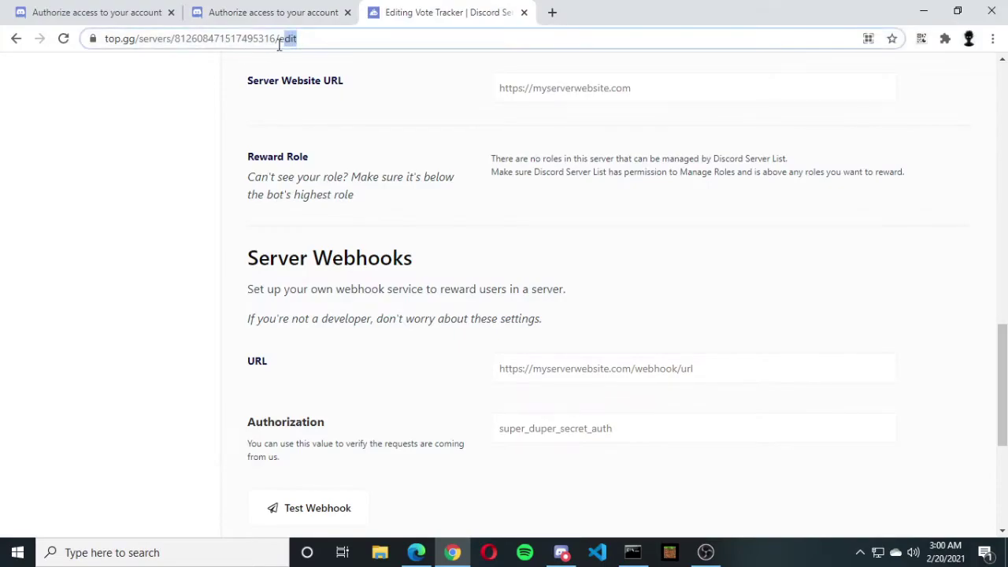
key("BackSpace")
key("Return")
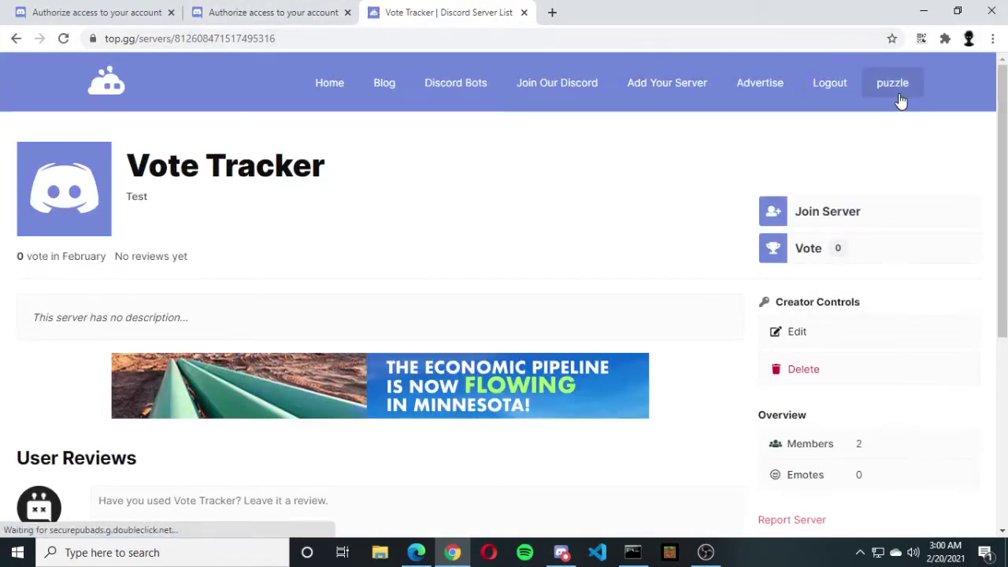
left_click(289, 37)
key("ctrl+c")
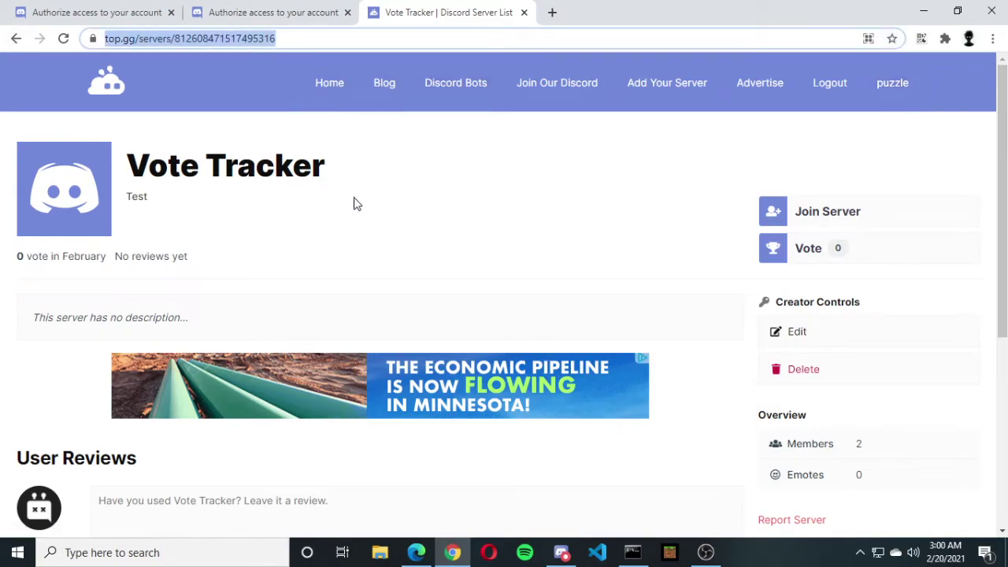
- Switch to Discord and send the copied top.gg server link in the admin-channel
left_click(560, 552)
key("ctrl+v")
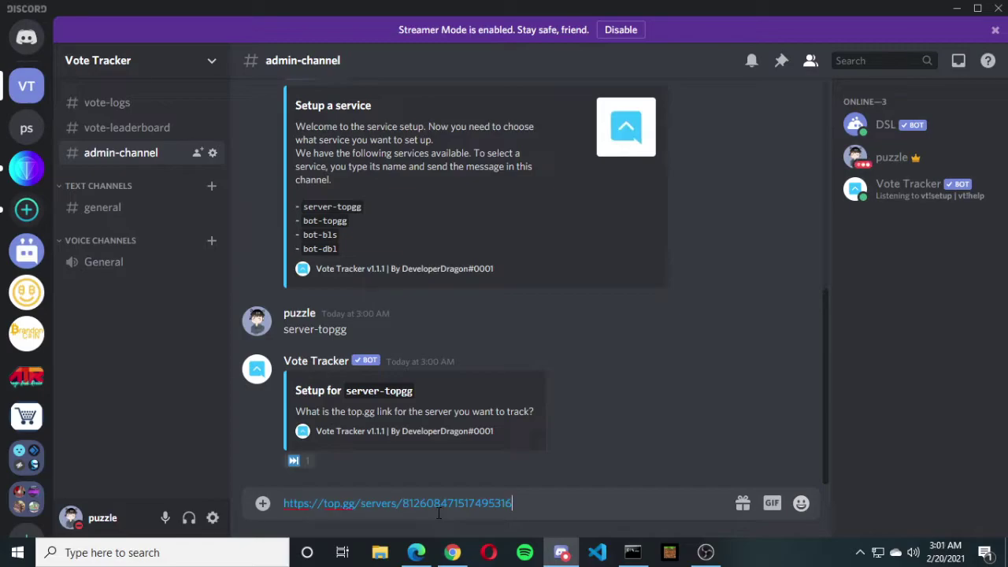
key("Return")
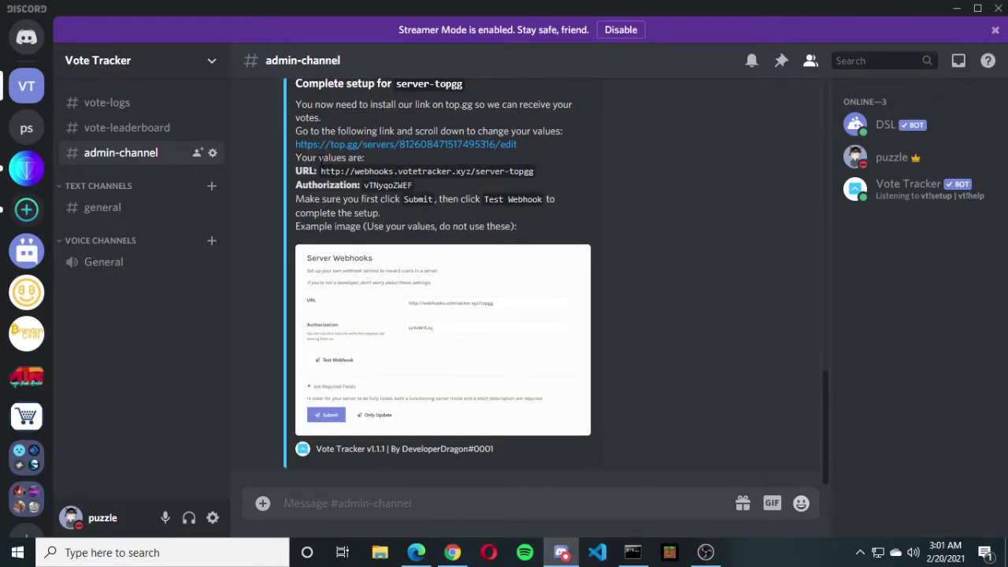
left_click_drag(321, 171, 547, 172)
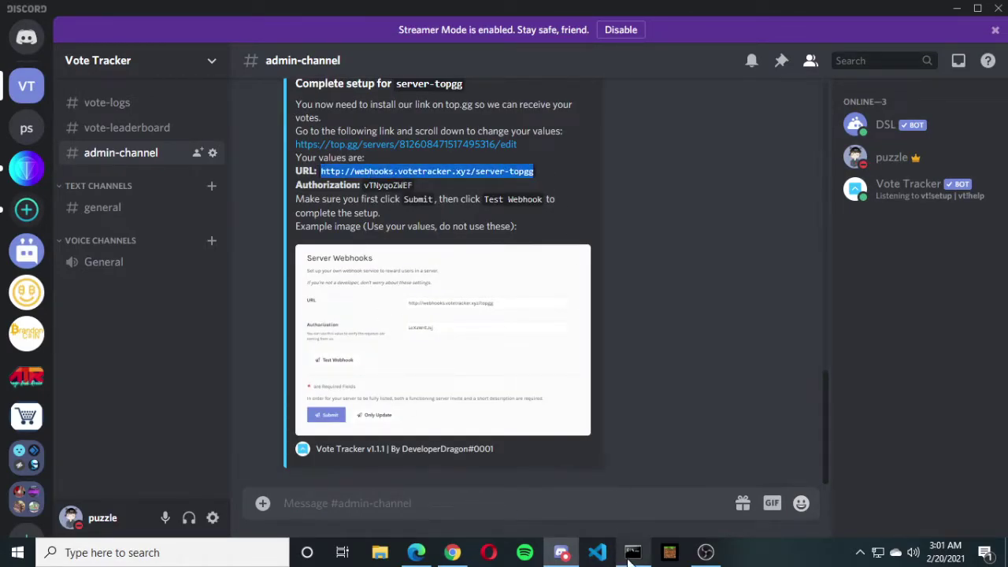
left_click(452, 552)
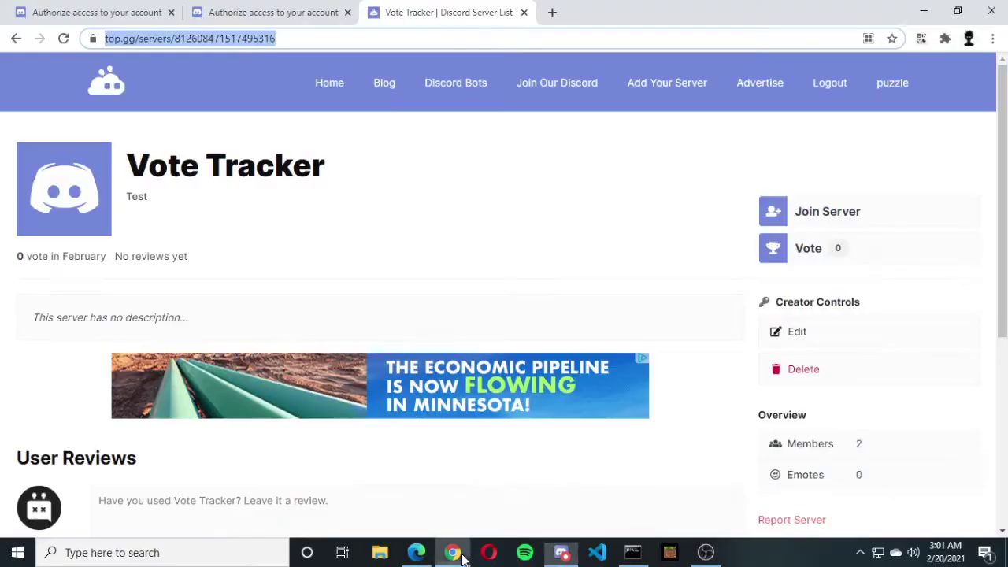
left_click(789, 339)
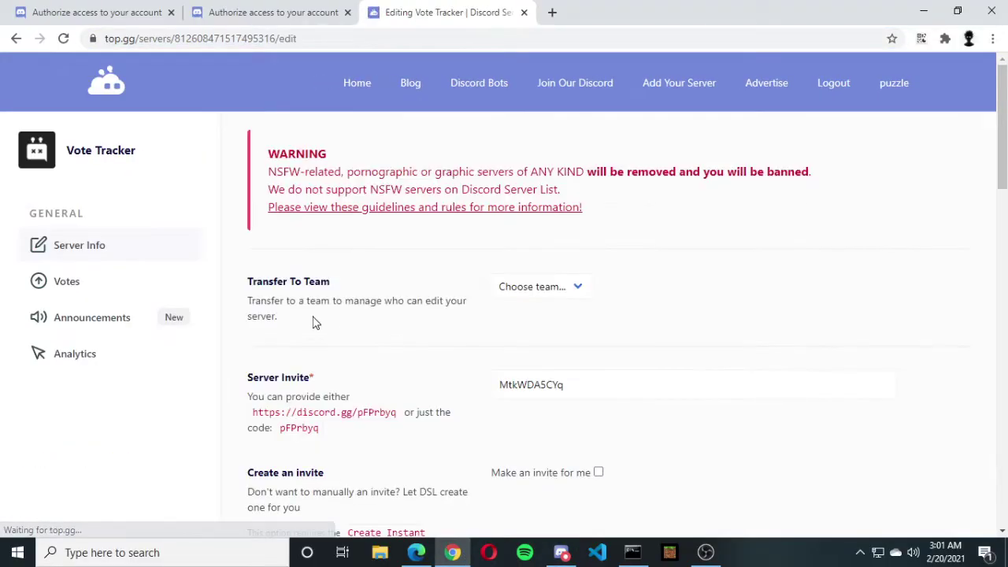
scroll(315, 322, "down", 12)
scroll(433, 323, "up", 2)
scroll(484, 317, "down", 3)
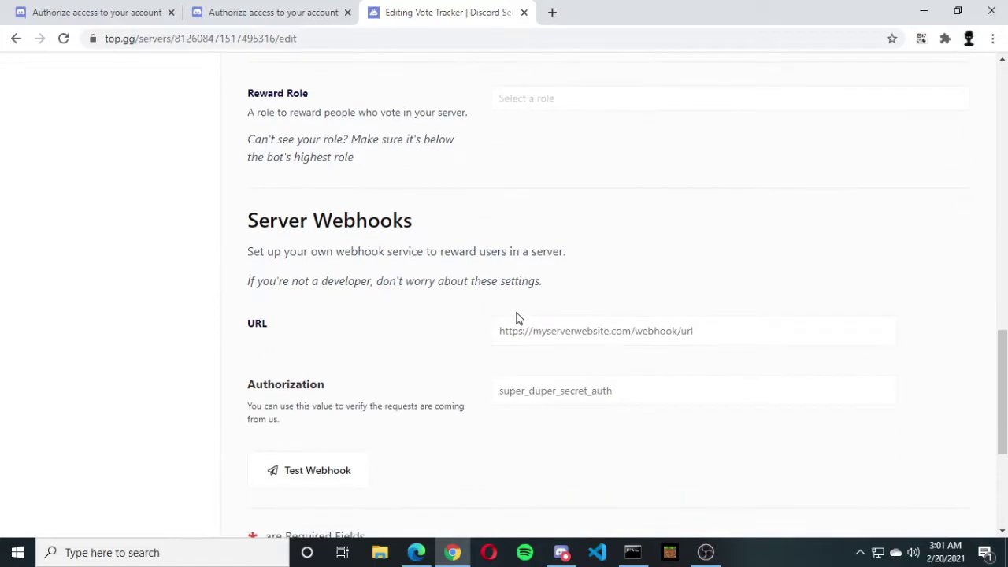
left_click(538, 330)
left_click(491, 364)
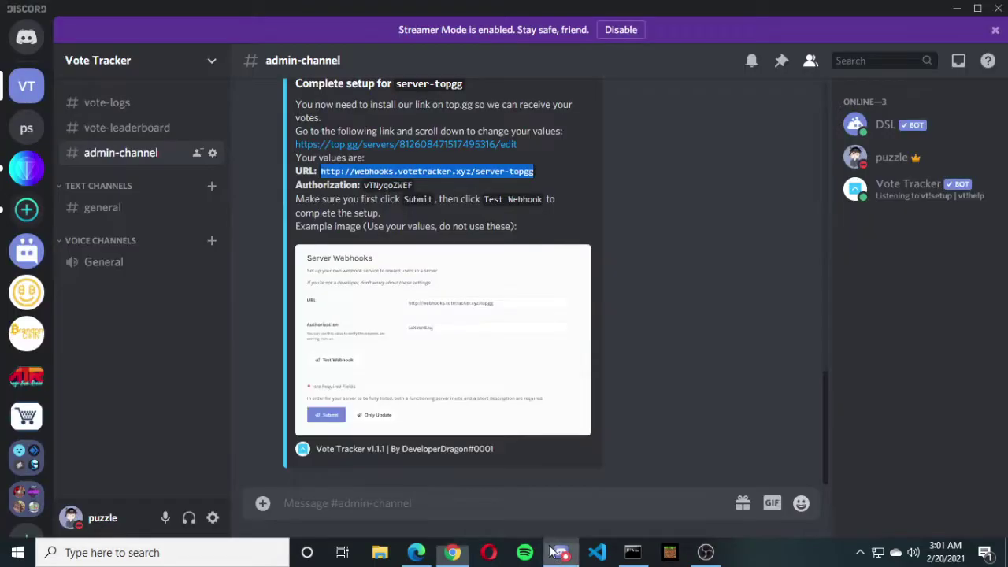
- Copy the authorization value from the bot's setup message into the listing's webhook Authorization field on top.gg and submit the form
double_click(378, 186)
key("ctrl+c")
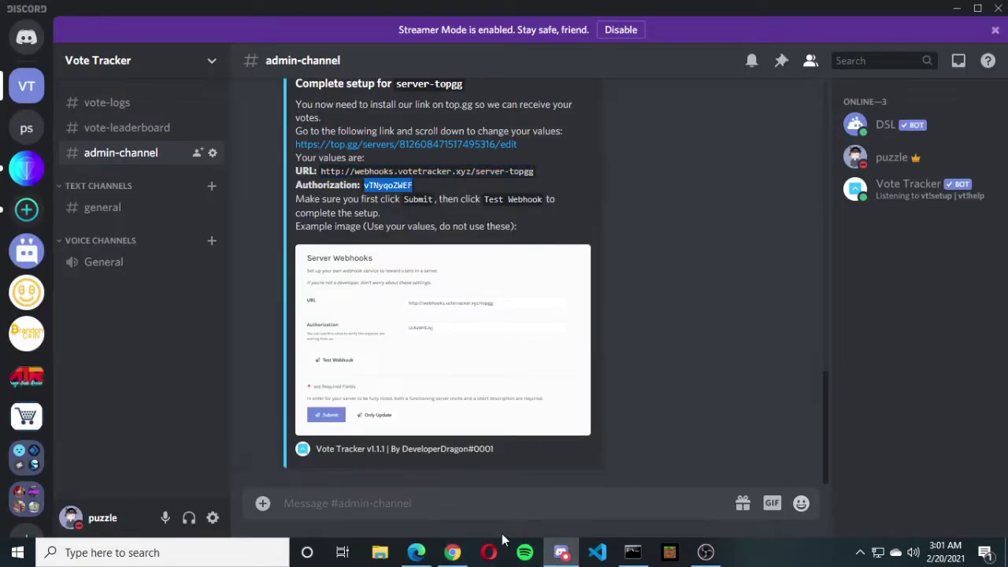
left_click(452, 552)
left_click(556, 389)
key("ctrl+v")
scroll(386, 376, "down", 3)
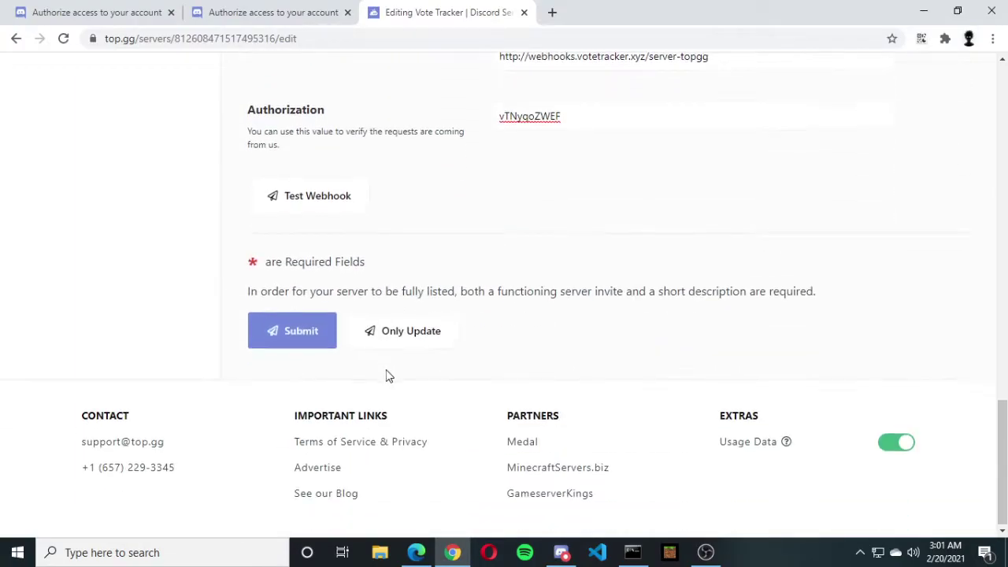
left_click(287, 331)
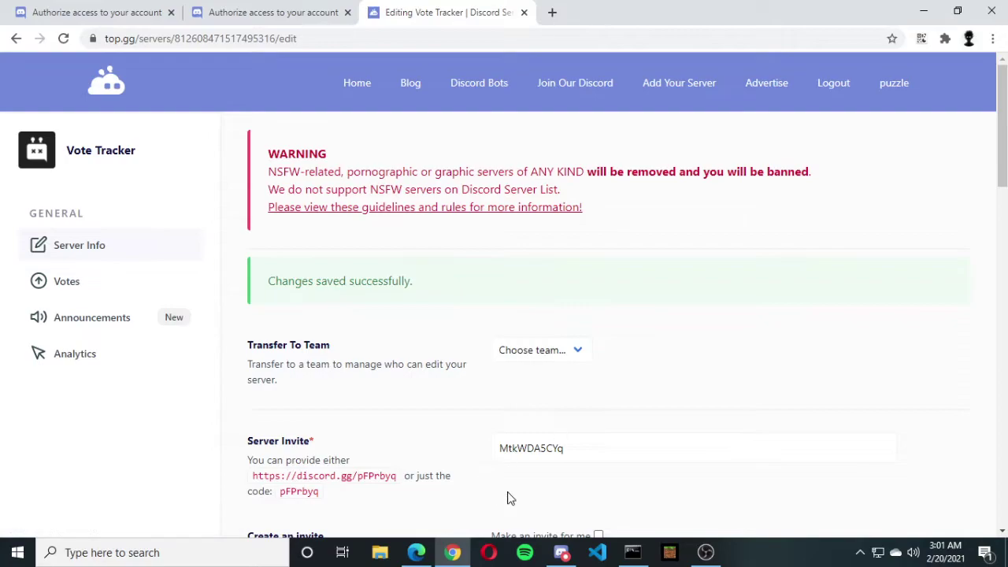
scroll(394, 451, "down", 10)
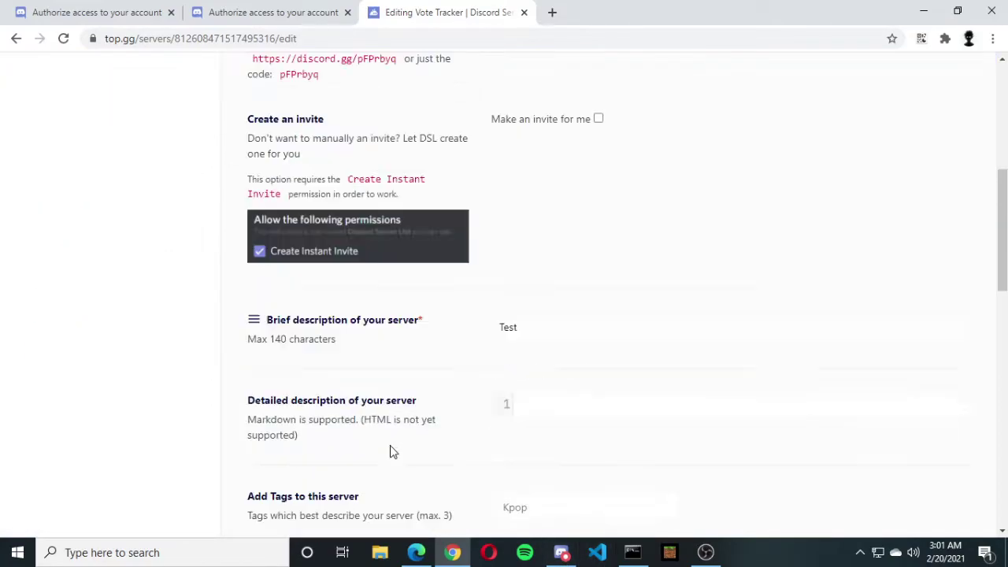
- Switch to Discord and change Vote Tracker's command prefix to "!" by sending "vt!config set prefix !" in the admin-channel
scroll(394, 452, "down", 3)
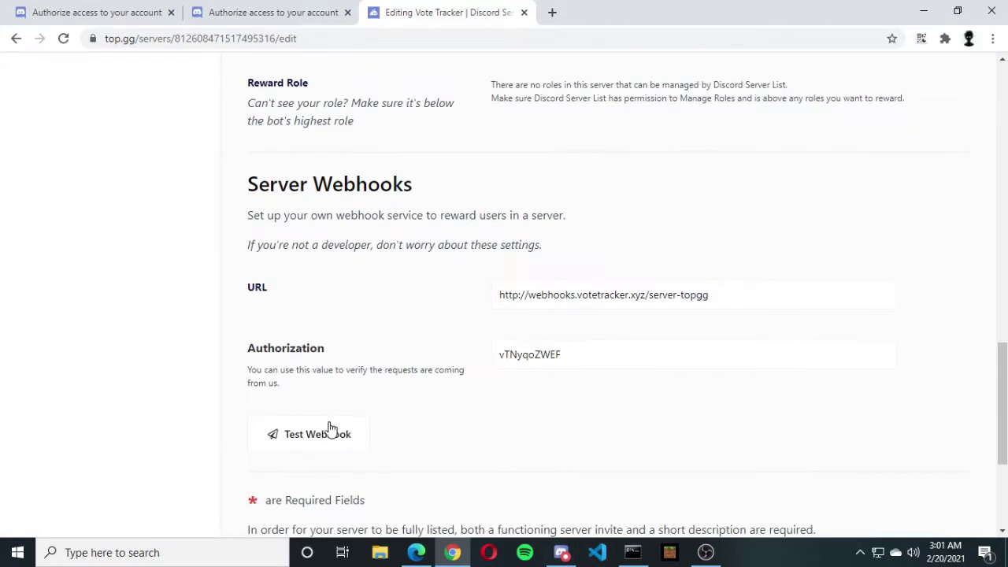
left_click(561, 552)
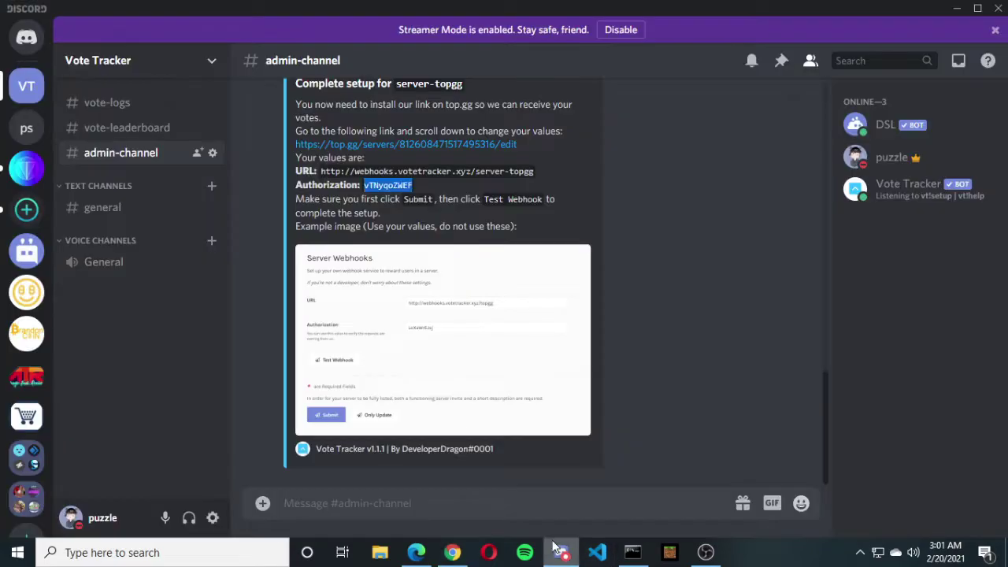
left_click(699, 352)
left_click(511, 493)
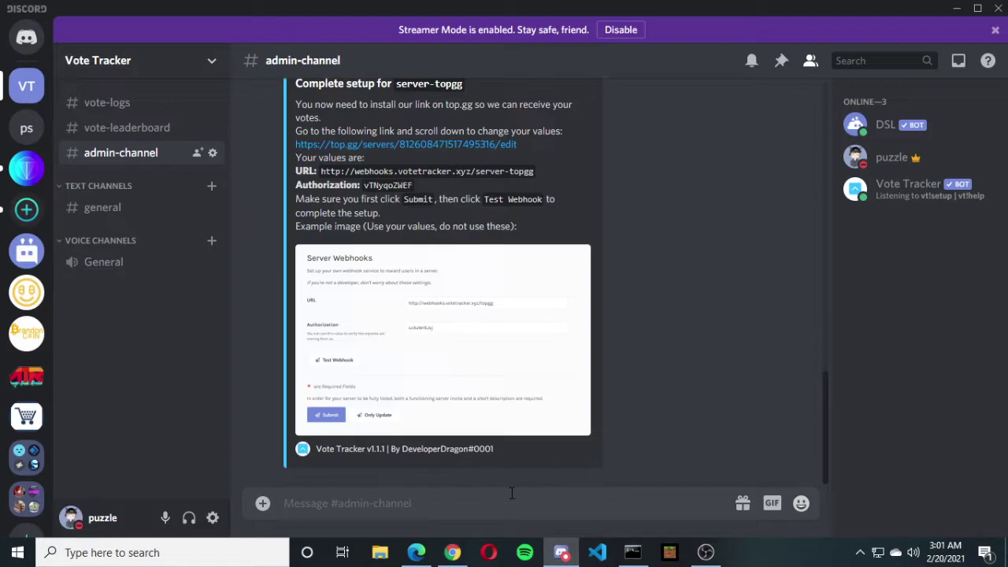
type("vt")
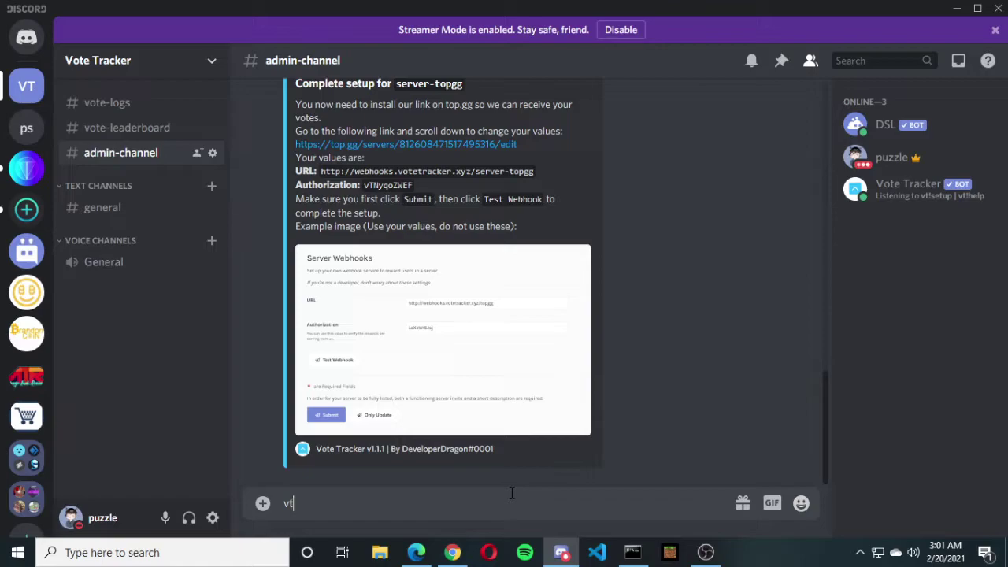
key("BackSpace")
key("BackSpace")
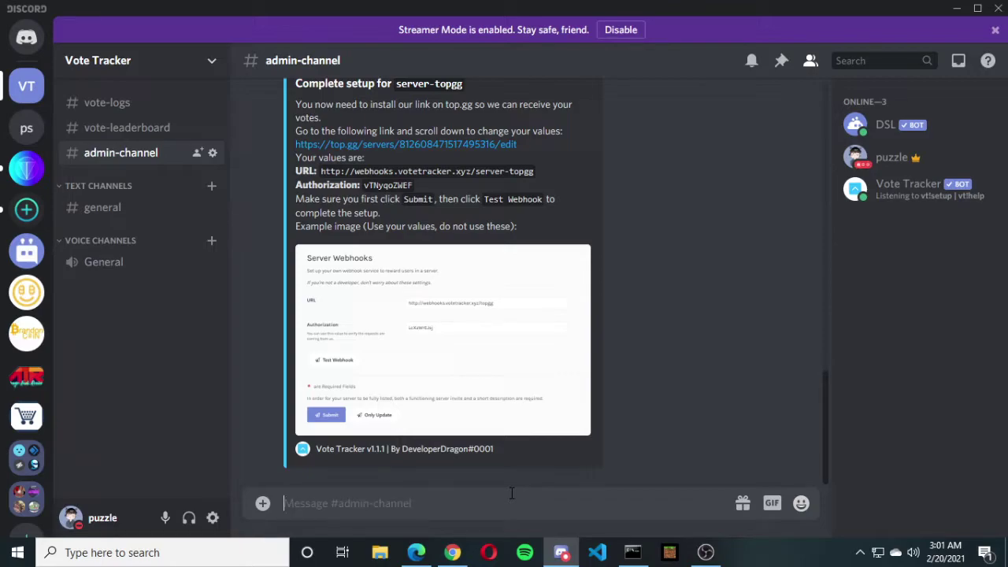
type("vt!")
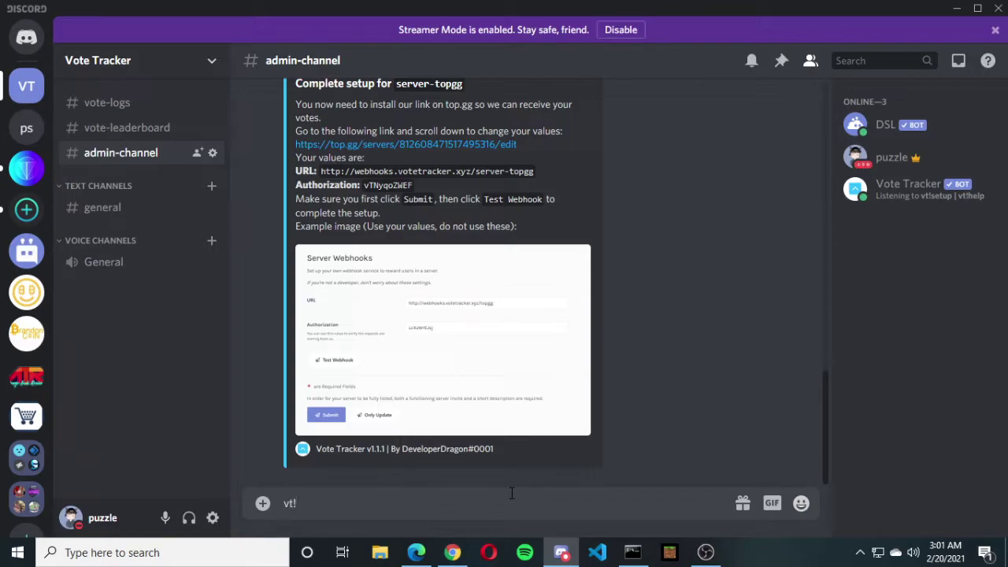
type("config set prefix !")
key("Return")
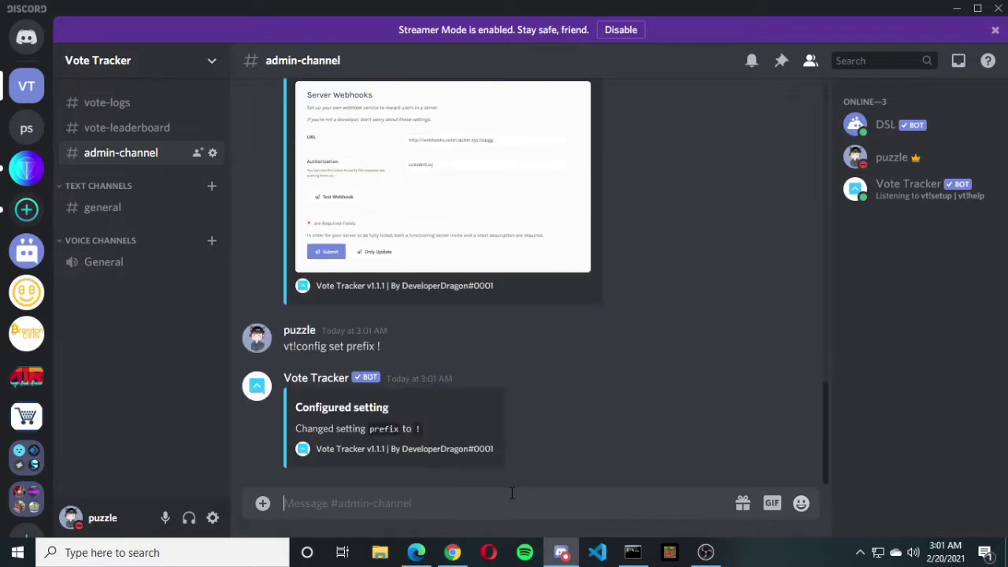
- Start the vote message setup with "!config set vote-message" and answer "Voted" as the embed title
type("!")
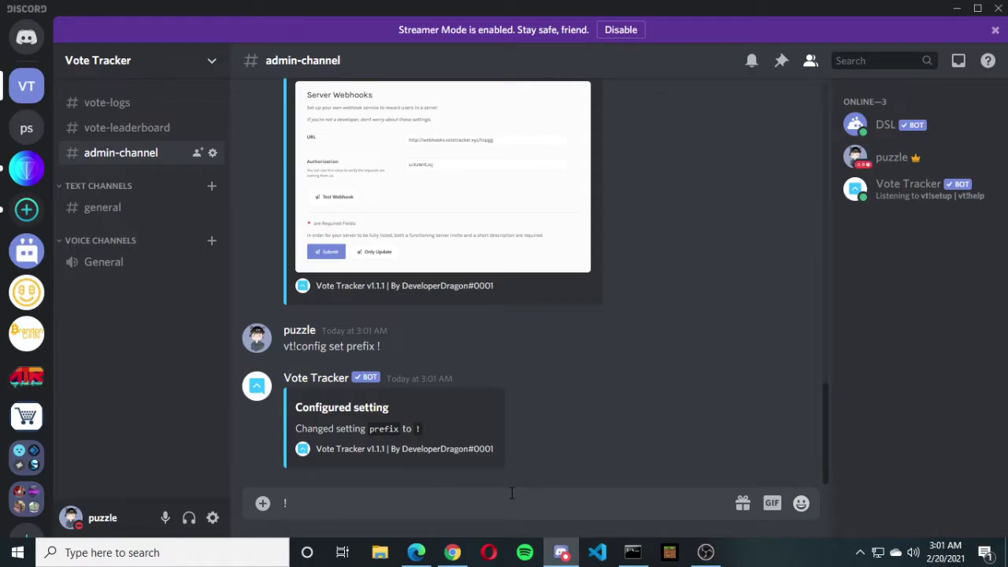
type("config set vote-")
key("BackSpace")
type("-message")
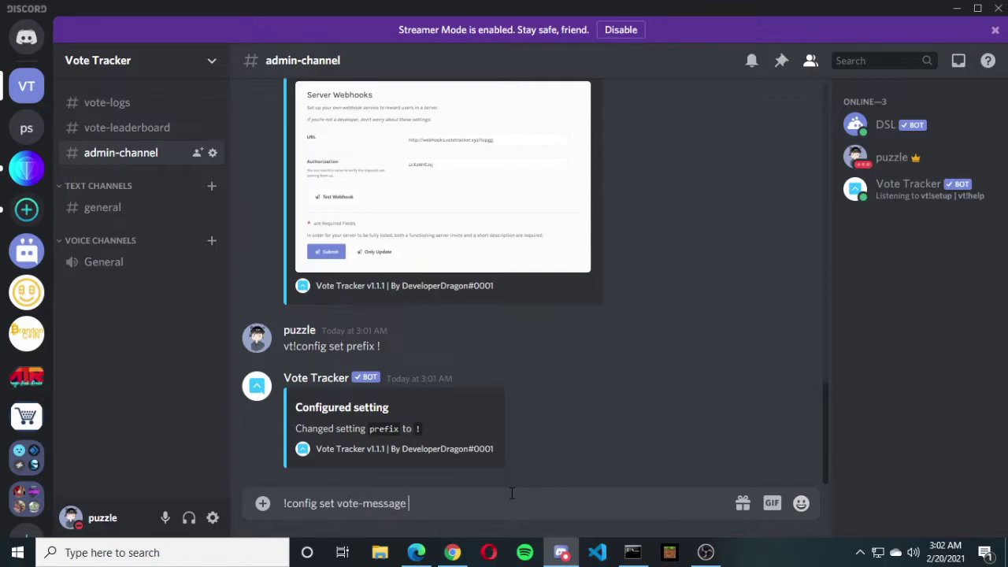
key("Return")
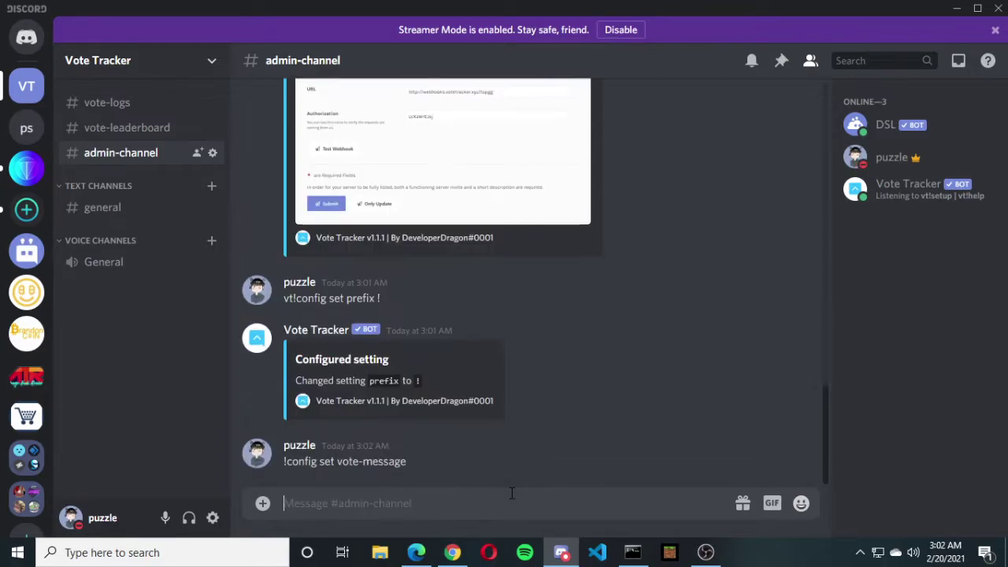
type("Voted")
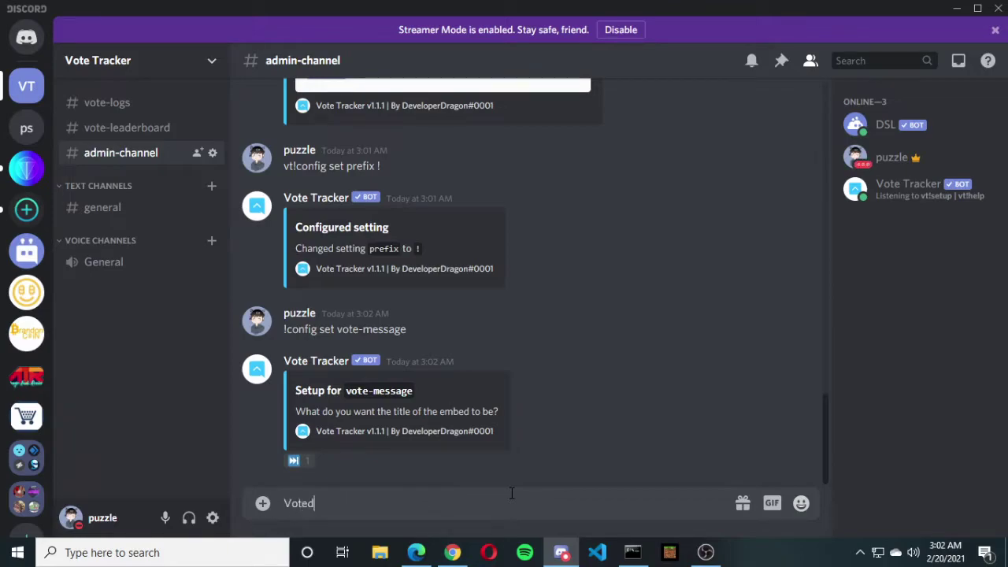
key("Return")
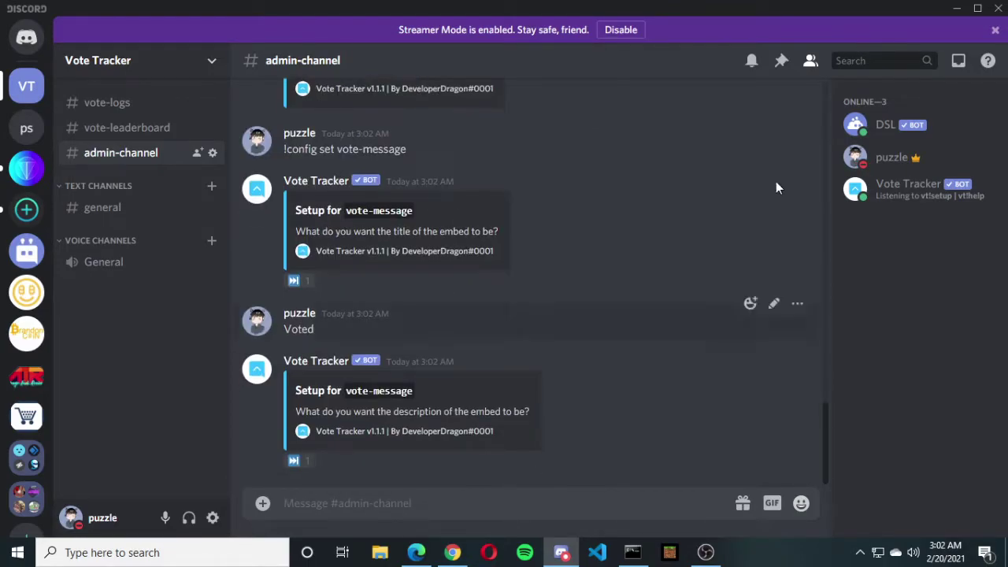
- Switch to Clipdiary from the desktop, dismiss its trial notice, and pick the saved "Thank you %user#mention% for voting." clip
left_click(957, 8)
left_click(923, 9)
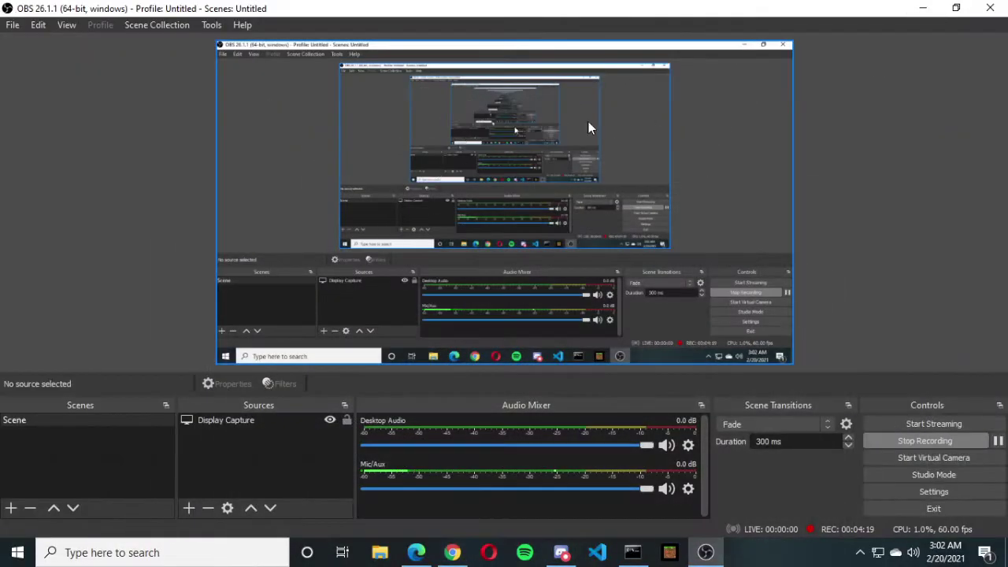
left_click(923, 8)
double_click(138, 264)
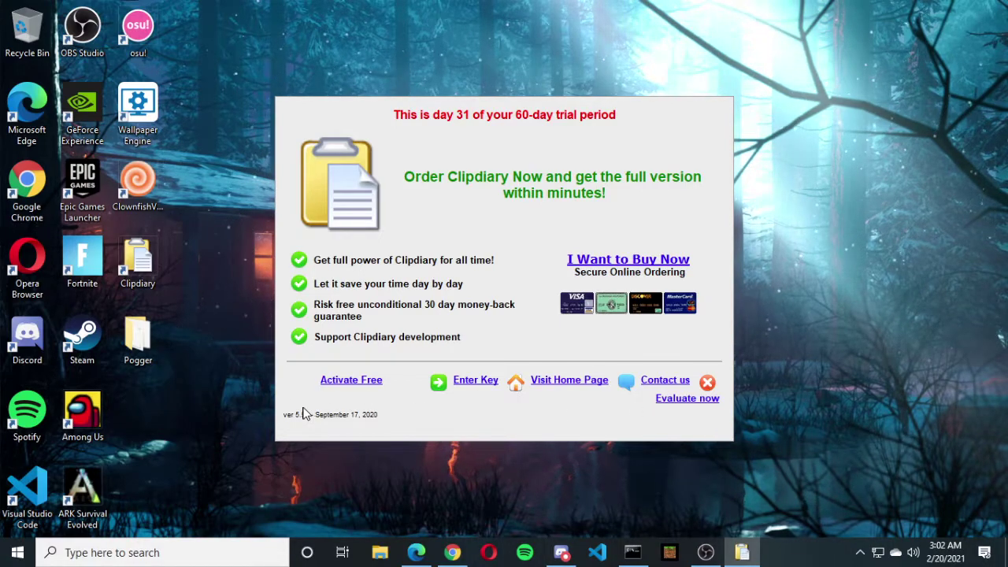
left_click(707, 383)
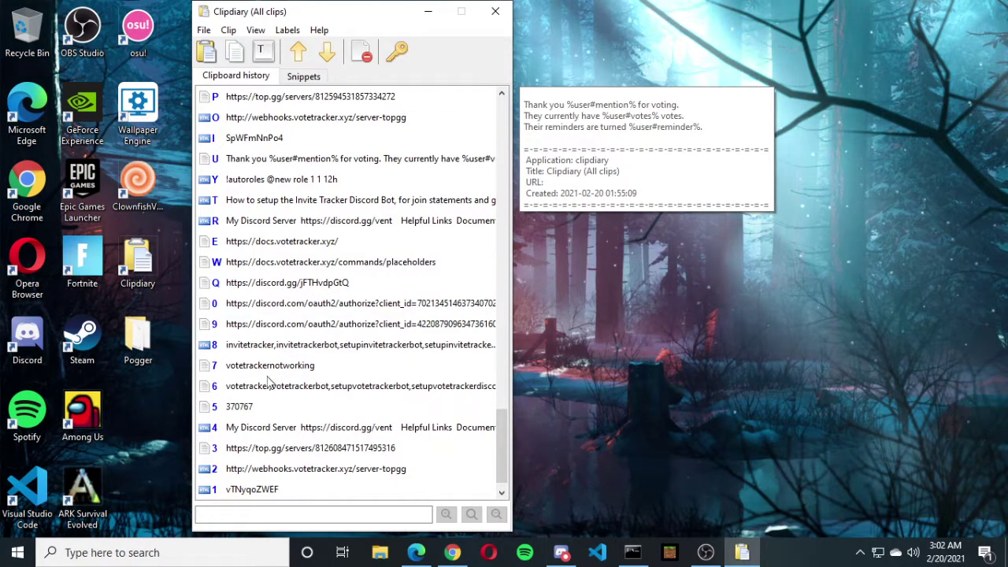
scroll(276, 205, "up", 1)
scroll(275, 203, "up", 1)
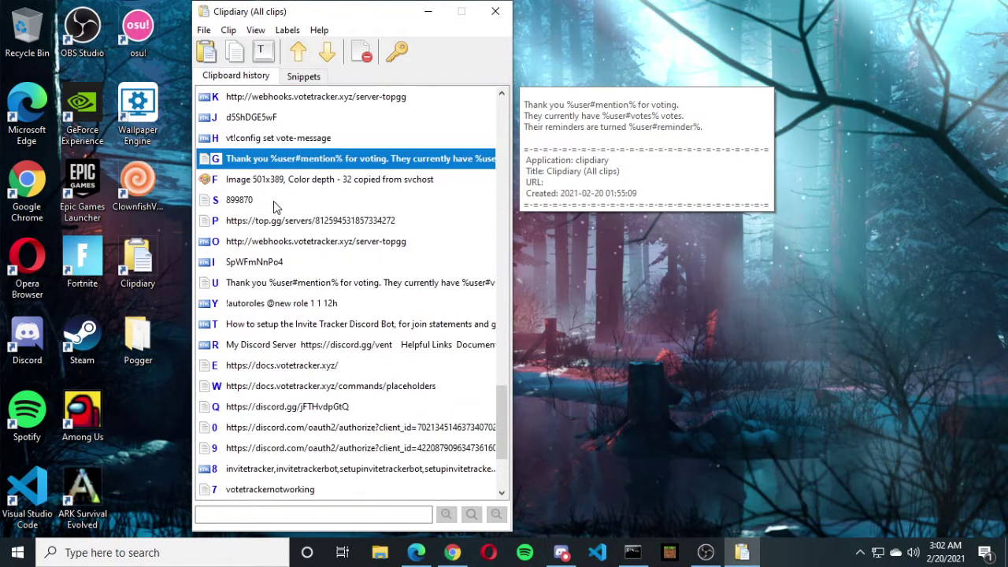
left_click(651, 463)
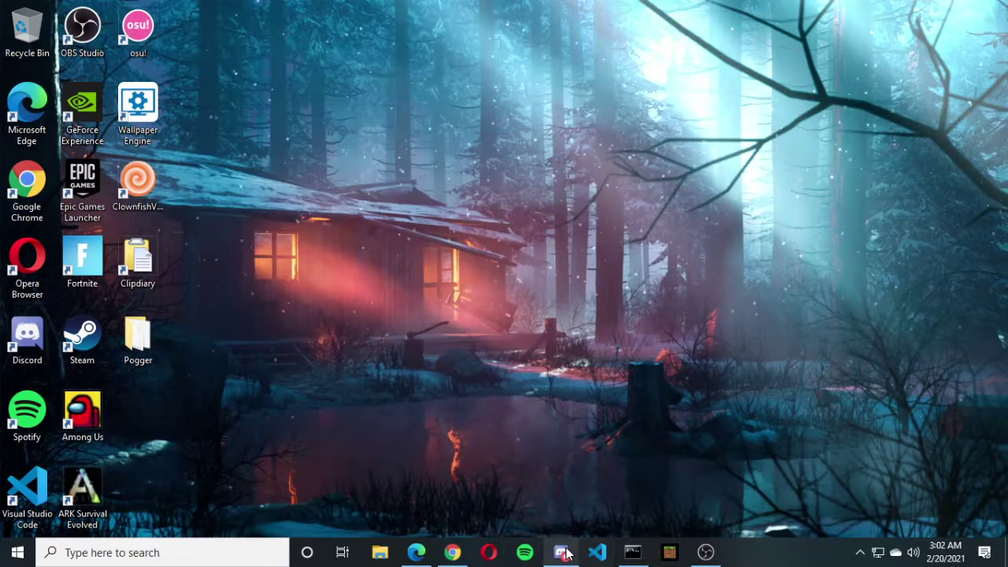
- Switch to Discord and send the copied three-line text with the %user#mention%, %user#votes% and %user#reminder% placeholders as the embed description
key("alt+Tab")
type("Thank you %user#mention% for voting. They currently have %user#votes% votes. Their reminders are turned %user#reminder%.")
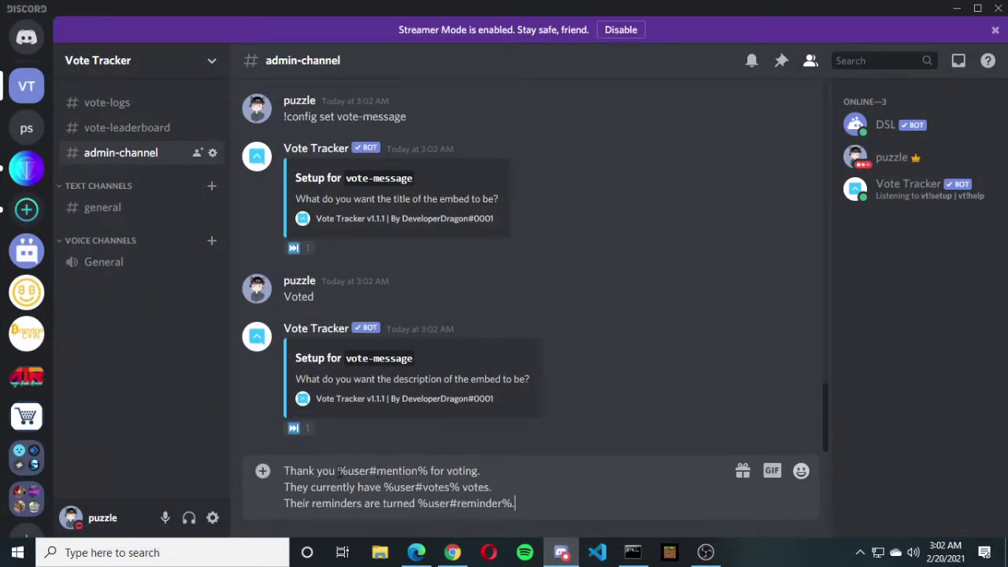
left_click_drag(337, 471, 521, 505)
left_click(523, 504)
key("Return")
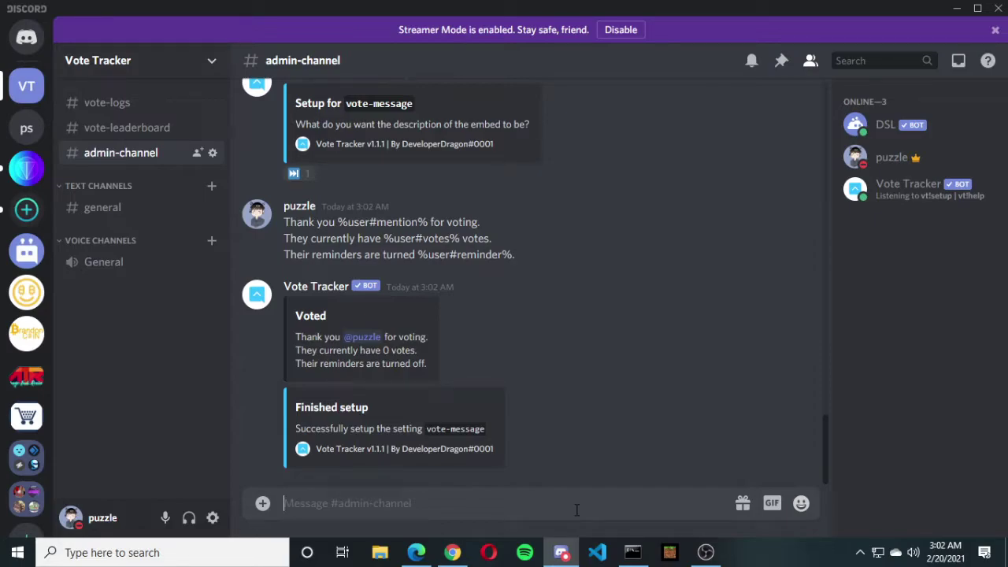
- Send "!placeholders" in the admin-channel and review the bot's list of user and guild placeholders
type("!placehol")
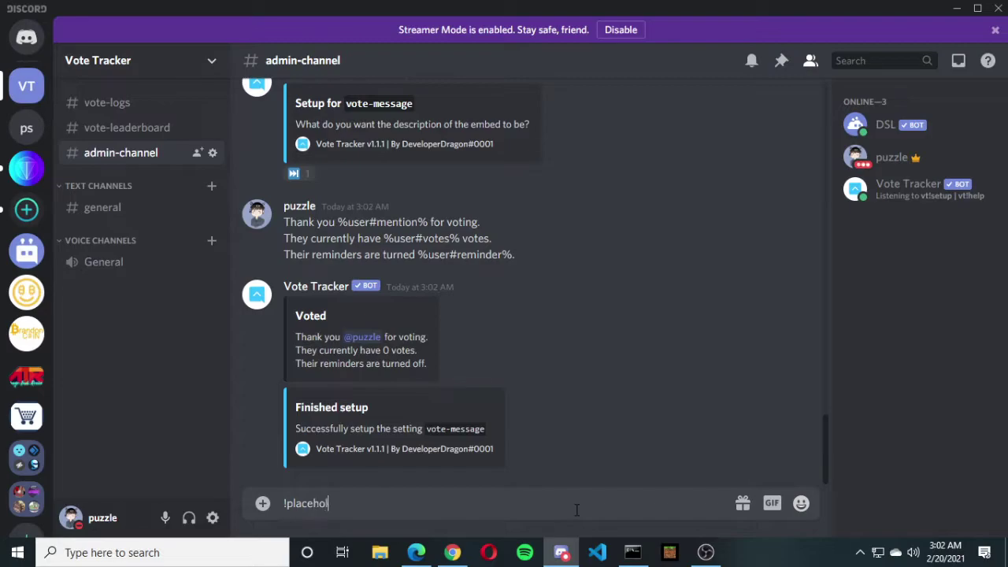
type("ders")
key("Return")
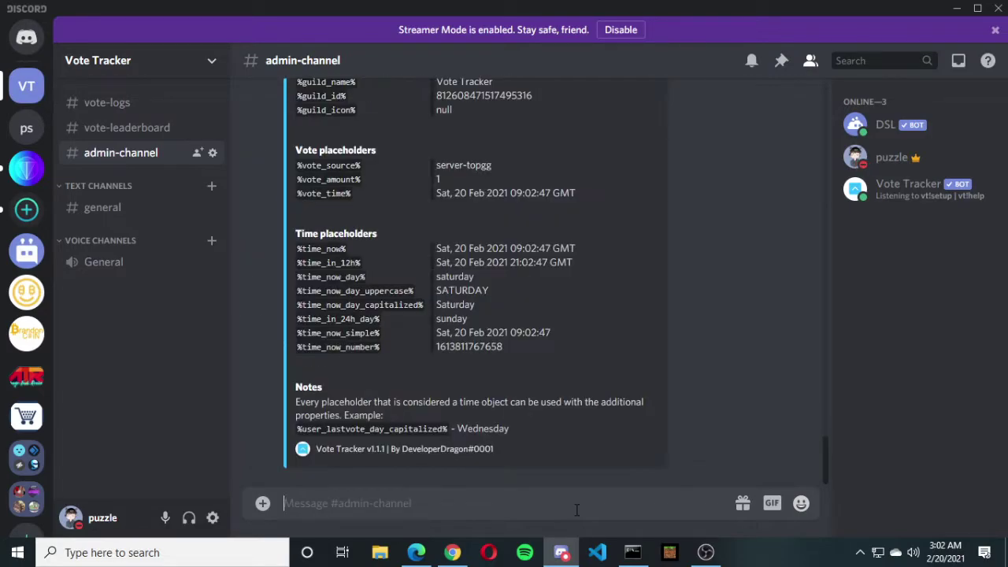
scroll(562, 469, "up", 10)
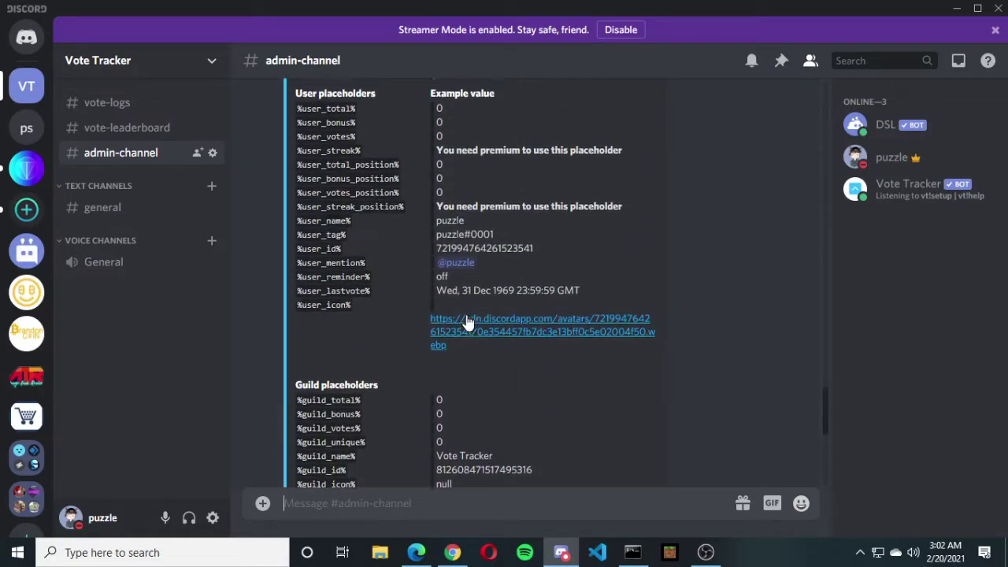
- Follow the docs.votetracker.xyz link from the bot's placeholder message into Chrome and look through the Placeholders documentation page
left_click(499, 290)
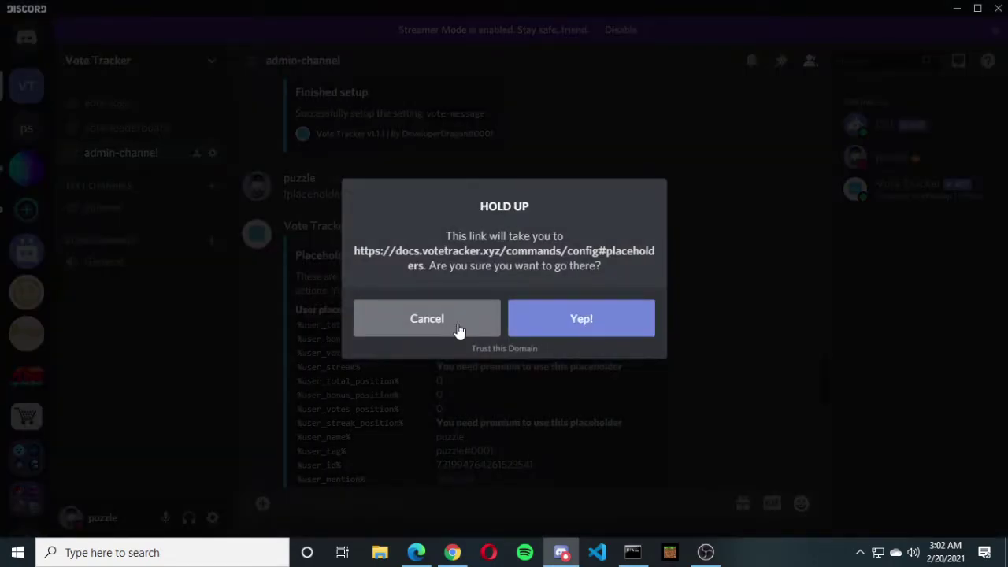
left_click(504, 328)
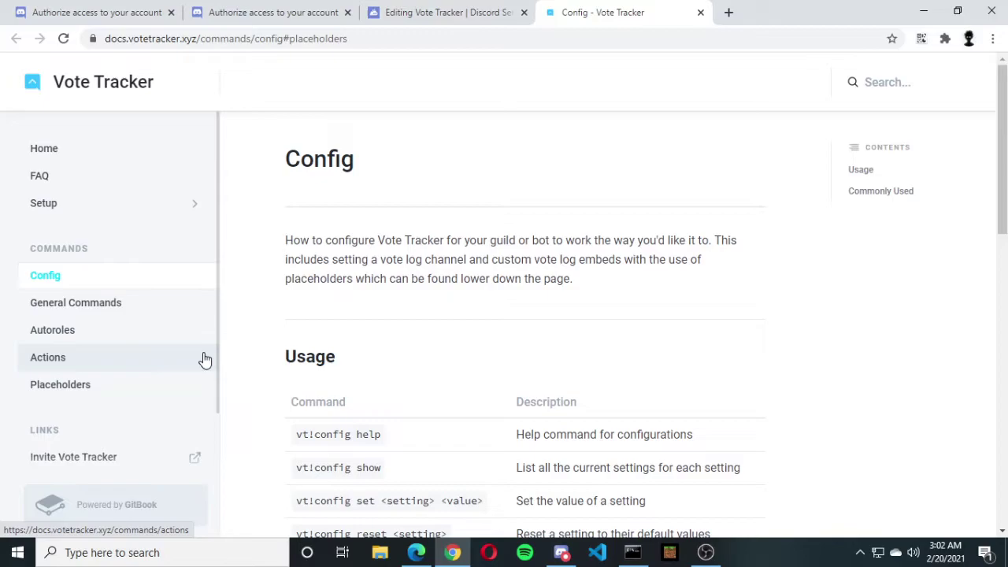
left_click(126, 387)
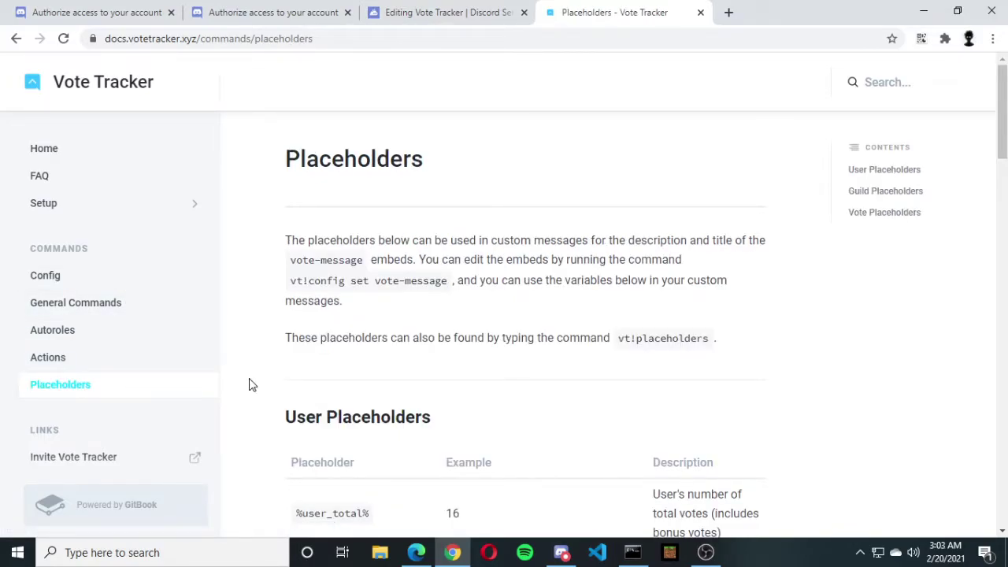
scroll(249, 384, "down", 10)
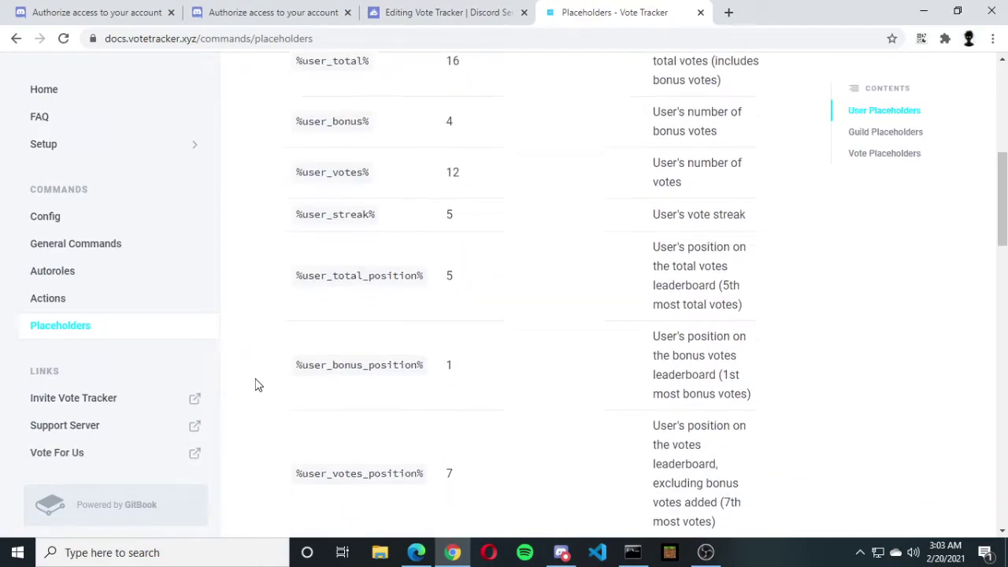
scroll(260, 388, "up", 10)
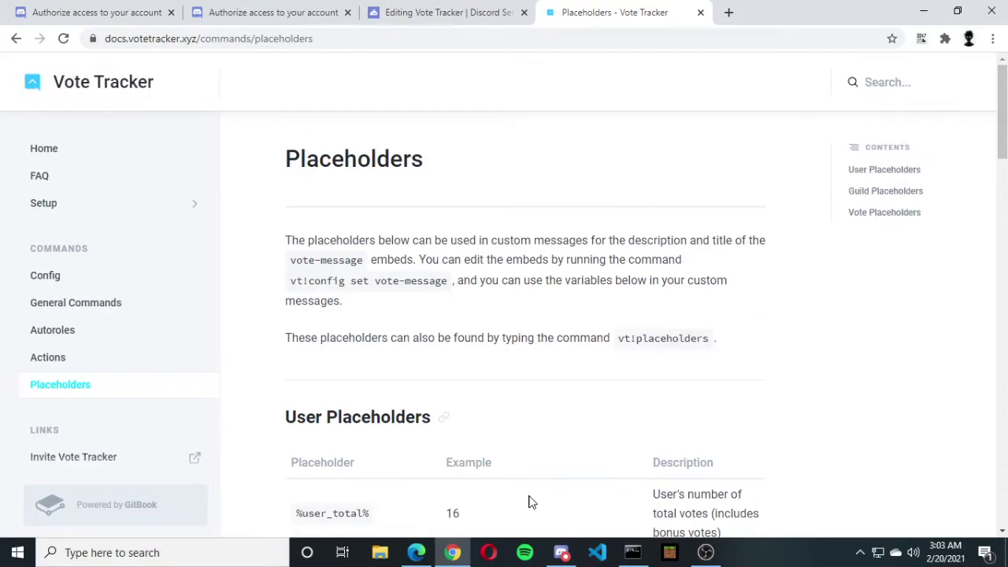
- Switch to Discord and set the vote log channel by sending "!config set log-channel #vote-logs" in the admin-channel
left_click(561, 552)
scroll(345, 398, "down", 10)
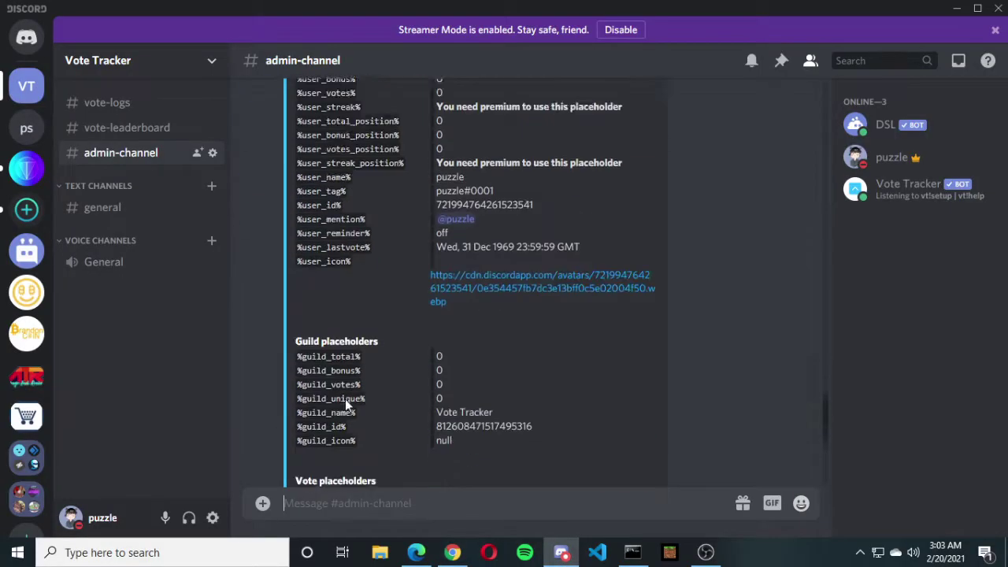
left_click(402, 508)
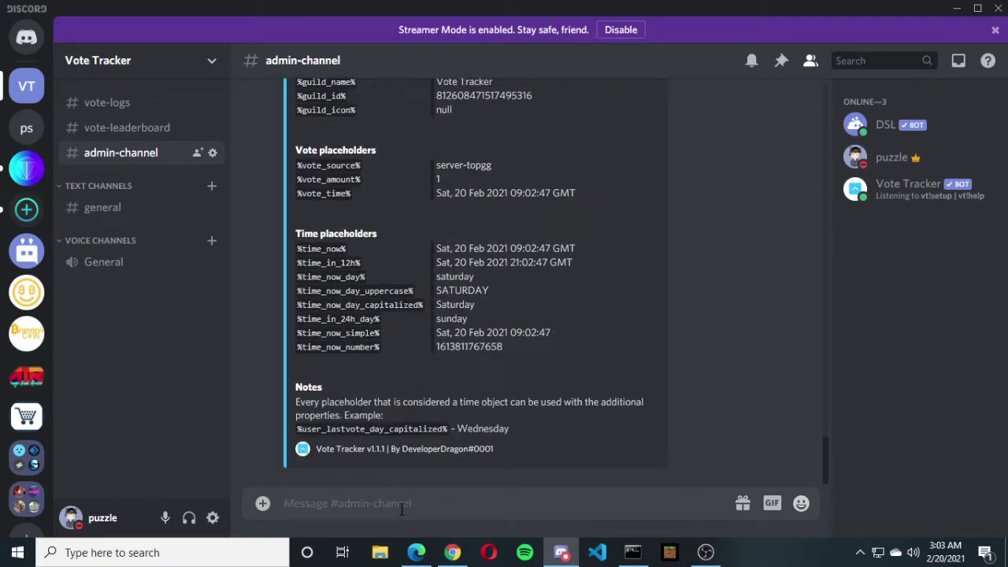
scroll(401, 351, "up", 10)
scroll(400, 359, "down", 10)
type("!config set")
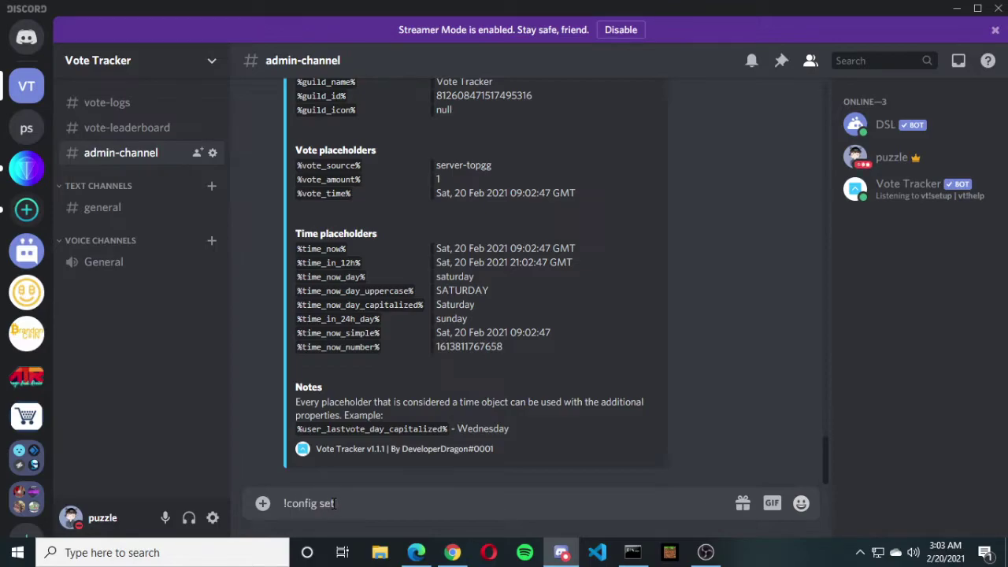
type(" #vote")
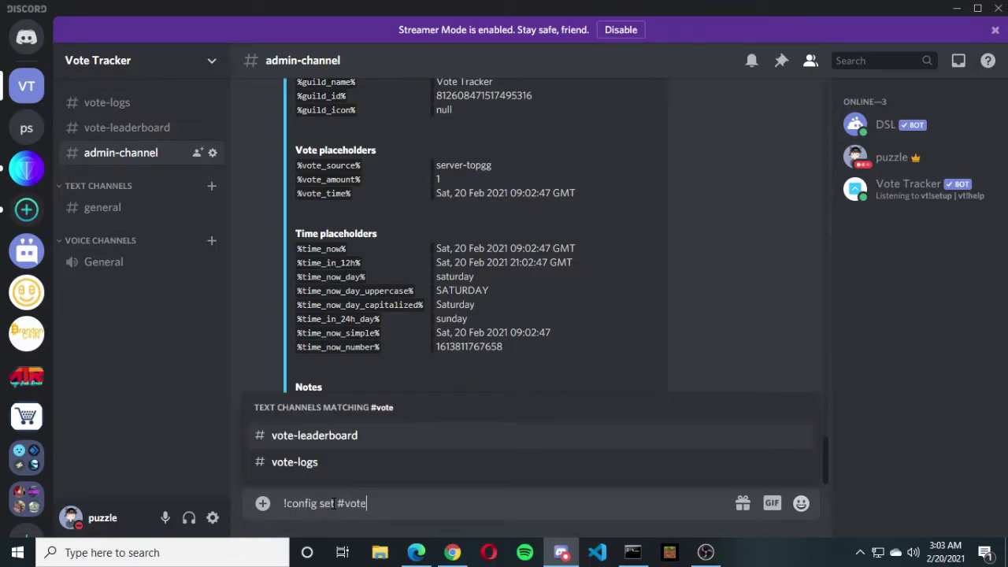
left_click(387, 462)
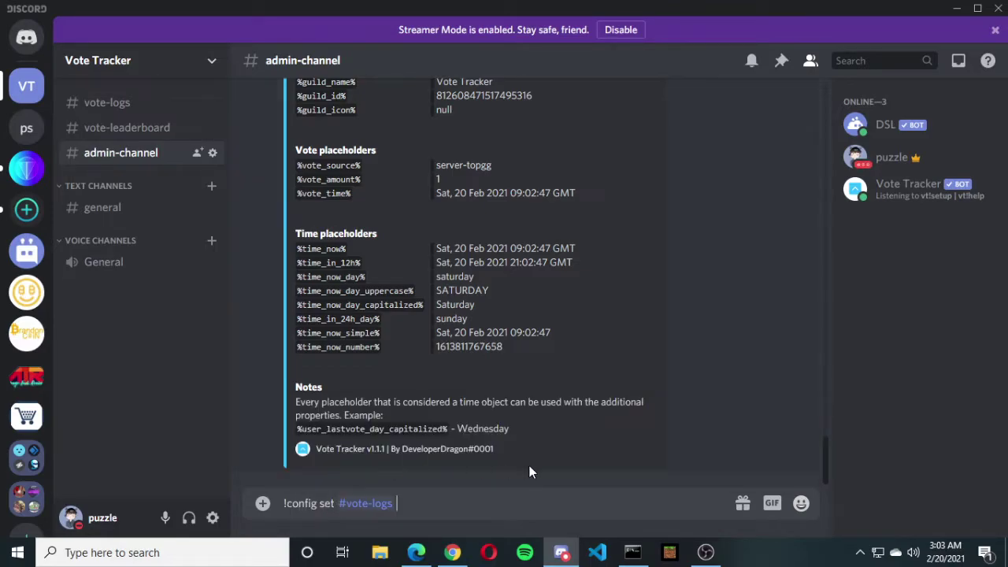
left_click(334, 503)
type("log-channel")
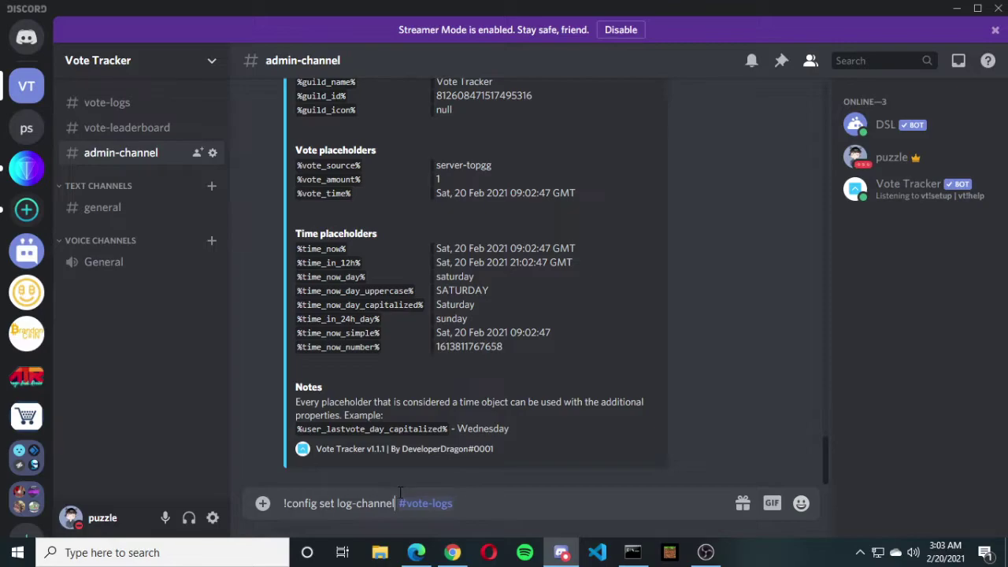
key("Return")
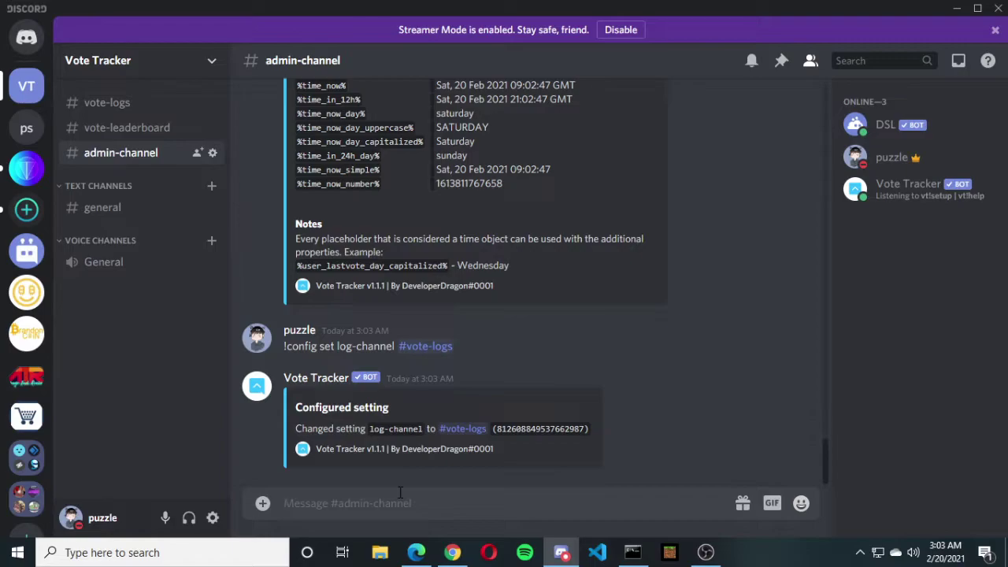
- Fake one vote for your own account by sending "!votes fake" with your user mention and 1 in the admin-channel
type("!")
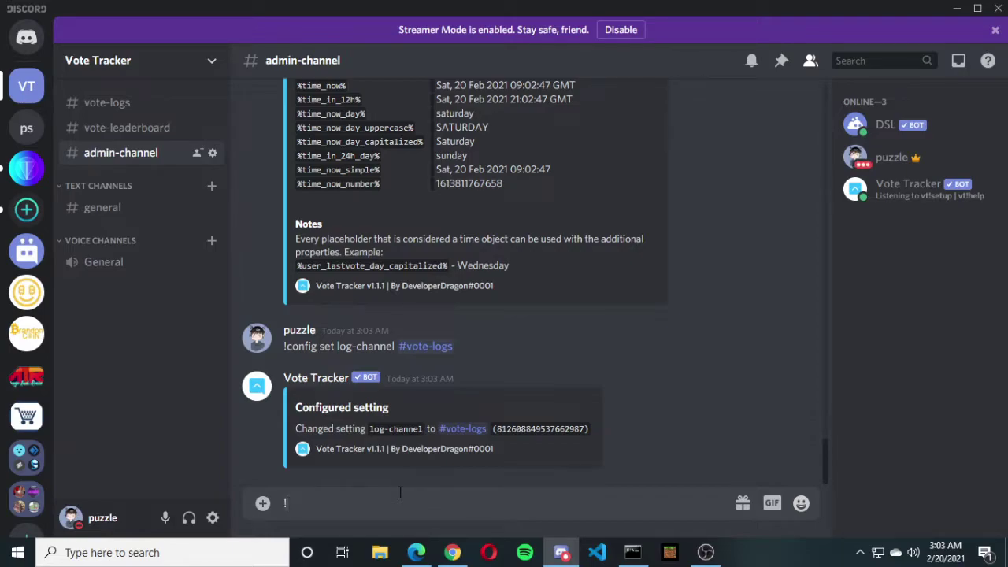
type("votes fake @puz")
left_click(394, 458)
type("1")
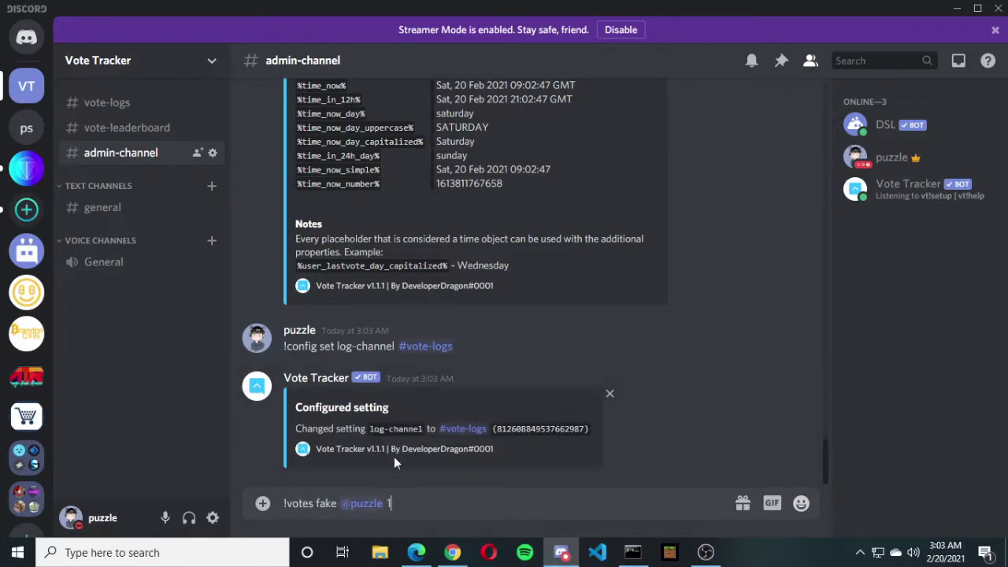
key("Return")
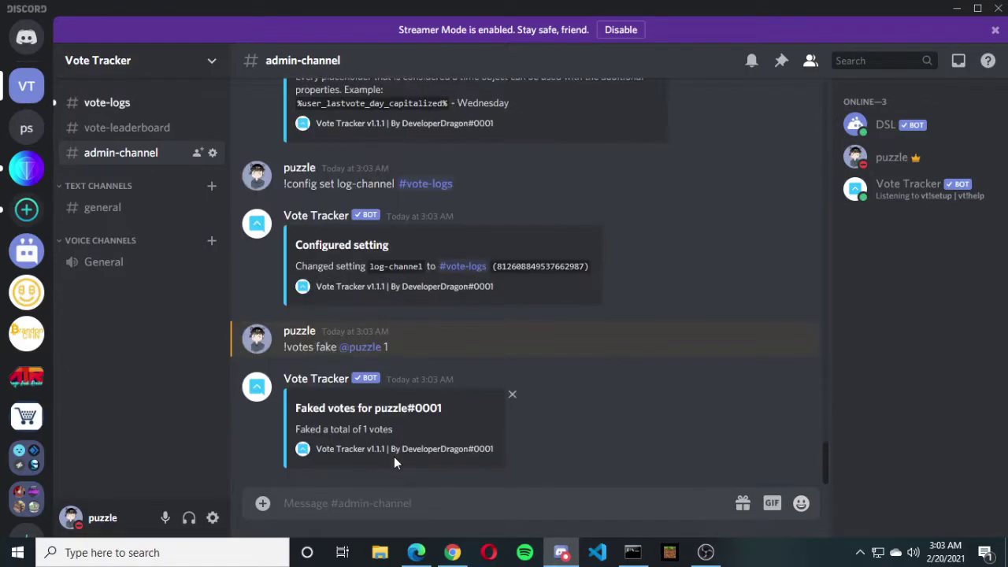
- Check the vote message posted in the vote-logs channel, including its vote count and reminder lines, and return to the admin-channel
left_click(98, 101)
left_click_drag(296, 381, 463, 438)
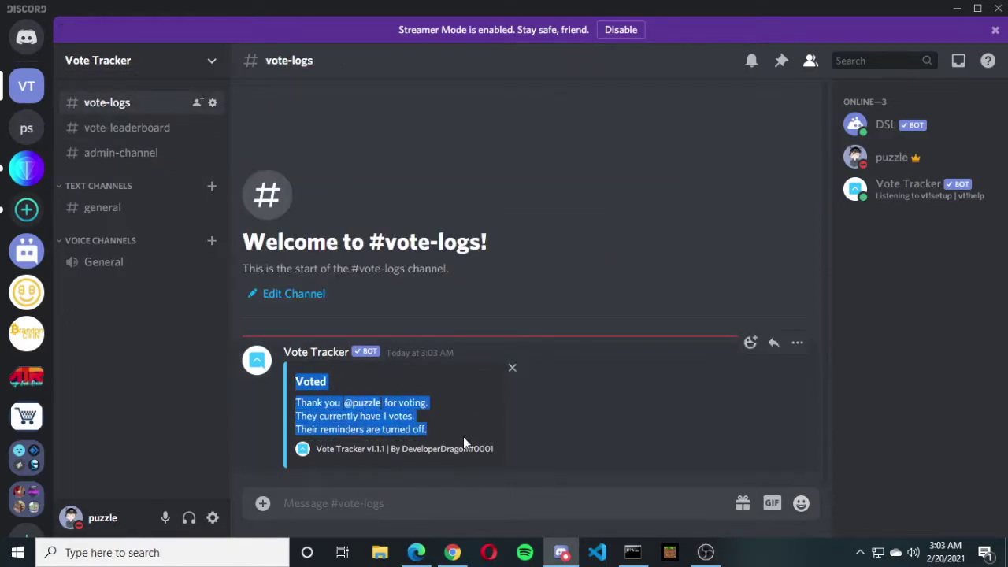
left_click(463, 438)
left_click_drag(313, 418, 260, 355)
left_click(448, 438)
left_click(550, 411)
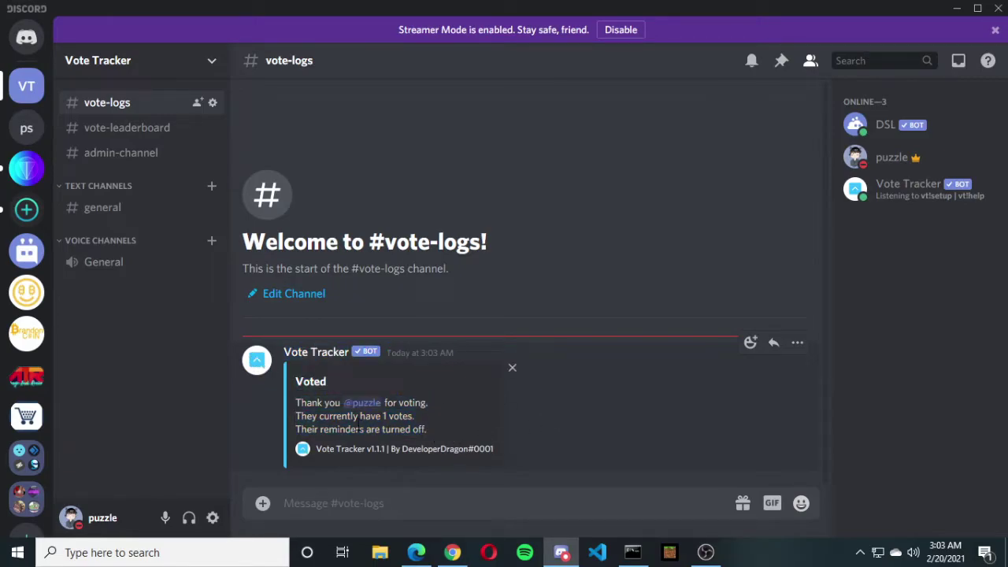
left_click(149, 212)
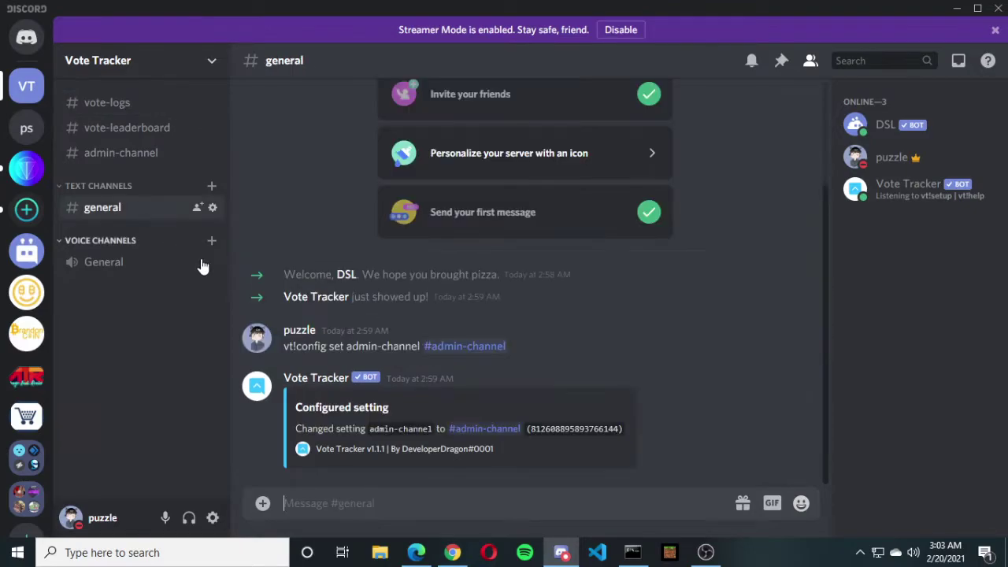
left_click(122, 155)
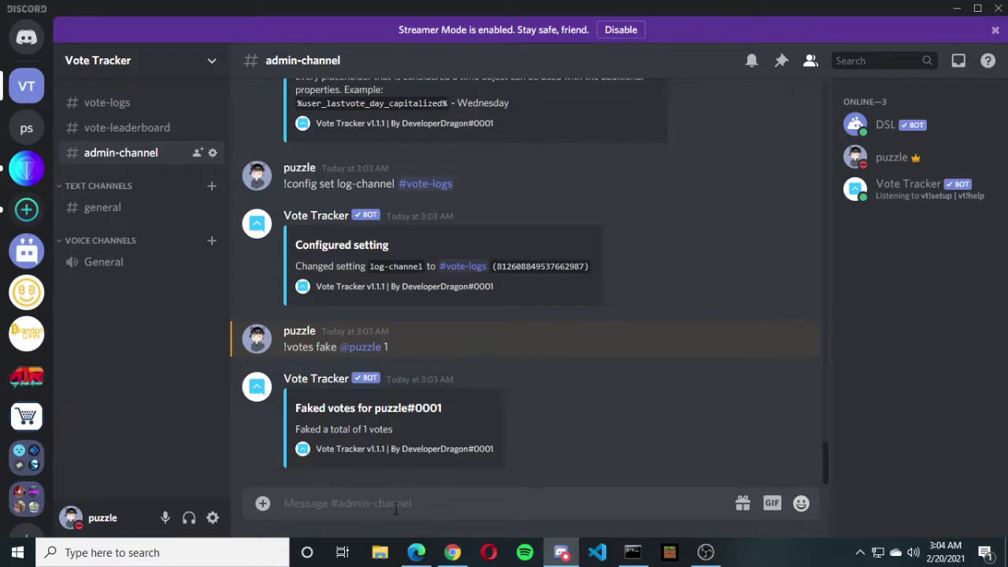
- Switch to Chrome and examine the Reward Role section on the server's top.gg edit page
left_click(452, 552)
left_click(416, 22)
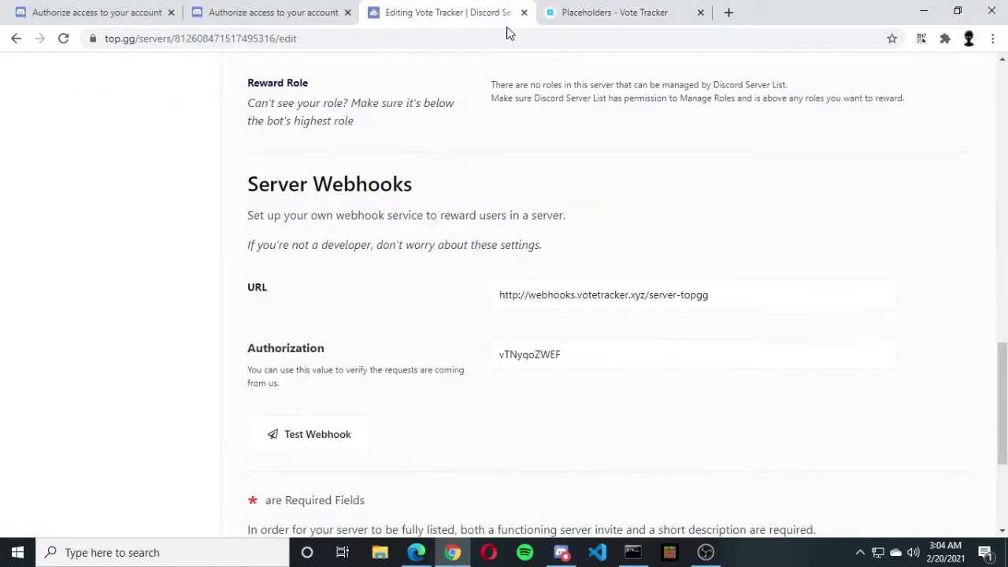
scroll(406, 327, "down", 3)
scroll(412, 331, "up", 4)
scroll(416, 327, "up", 2)
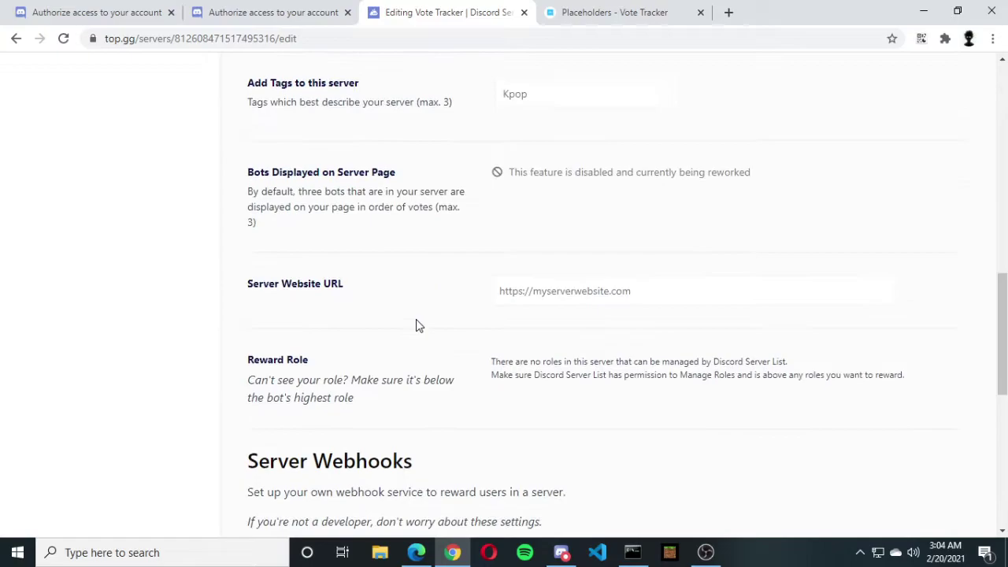
left_click_drag(486, 367, 931, 385)
left_click(671, 442)
left_click_drag(483, 362, 937, 390)
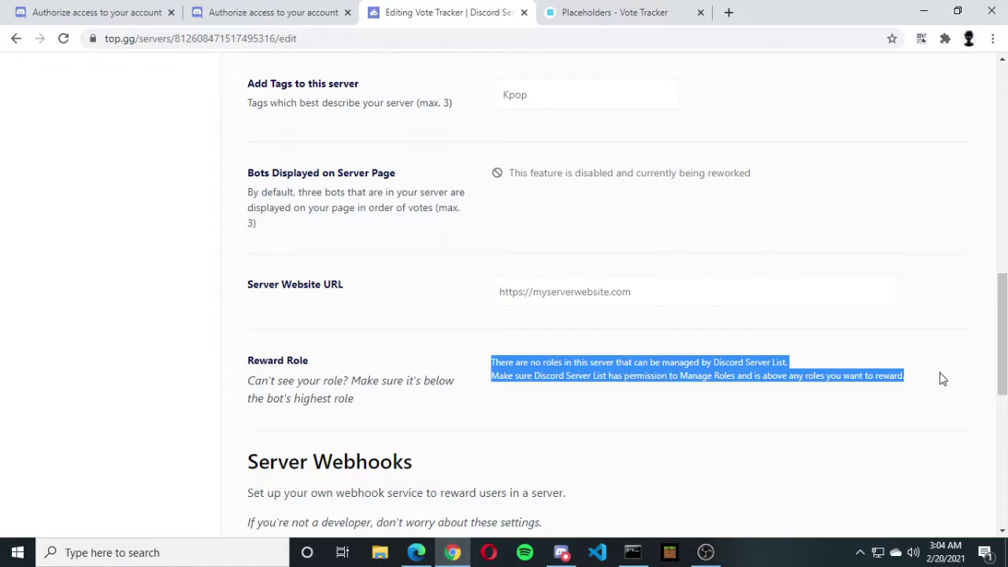
left_click(562, 552)
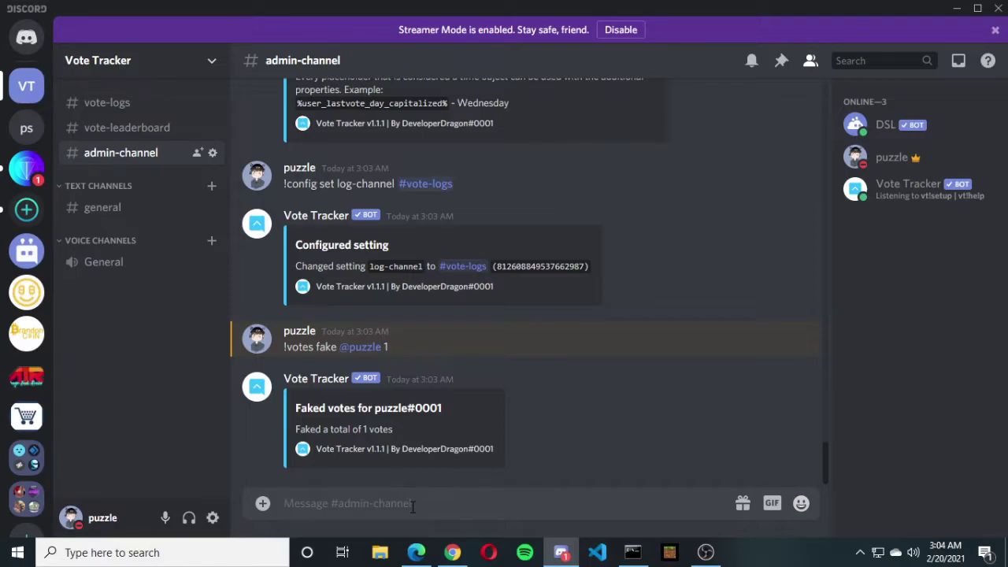
type("!")
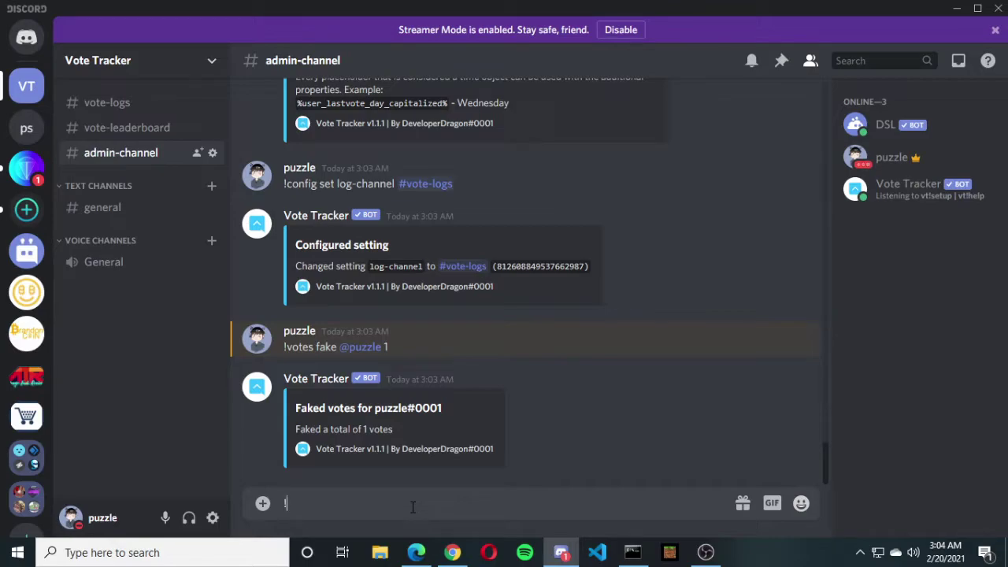
type("autoroles")
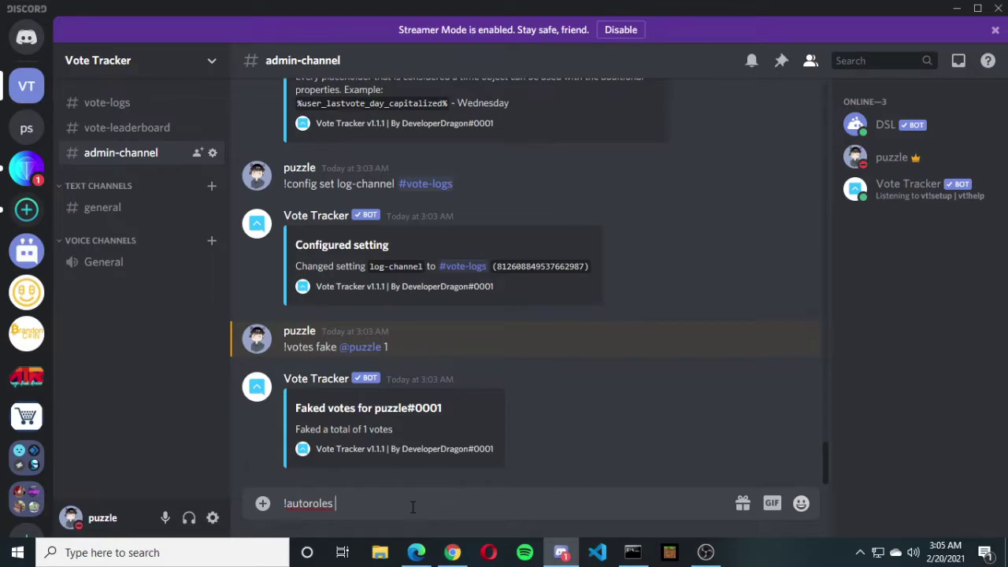
type("add @")
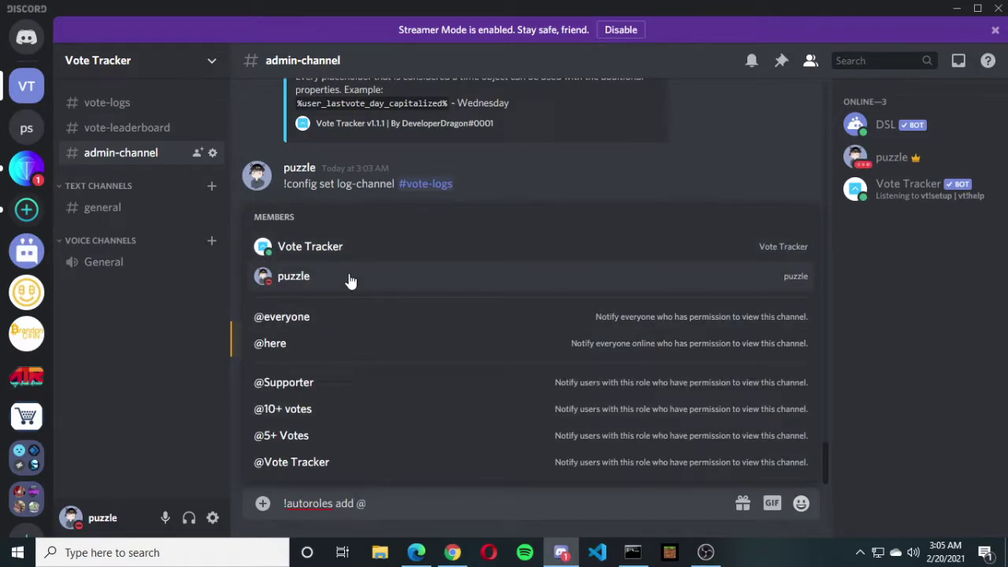
key("BackSpace")
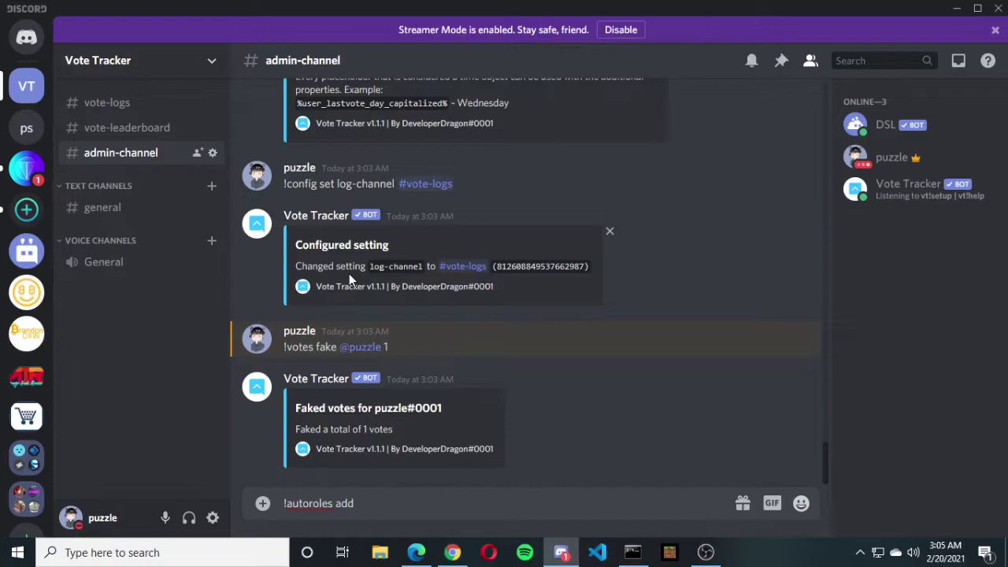
type("@sup")
left_click(353, 463)
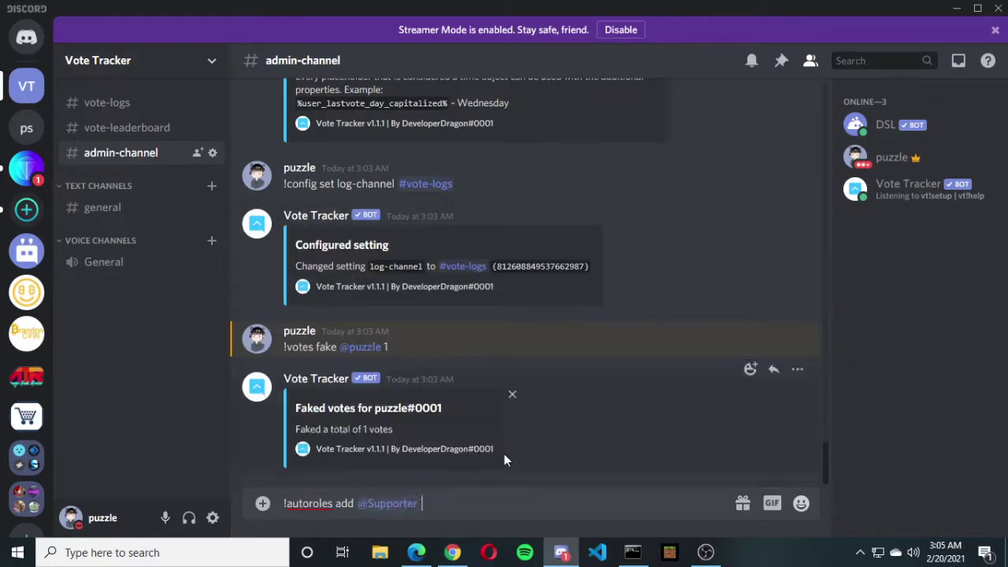
type("12h")
key("BackSpace")
key("BackSpace")
type("12h")
key("Return")
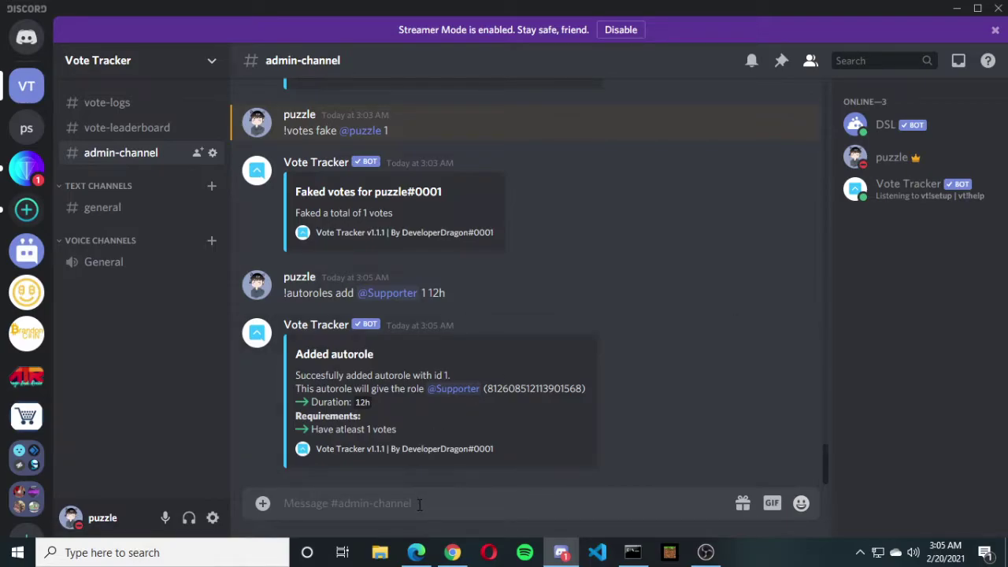
- Send "!help autoroles" in the admin-channel and read the minimum votes, maximum votes and duration arguments of the add subcommand
type("!hel")
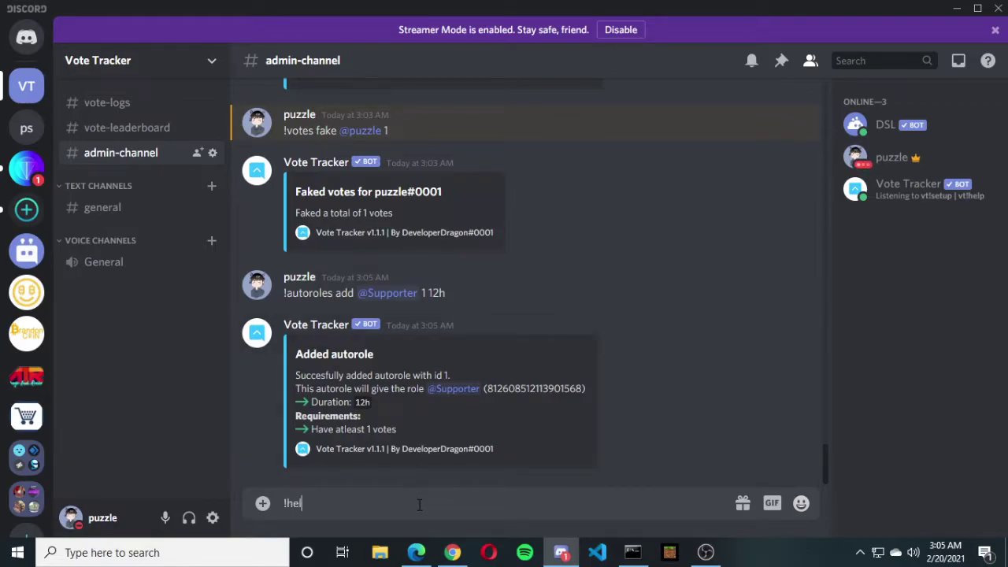
type("p autoroles")
key("Return")
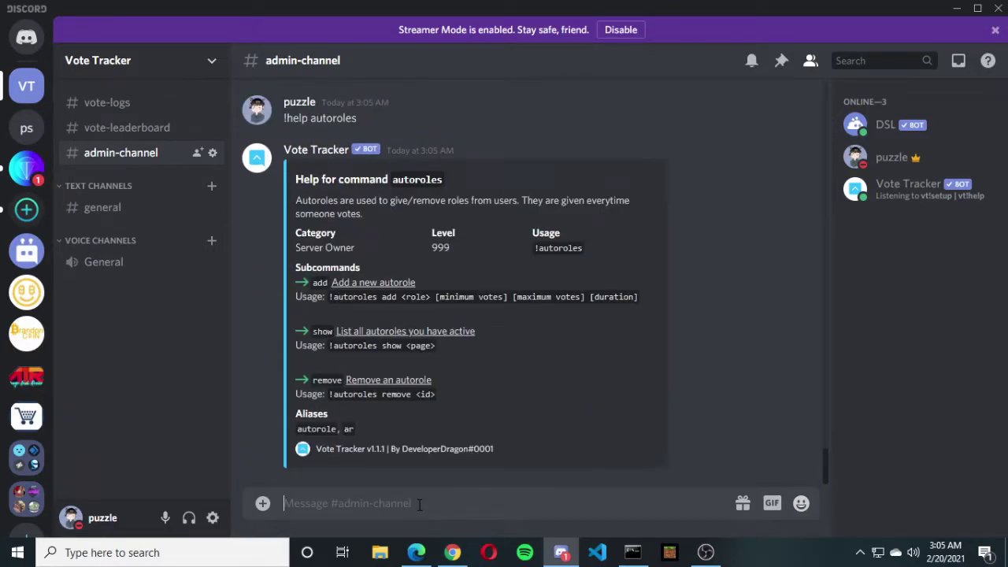
left_click_drag(435, 297, 513, 297)
left_click(503, 305)
left_click_drag(436, 297, 585, 297)
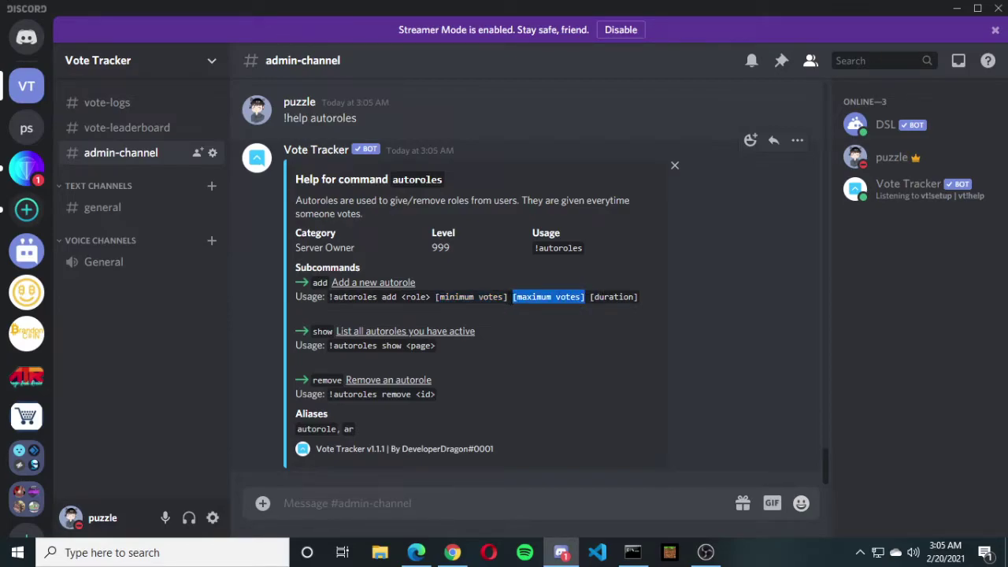
left_click(512, 298)
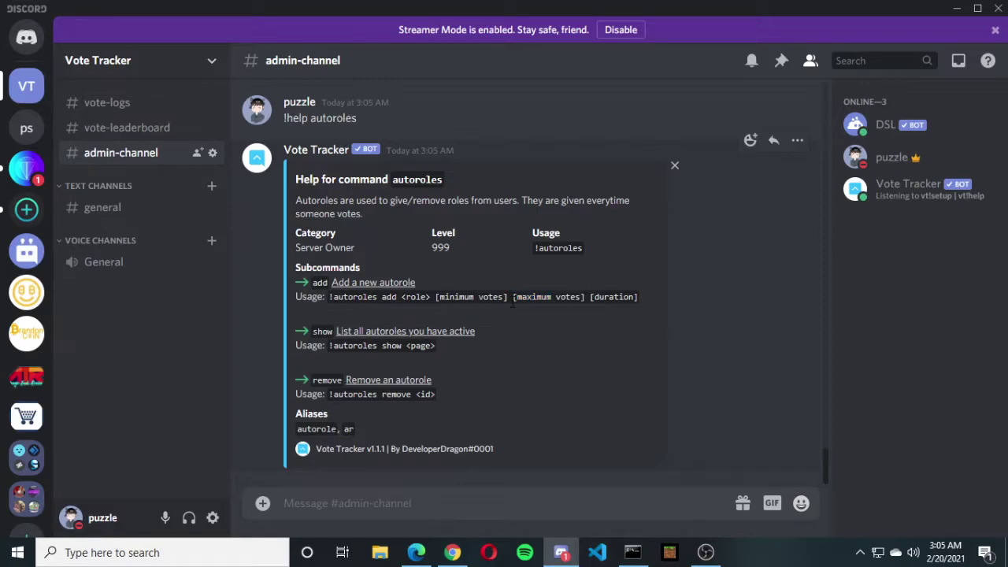
mouse_move(513, 297)
left_mouse_down()
mouse_move(587, 297)
mouse_move(513, 303)
left_mouse_up()
left_click_drag(590, 297, 657, 303)
left_click(654, 303)
left_click(500, 495)
- Compare the Supporter autorole command and its confirmation with the maximum votes and duration arguments in the autoroles help
scroll(411, 337, "up", 5)
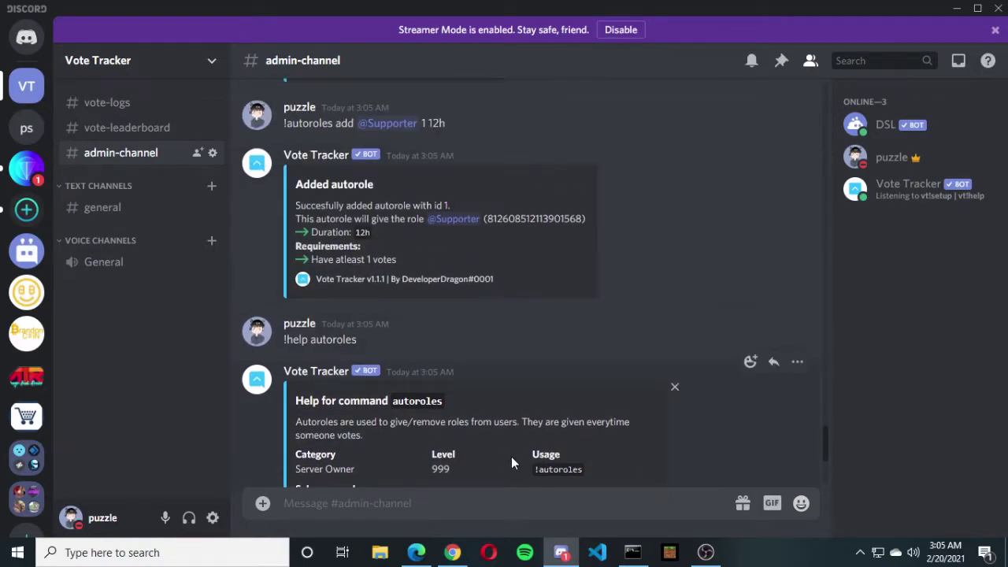
scroll(511, 456, "down", 5)
left_click_drag(593, 297, 624, 298)
left_click_drag(514, 297, 539, 297)
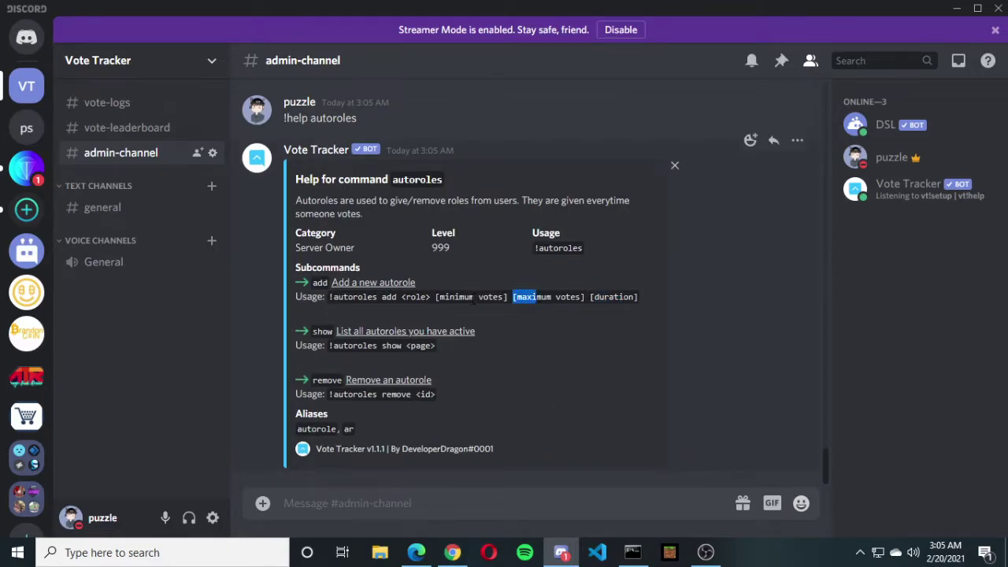
left_click(472, 300)
left_click(467, 503)
scroll(582, 381, "up", 3)
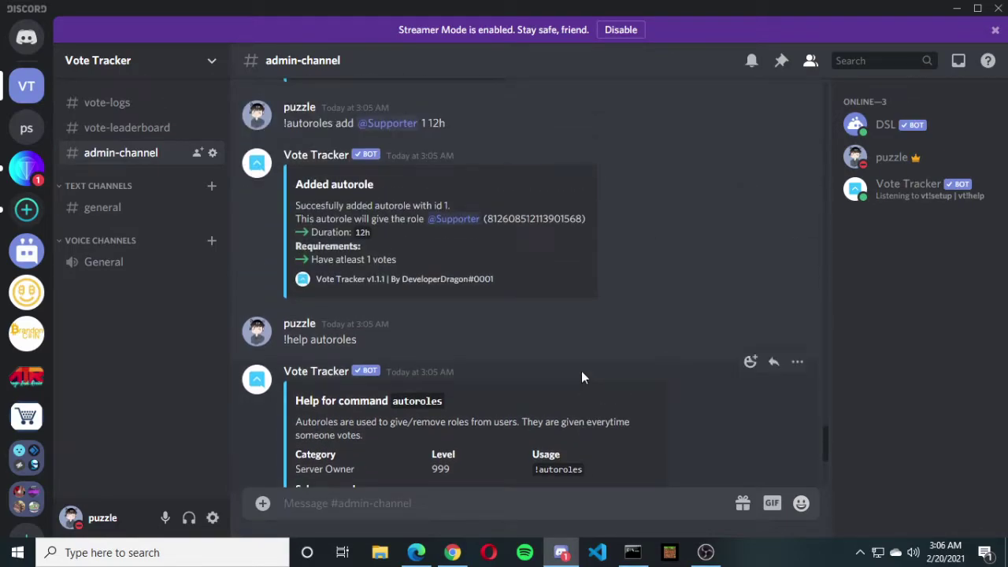
scroll(567, 376, "down", 3)
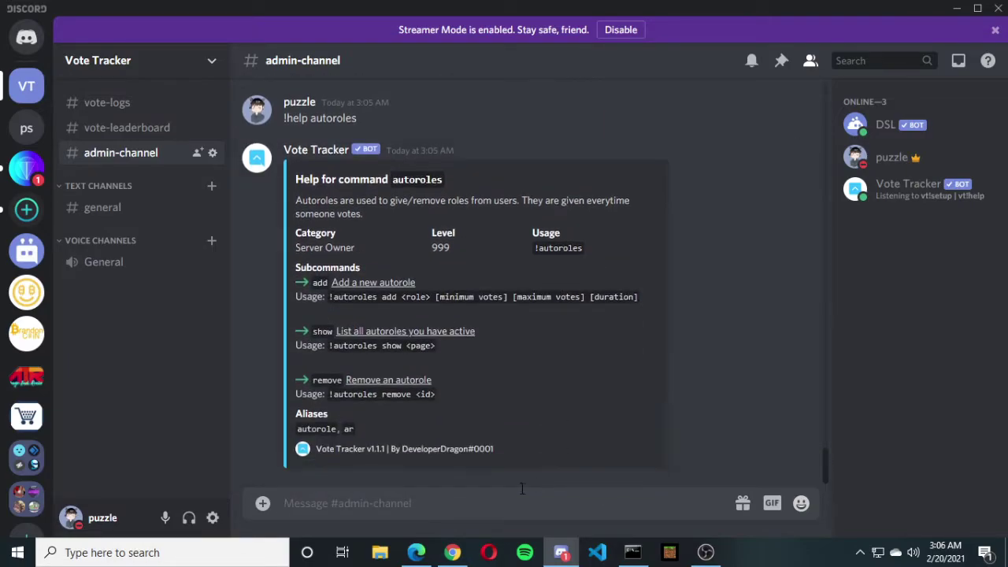
- Add an autorole for 5 to 10 votes by sending "!autoroles add @5+ Votes 5 10" and check its requirements
type("!")
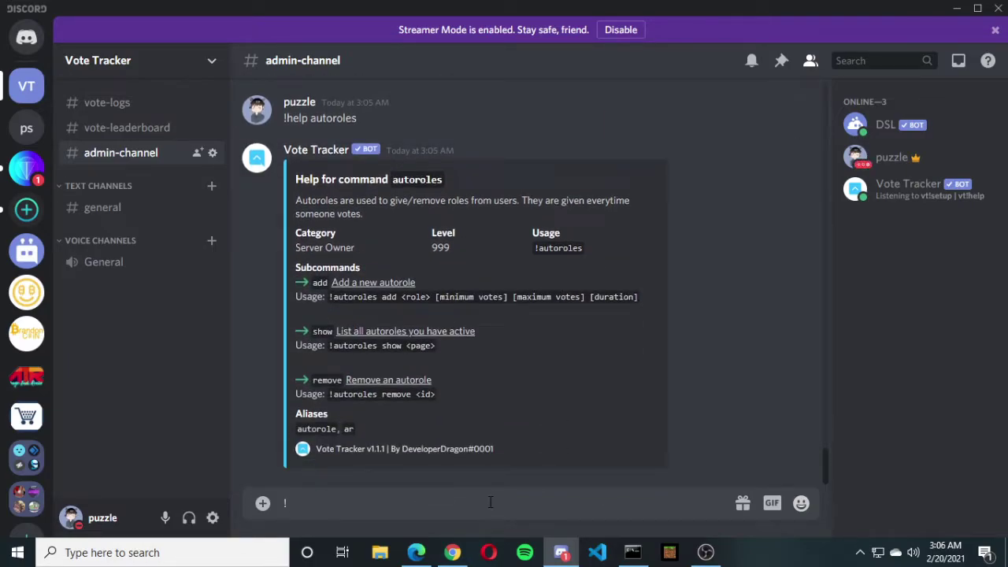
type("autoroles add @")
type("5+")
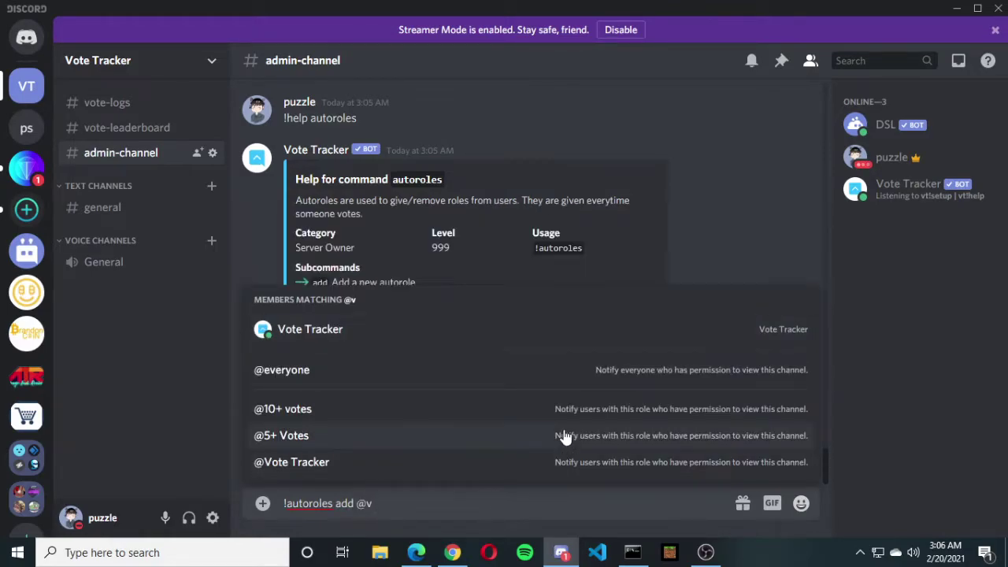
left_click(564, 435)
type("5+ Votes 5")
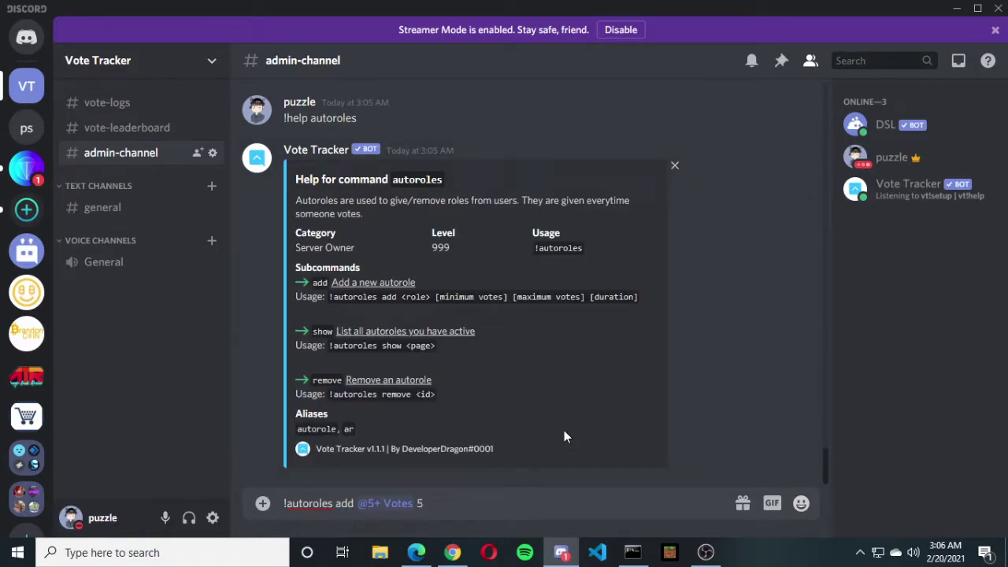
type(" 10")
key("Return")
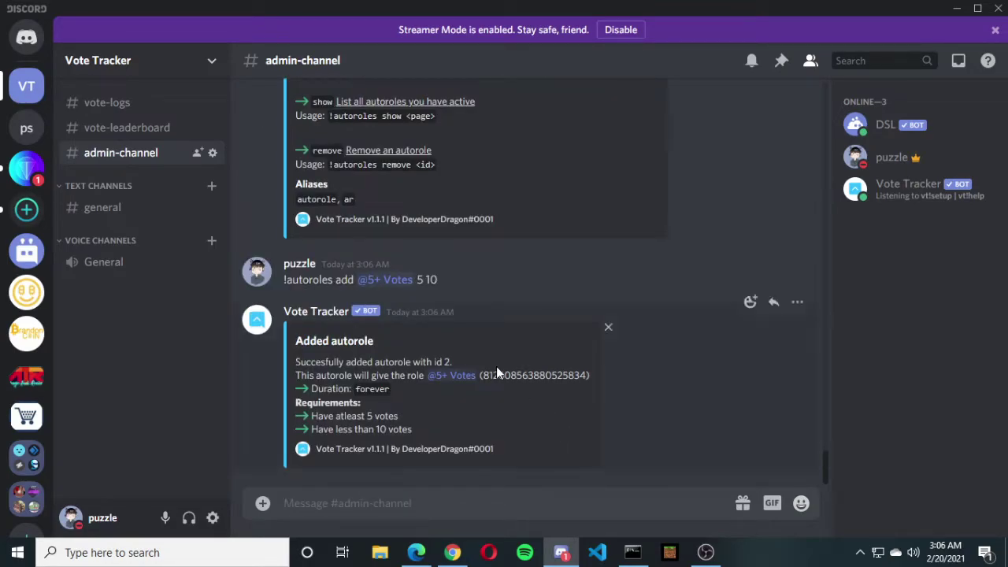
left_click_drag(312, 416, 454, 438)
left_click(453, 440)
type("!autoroles add @vo")
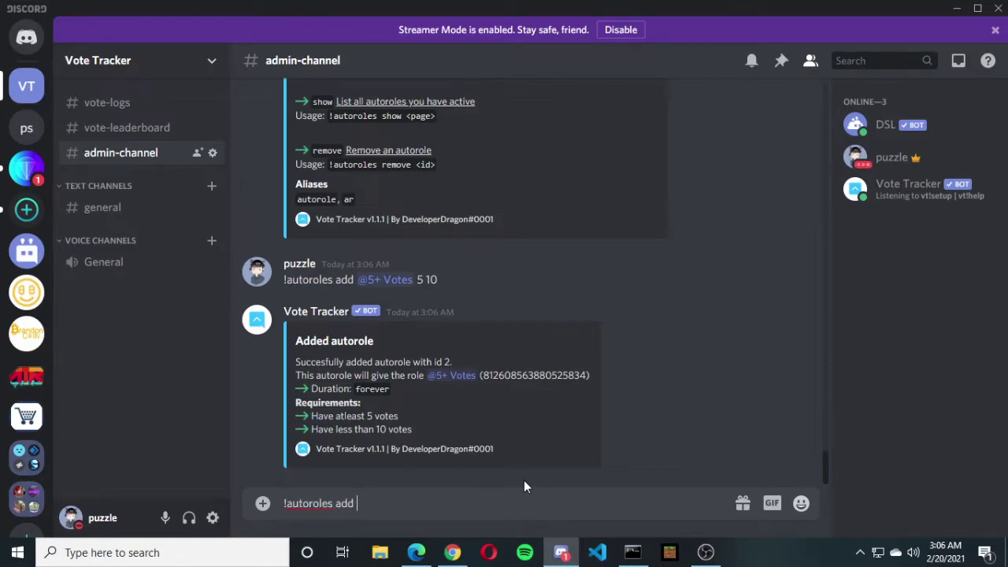
left_click(483, 411)
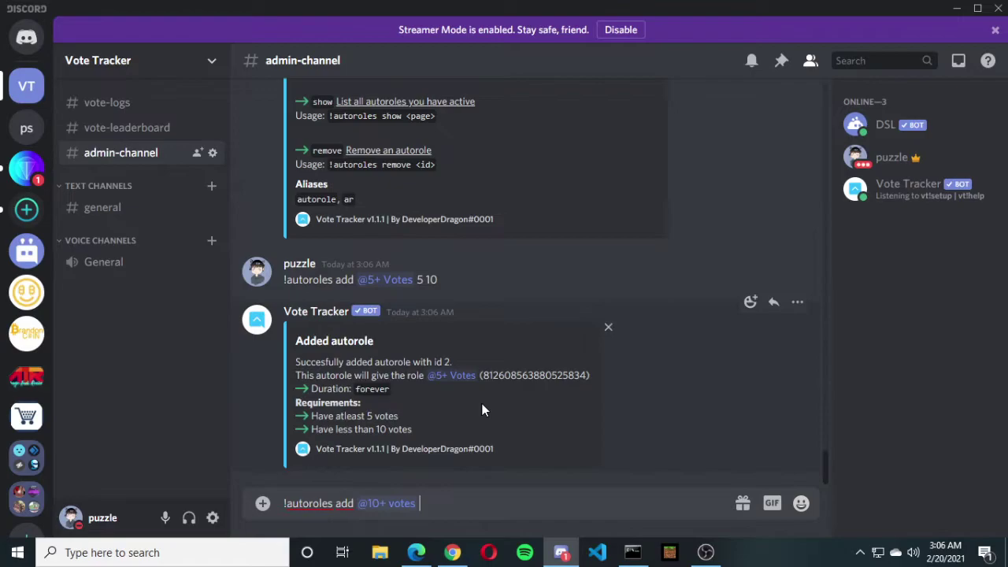
type("10")
key("Return")
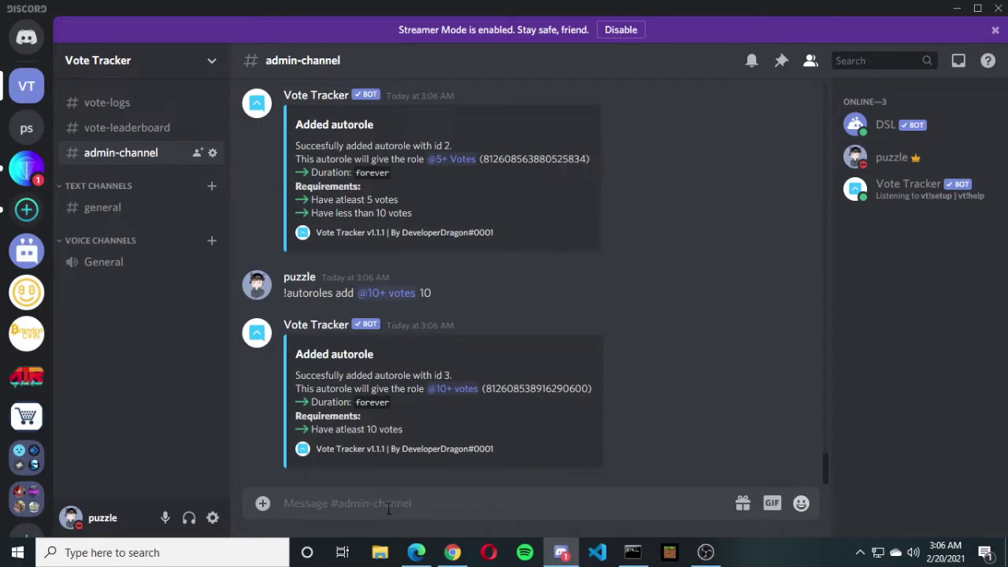
- Send "!help actions" in the admin-channel and open the linked actions documentation, confirming the external link
type("!help actions")
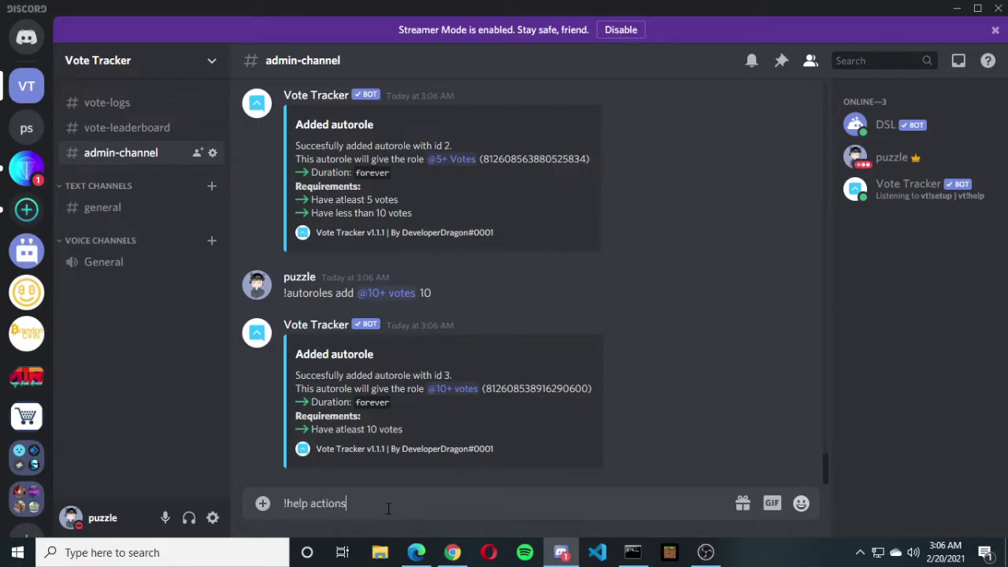
key("Return")
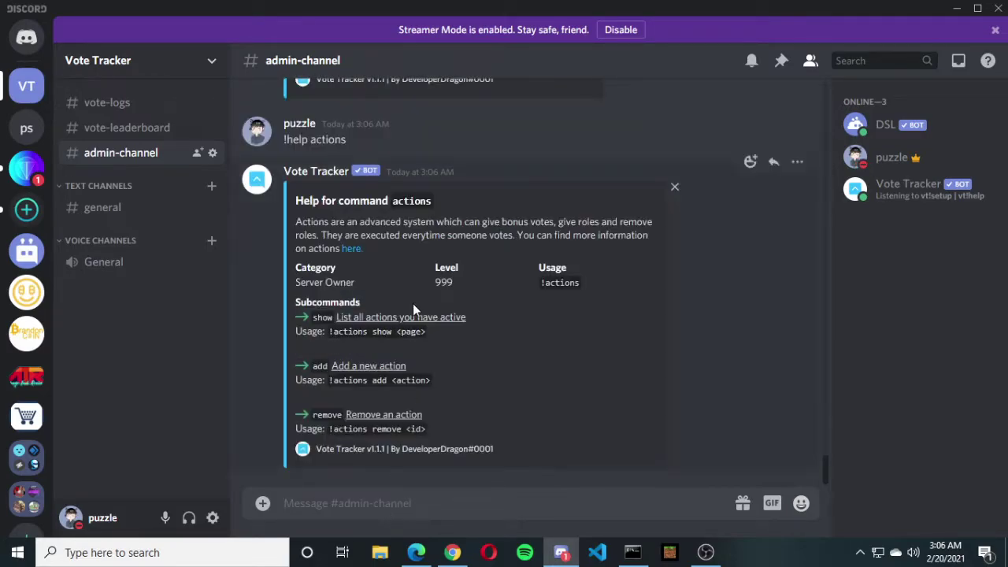
left_click_drag(393, 379, 438, 394)
left_click(351, 249)
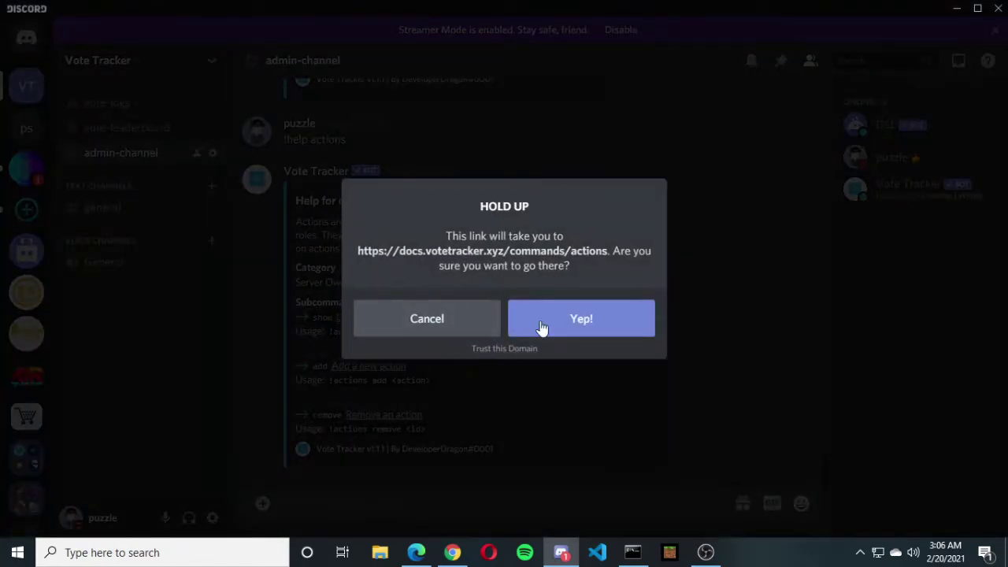
left_click(581, 320)
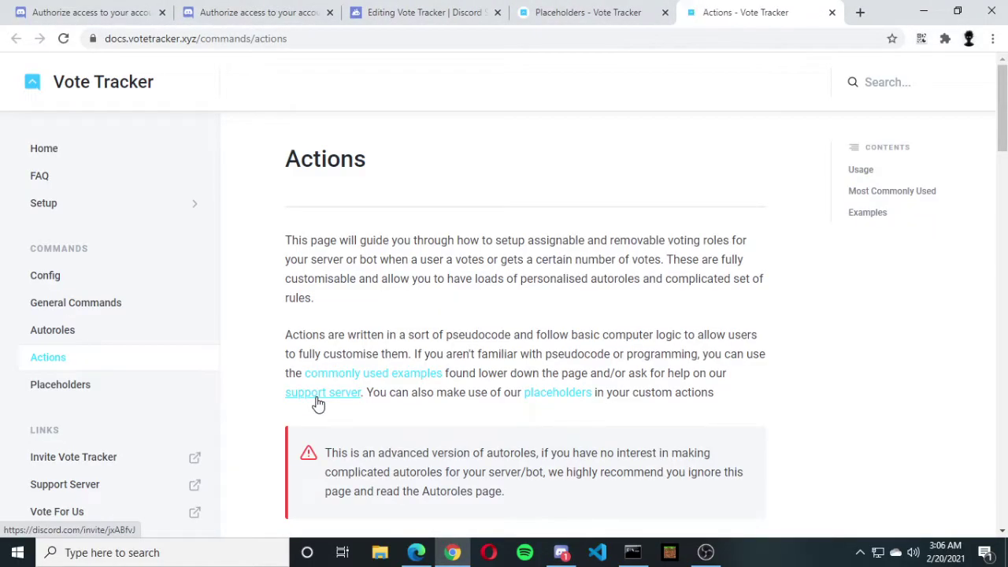
- Examine the most commonly used action examples on the Actions page, including the IF condition based on user votes
scroll(303, 403, "down", 4)
scroll(289, 401, "down", 10)
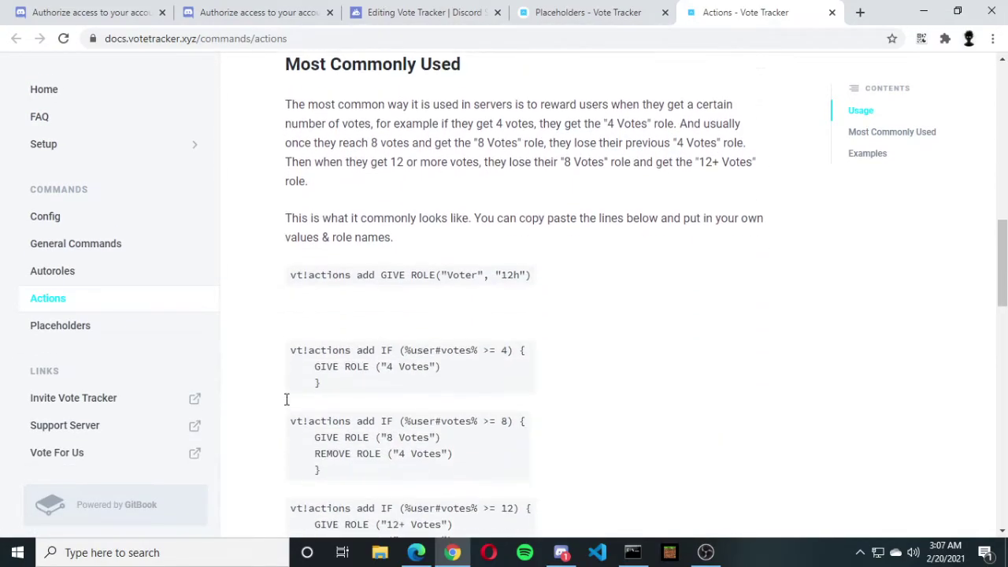
scroll(287, 404, "up", 3)
scroll(287, 405, "up", 1)
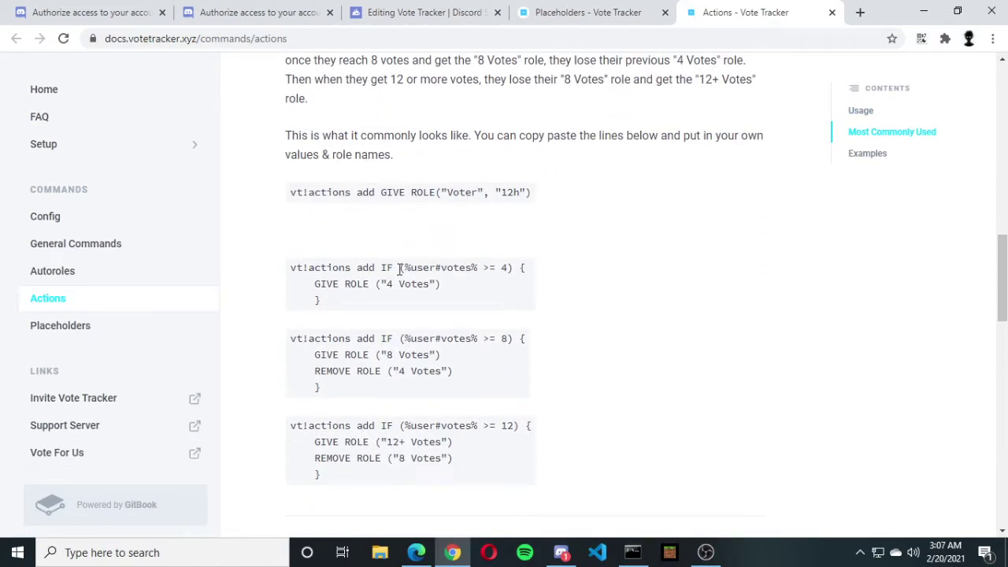
left_click_drag(400, 268, 419, 288)
left_click(417, 297)
scroll(457, 389, "down", 5)
- Set the leaderboard channel by sending "!config set leaderboard-channel #vote-leaderboard" in Discord's admin-channel, and check the leaderboard posted in that channel
left_click(560, 552)
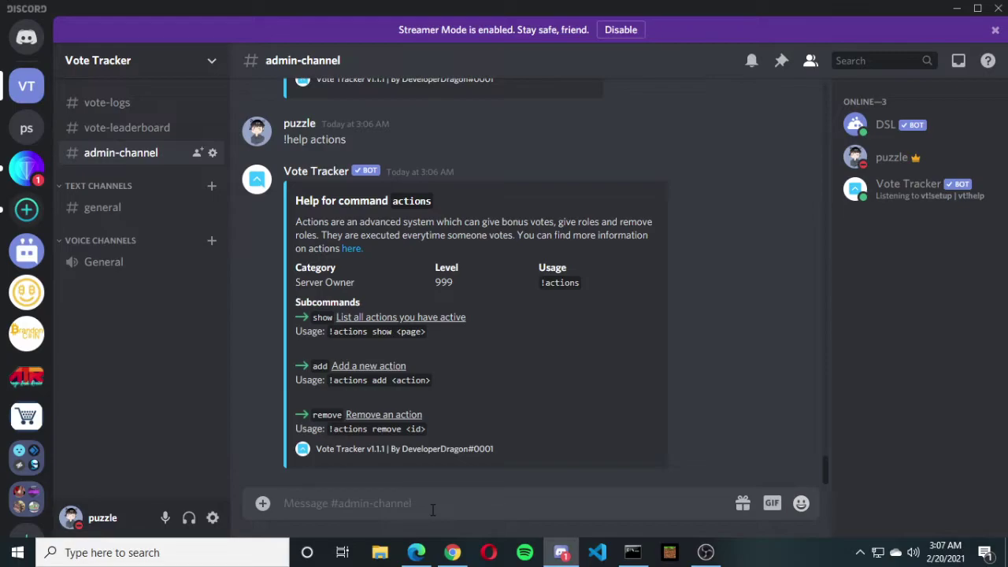
type("!con")
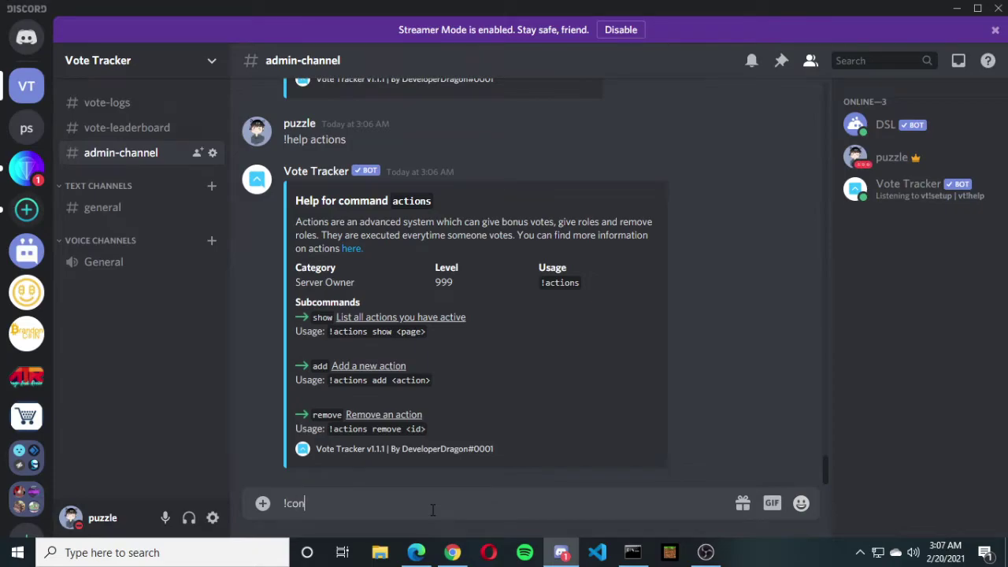
type("fig set leaderboar")
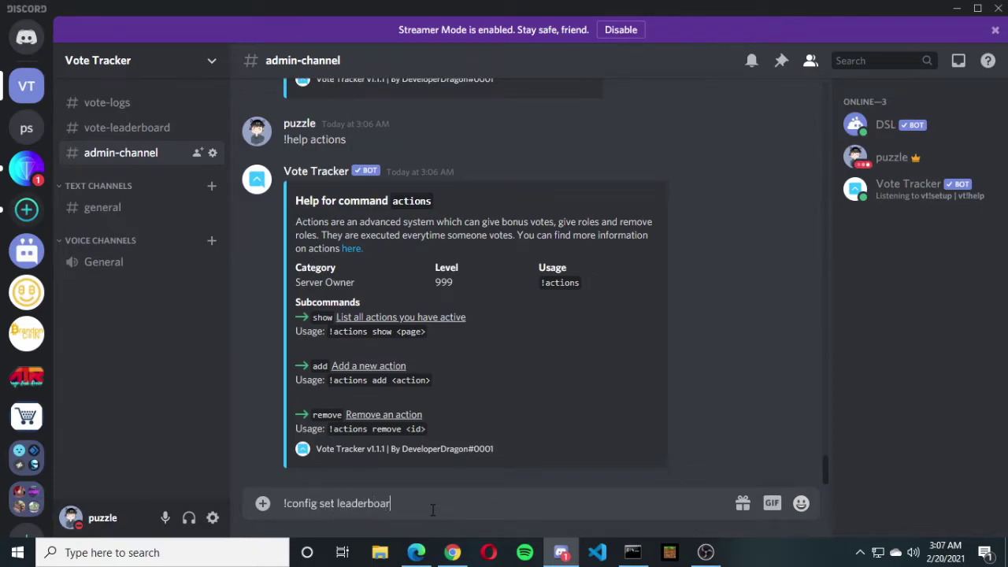
type("d-channel @")
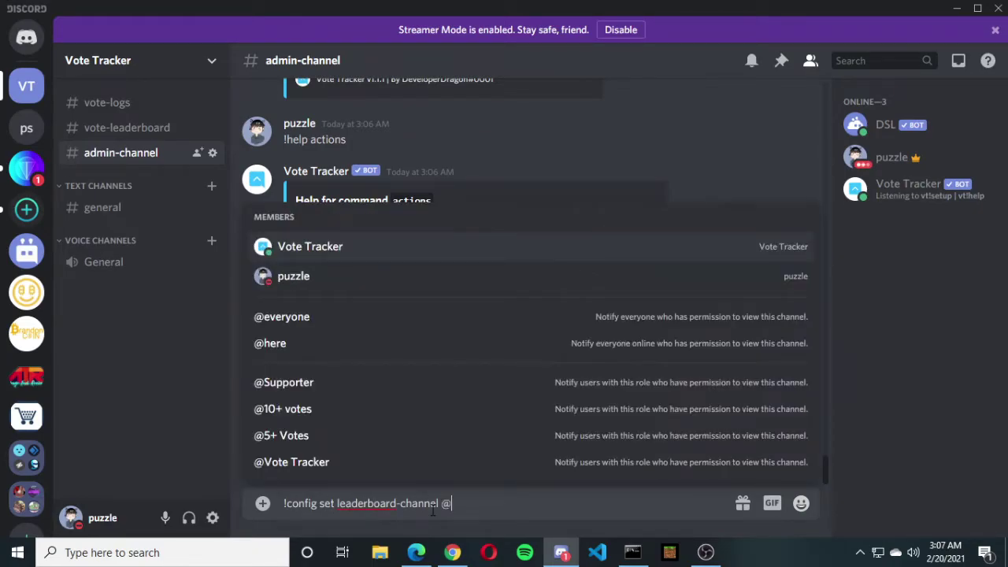
key("BackSpace")
type("#vote")
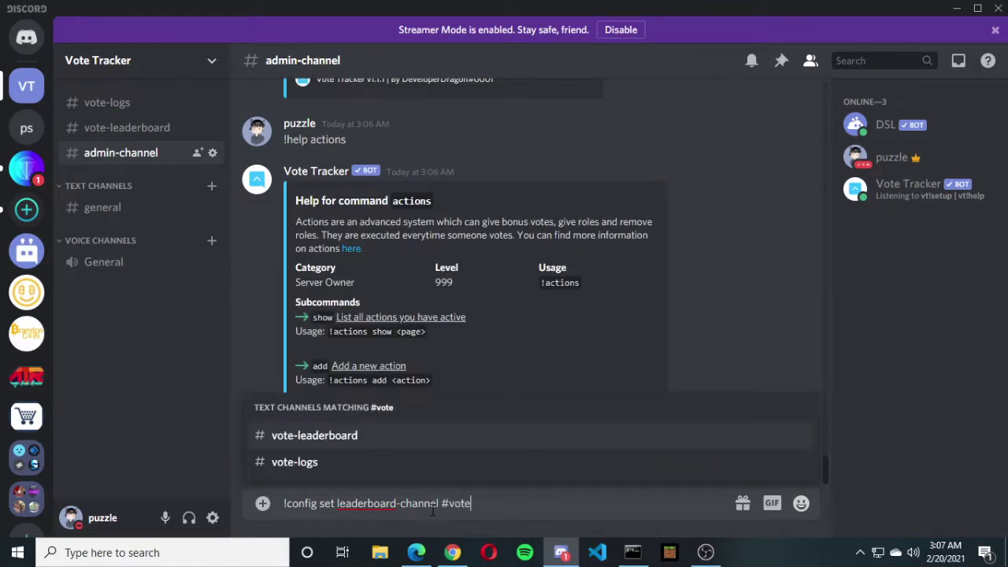
left_click(438, 434)
key("Return")
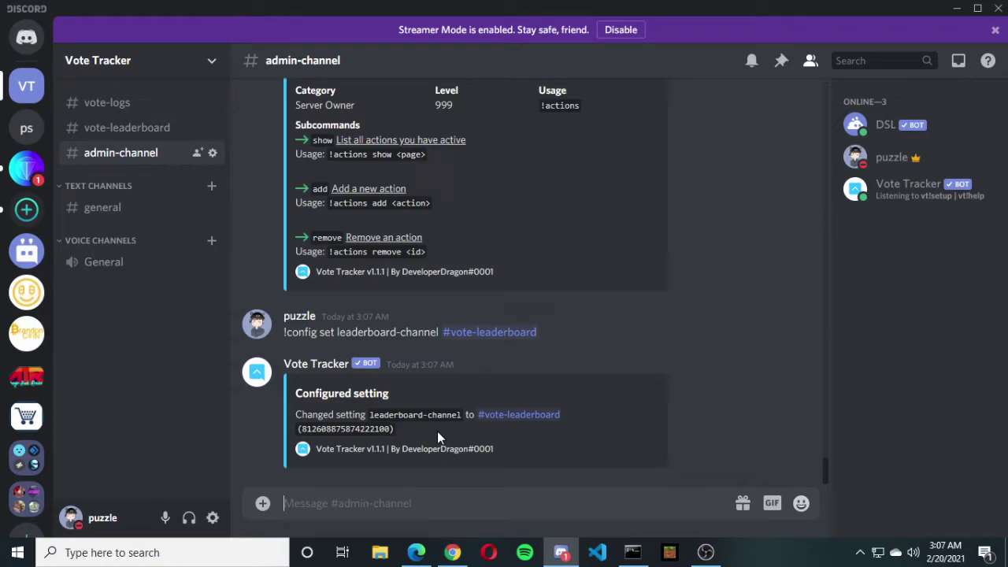
left_click(118, 128)
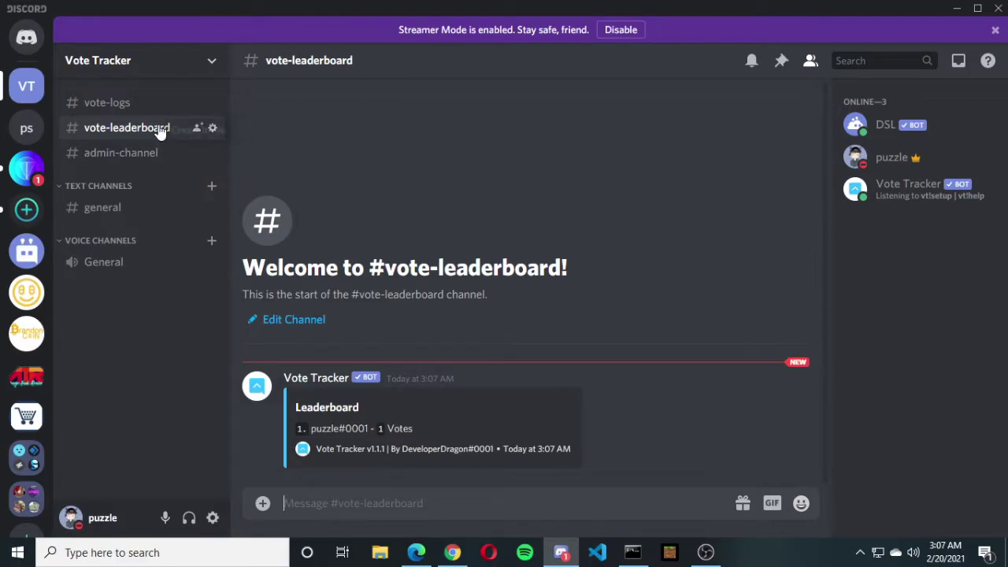
- Return to the admin-channel, then copy the "vt!config set leaderboard-interval <new interval>" command from the Config page of the browser documentation
left_click(157, 151)
left_click(453, 555)
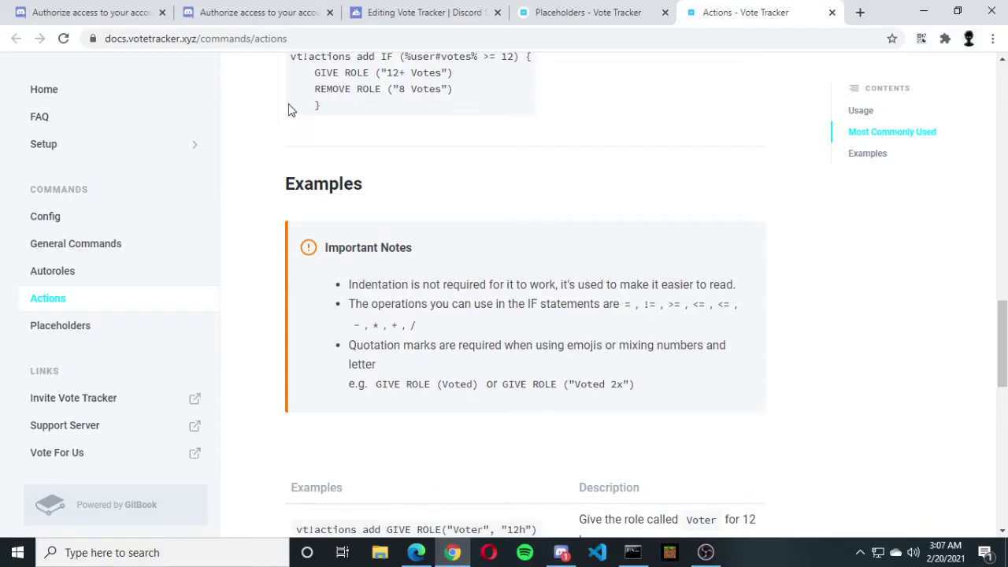
left_click(263, 9)
left_click(573, 10)
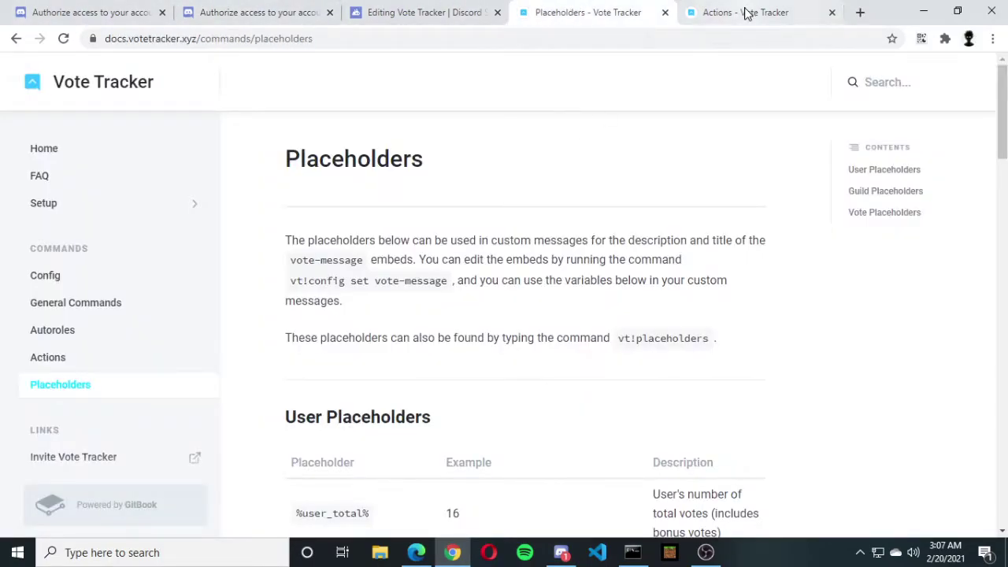
left_click(98, 285)
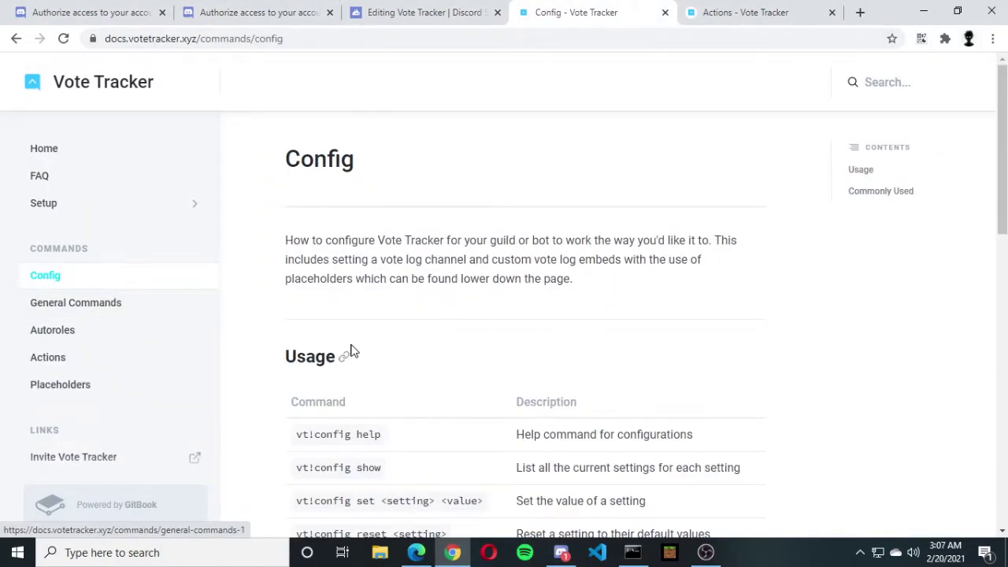
scroll(290, 351, "down", 6)
scroll(293, 340, "down", 2)
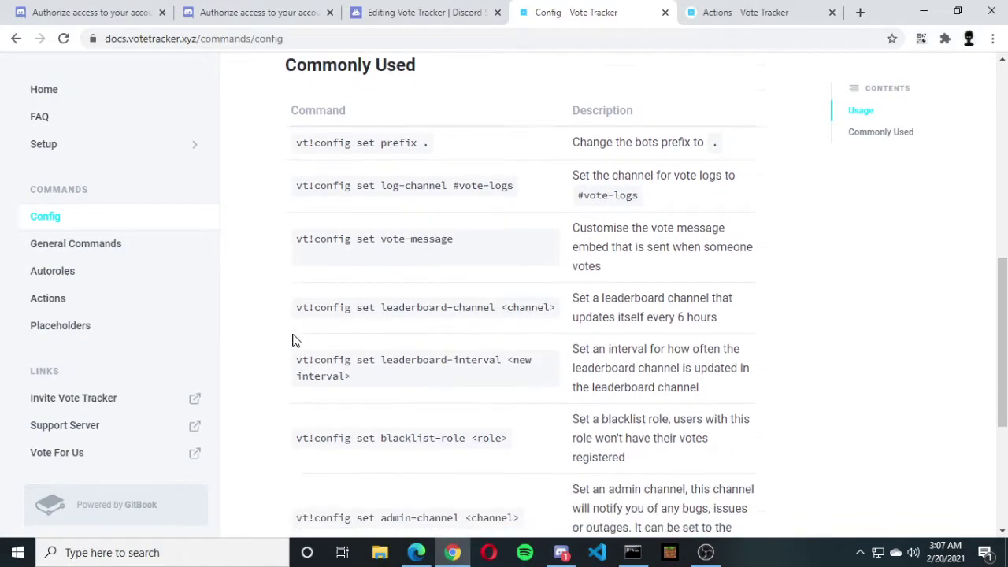
scroll(299, 322, "down", 1)
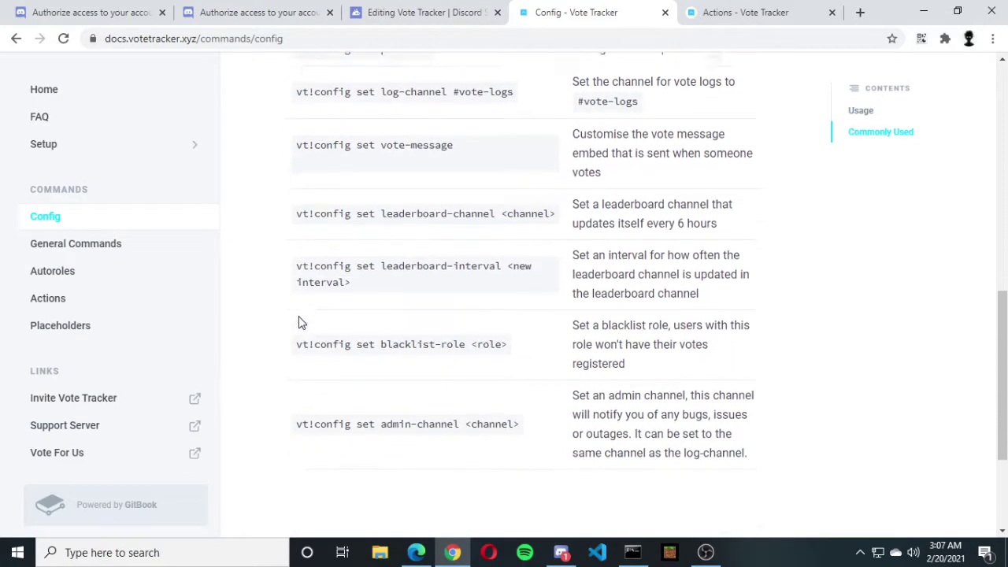
left_click_drag(296, 251, 365, 270)
key("ctrl+c")
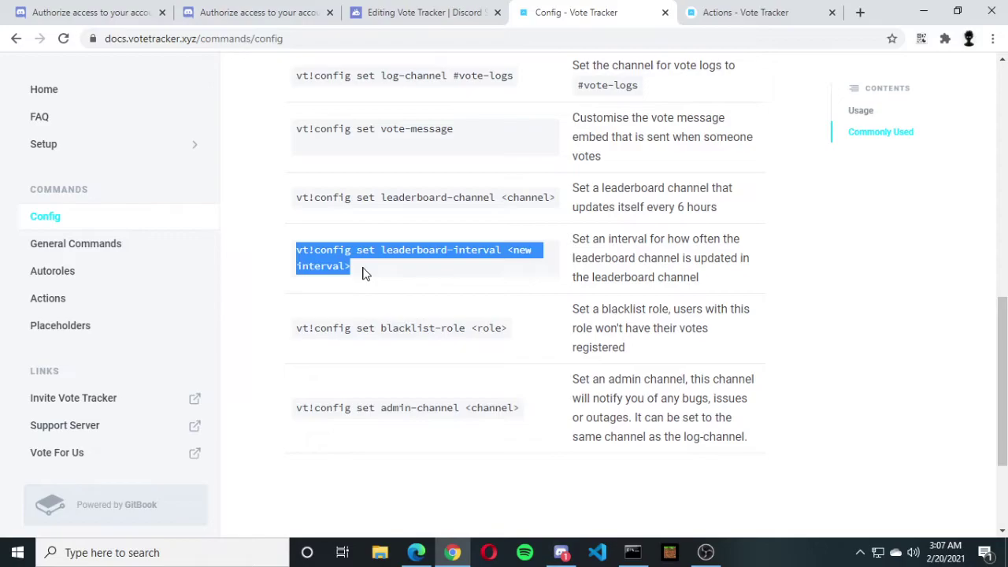
- Try to set the leaderboard interval to 6 hours by sending "vt!config set leaderboard-interval 6h" in Discord's admin-channel
left_click(561, 552)
key("ctrl+v")
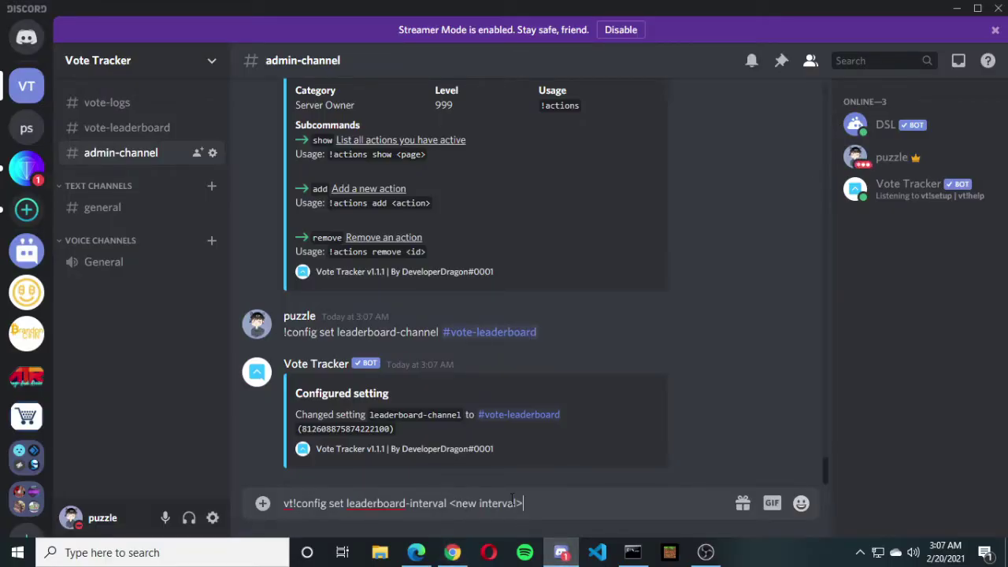
left_click_drag(541, 505, 449, 509)
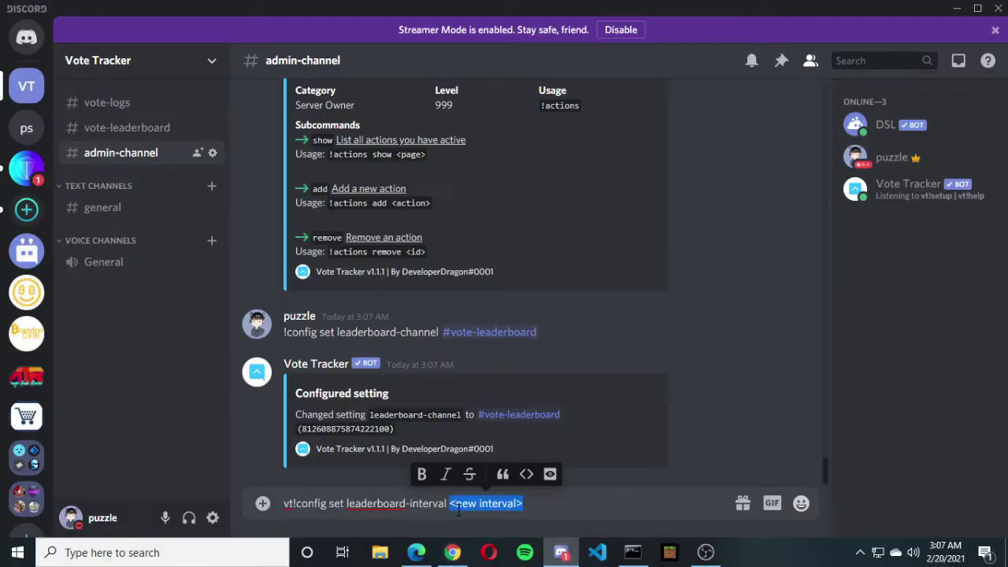
type("6h")
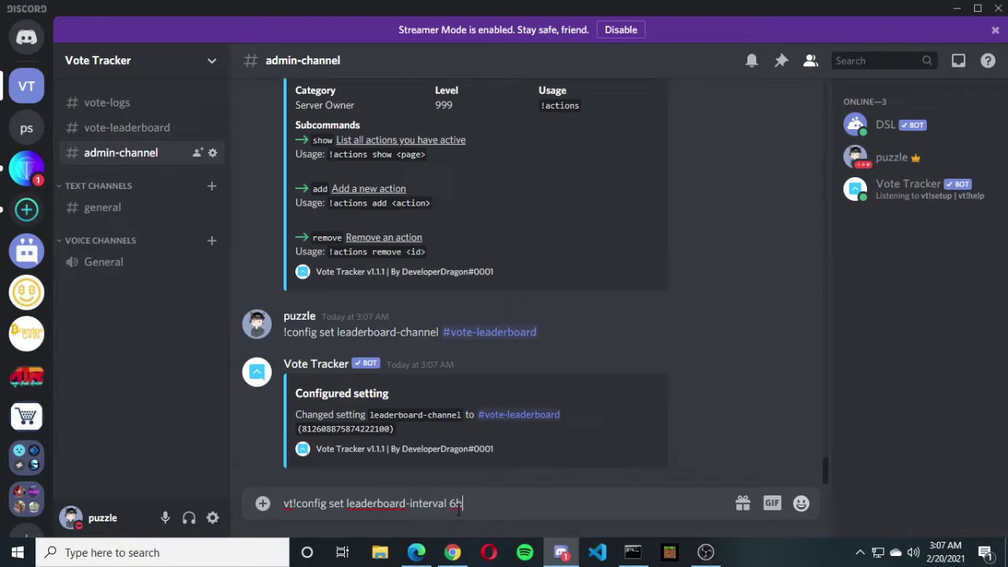
left_click(142, 218)
key("Return")
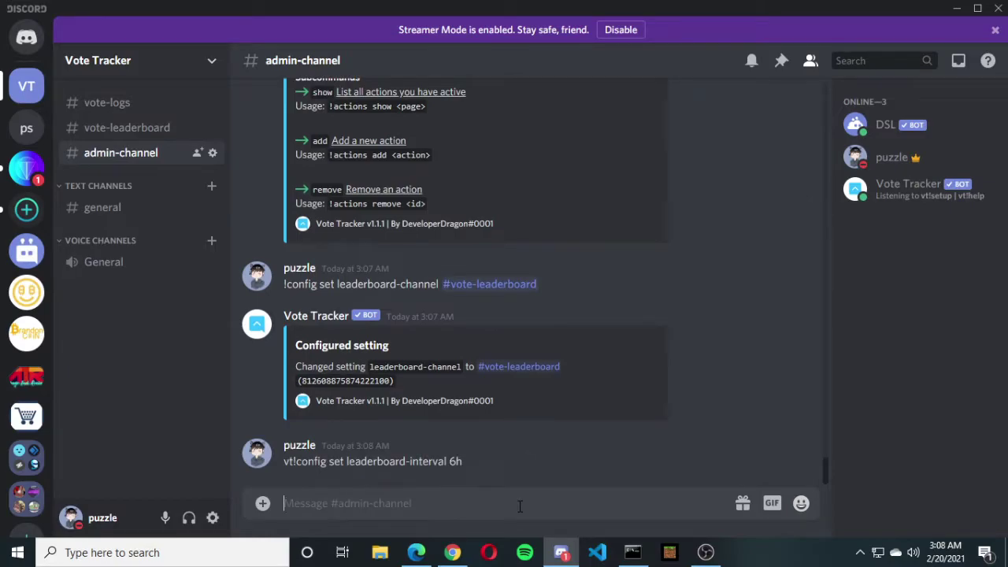
- Copy the sent interval command, remove its "vt" prefix and try sending "!config set leaderboard-interval 6h"
left_click_drag(480, 461, 249, 469)
key("ctrl+c")
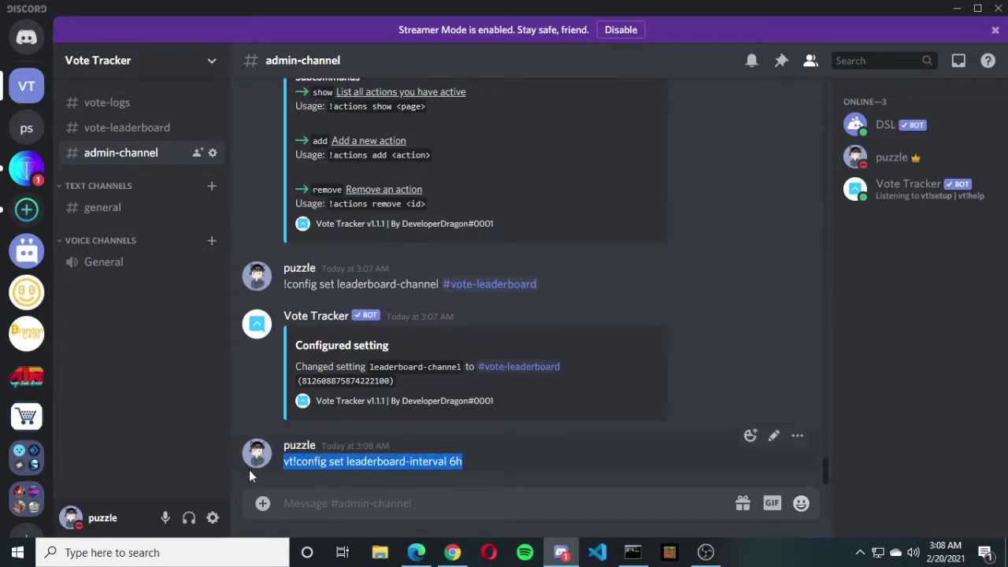
left_click(315, 502)
key("ctrl+v")
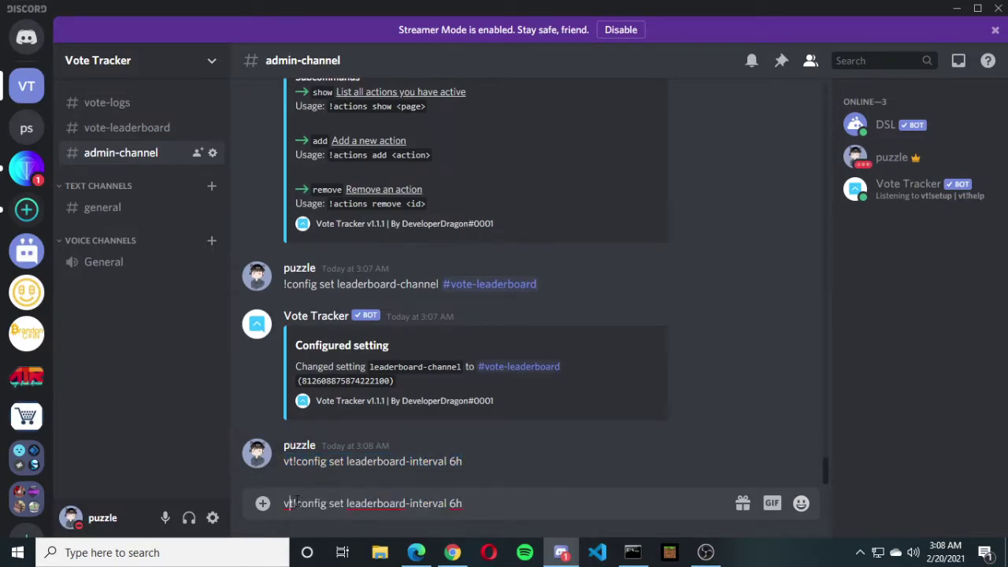
key("Home")
key("Delete")
key("Delete")
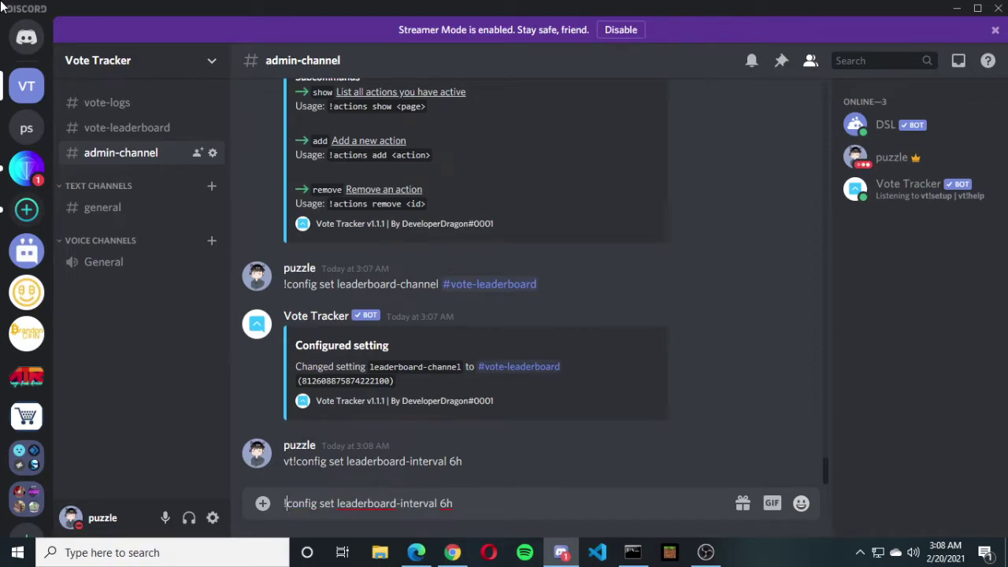
key("Return")
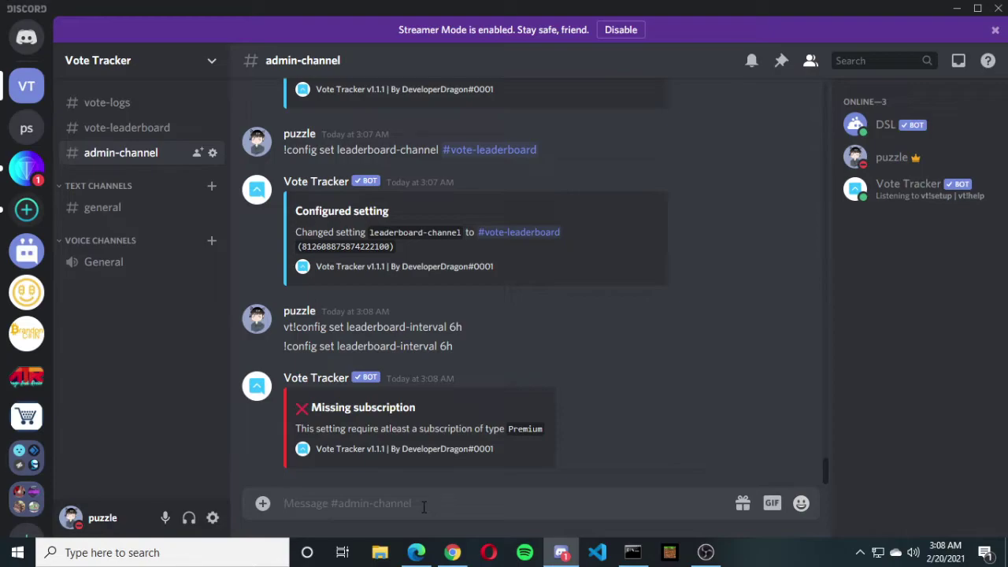
- List the server's current Vote Tracker settings by sending "!config show" in the admin-channel
type("!config set")
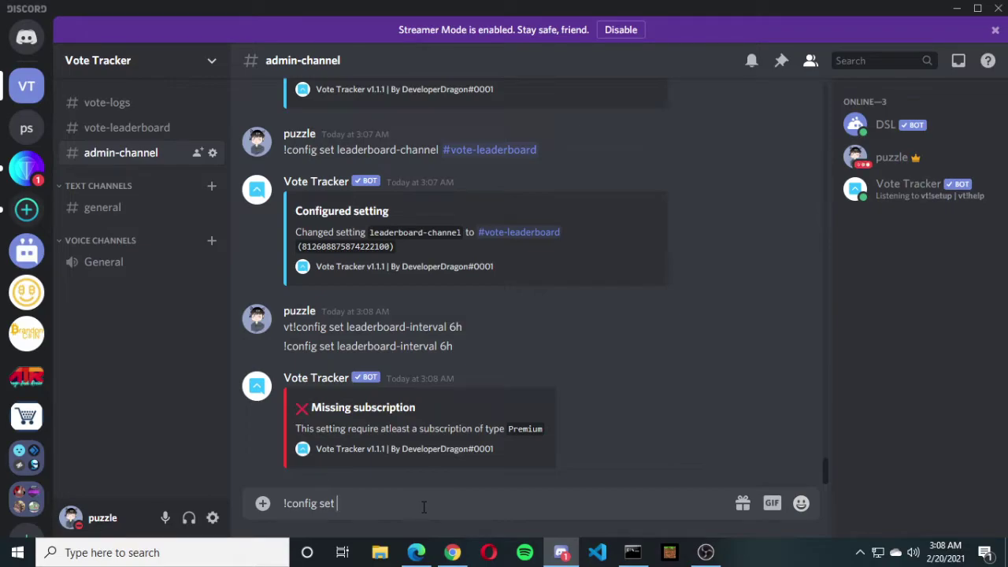
key("BackSpace")
key("BackSpace")
type("how")
key("Return")
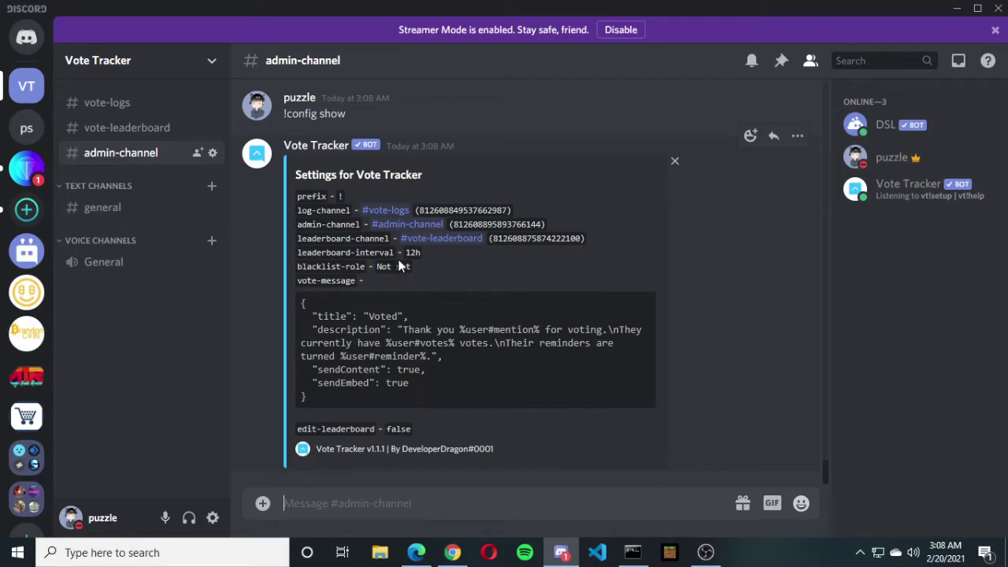
- Examine the leaderboard interval, edit-leaderboard, blacklist role and vote message values in the settings list
left_click_drag(404, 254, 427, 255)
left_click_drag(386, 428, 402, 429)
left_click_drag(377, 267, 421, 267)
left_click(421, 267)
left_click_drag(430, 382, 315, 316)
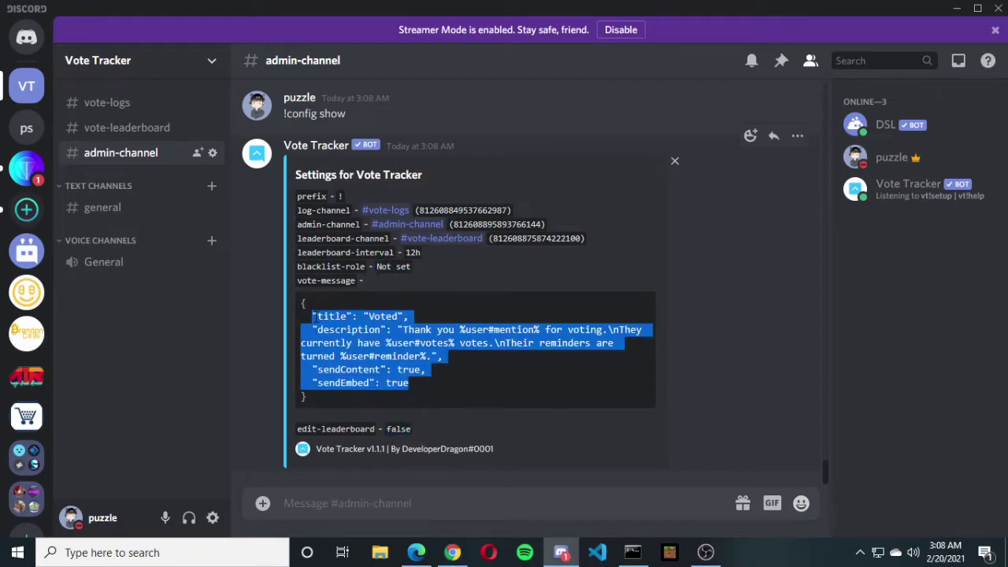
left_click(483, 363)
left_click_drag(426, 393, 267, 308)
left_click(409, 368)
- Send "!help" in the admin-channel and review the toggledm and reminders utilities commands
left_click(388, 504)
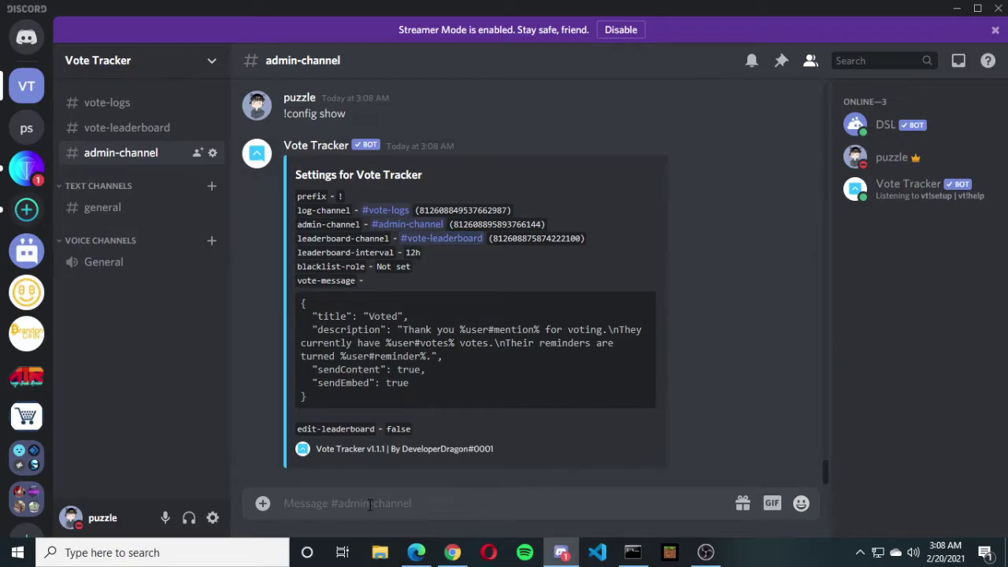
type("!help")
key("Return")
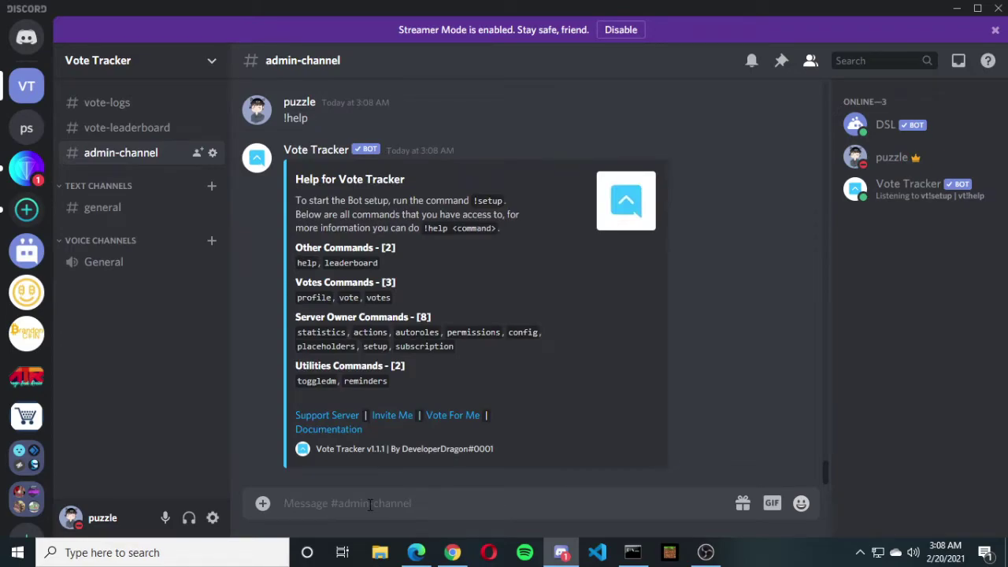
left_click_drag(297, 381, 393, 381)
- Send "!help permissions" in the admin-channel and read through the permissions subcommands and their usage
left_click(348, 508)
type("!help permissions")
key("Return")
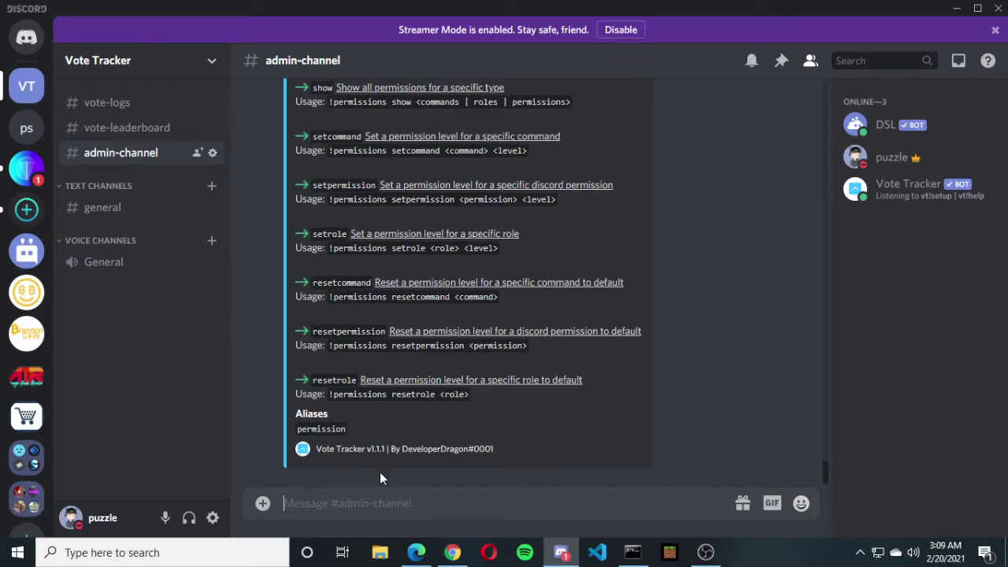
scroll(376, 425, "up", 4)
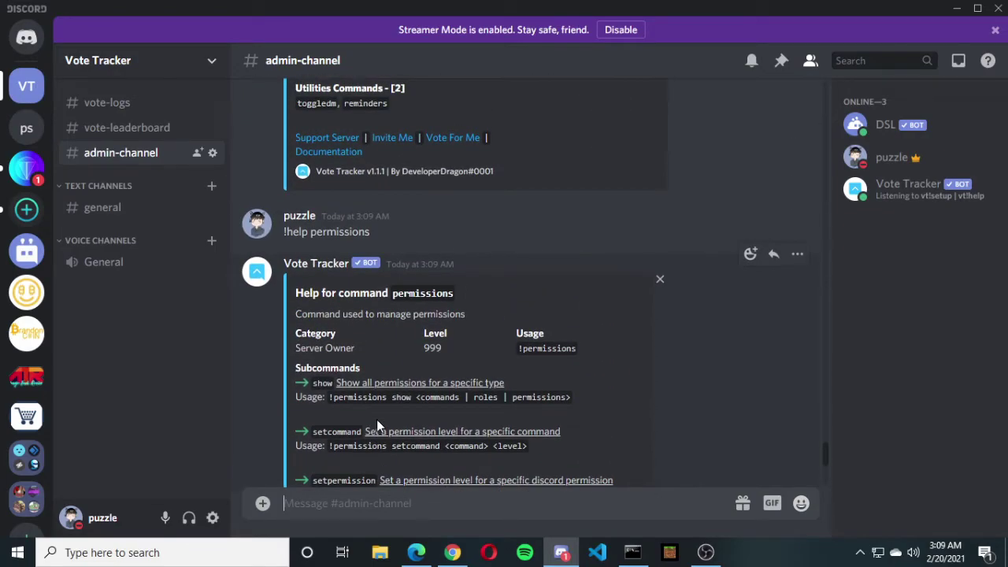
scroll(393, 418, "up", 2)
scroll(398, 416, "down", 6)
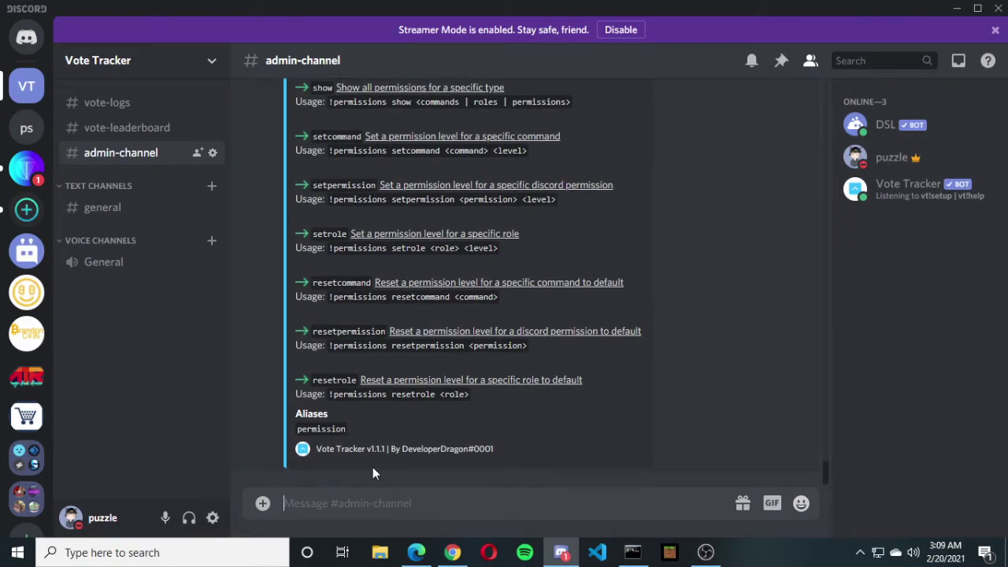
- Send "!help votes" in the admin-channel and read through the show, fake, add, remove and reset subcommands and their usage
type("!help votes")
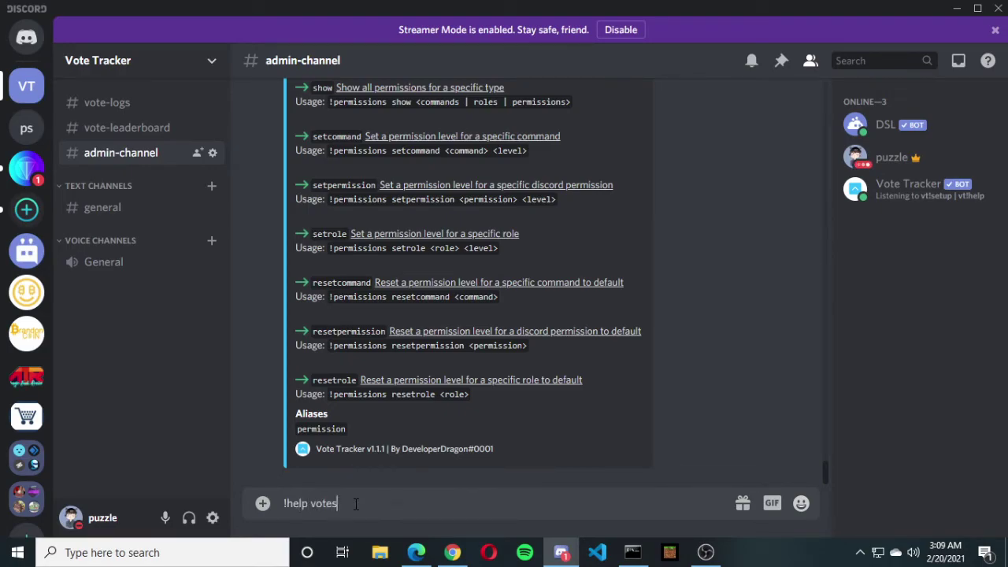
key("Return")
left_click_drag(313, 220, 480, 431)
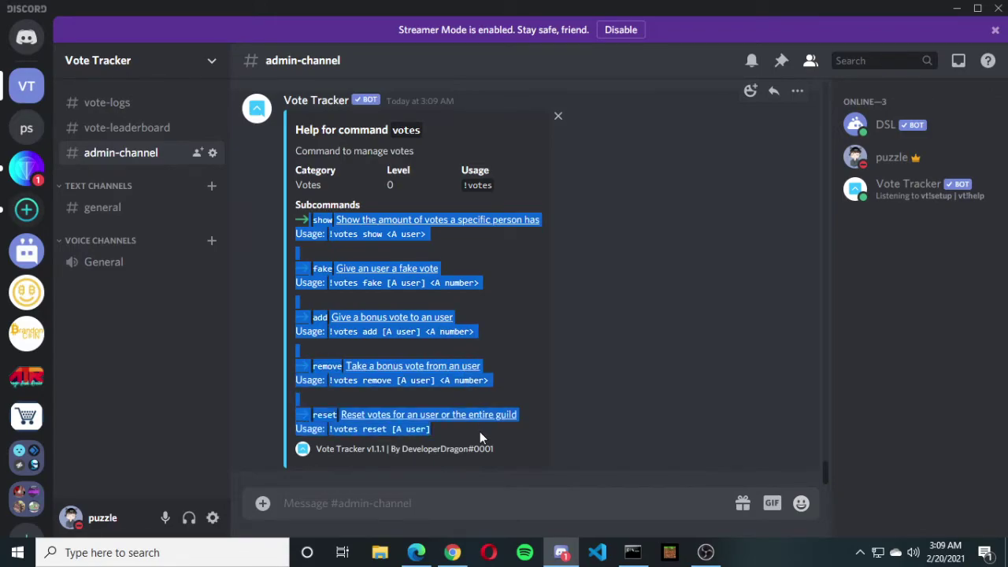
left_click(471, 431)
left_click_drag(317, 222, 439, 244)
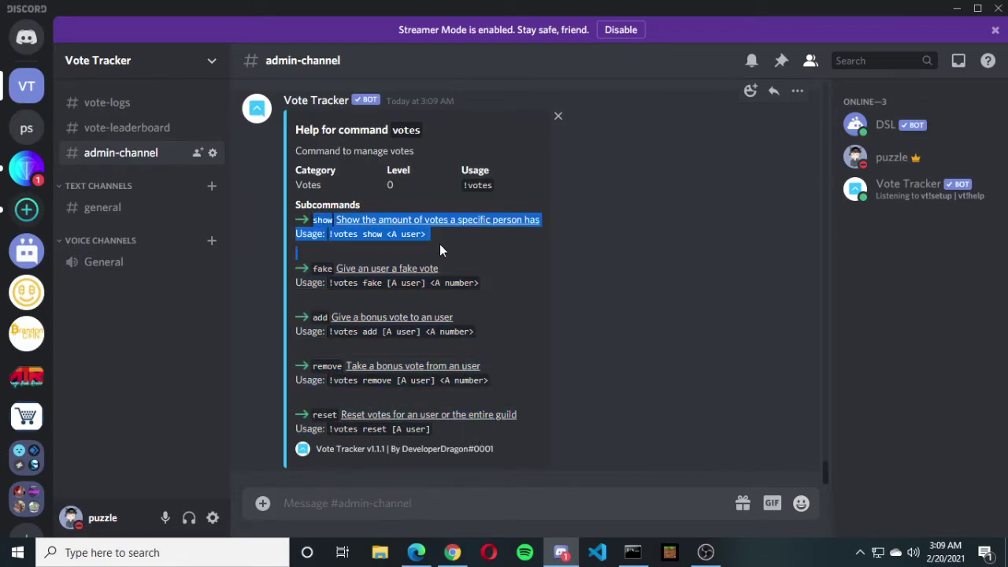
left_click(440, 243)
left_click(387, 502)
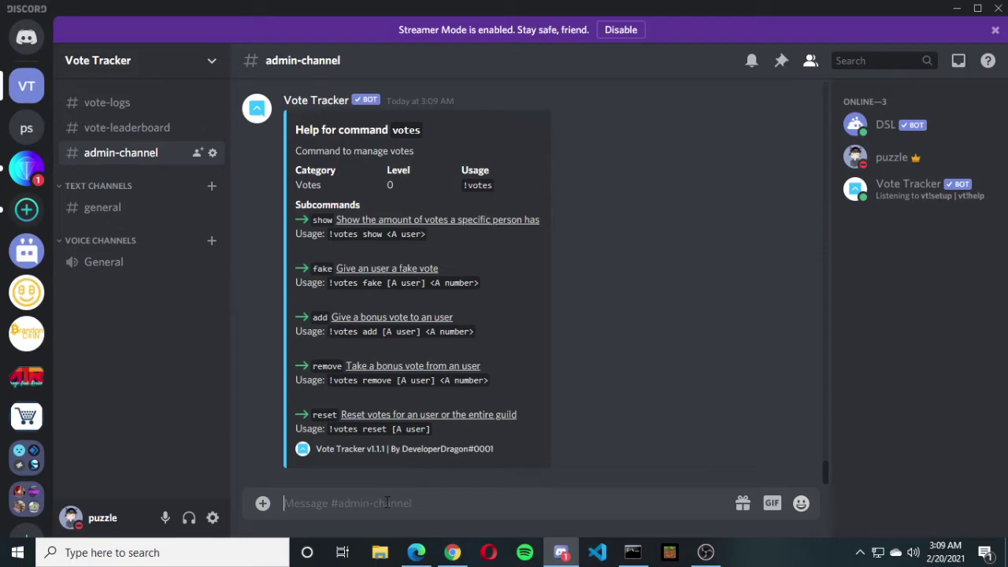
left_click_drag(329, 282, 479, 284)
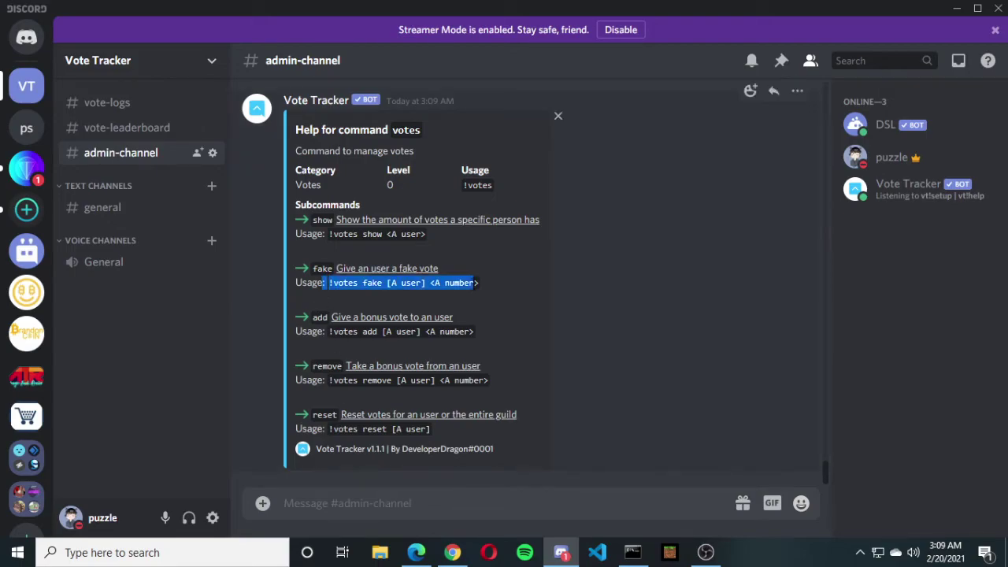
left_click(392, 311)
left_click_drag(306, 317, 501, 357)
left_click(360, 390)
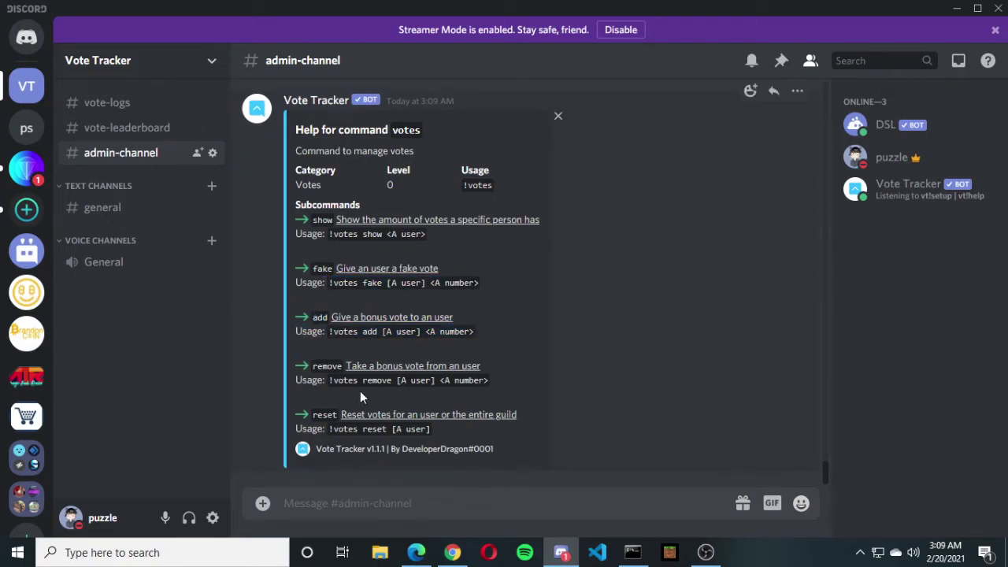
left_click_drag(318, 415, 423, 451)
left_click(441, 464)
- Reset the votes for the entire server by sending "!votes reset all" and confirming with "yes"
left_click(429, 495)
type("!v")
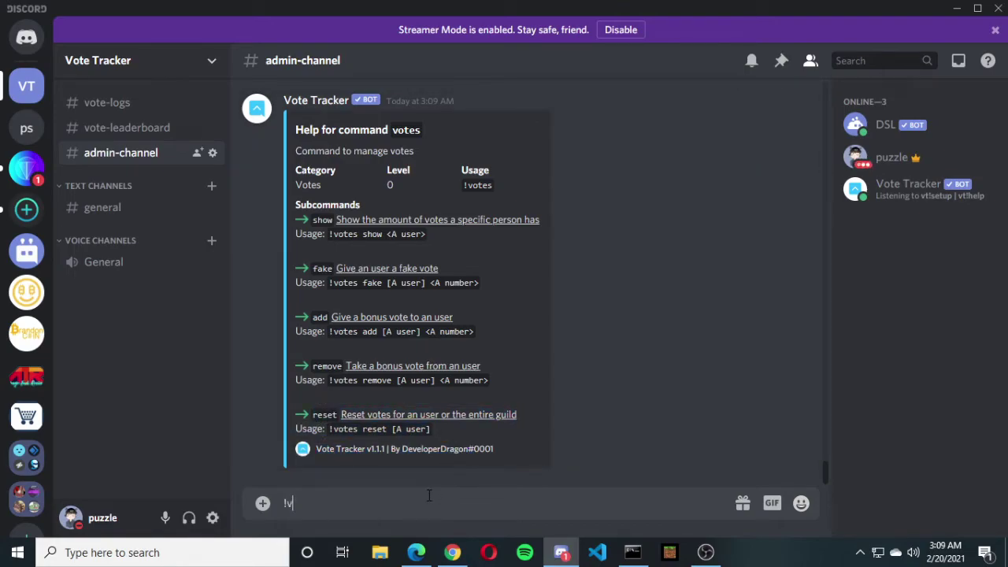
type("otes reset all")
key("Return")
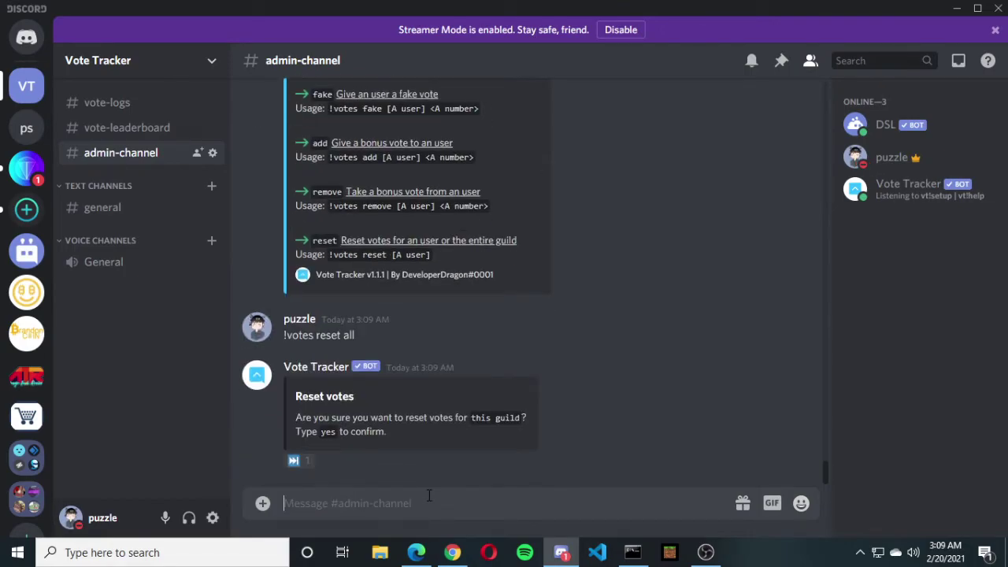
type("yes")
key("Return")
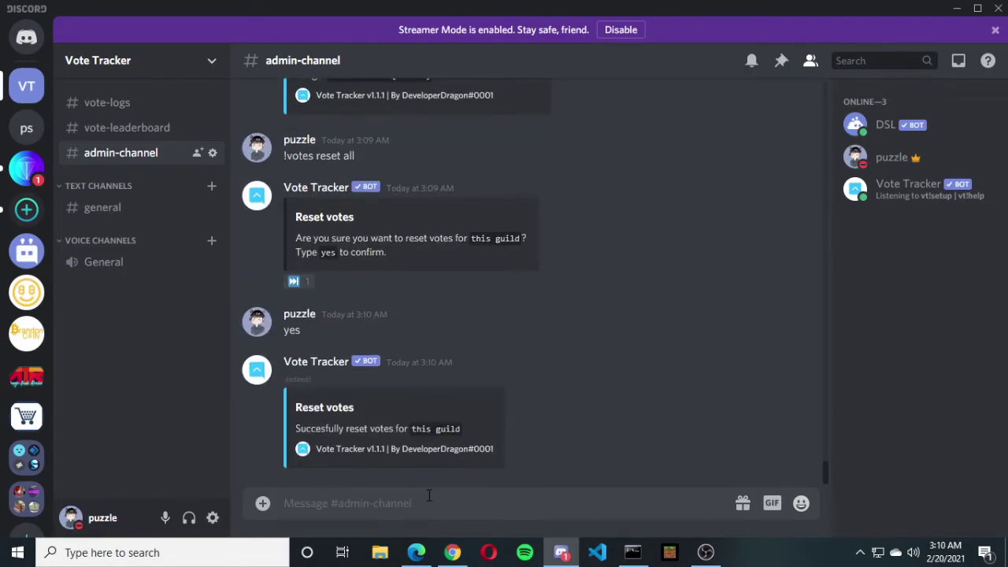
- Check your own vote totals by sending "!votes" in the admin-channel
type("vt")
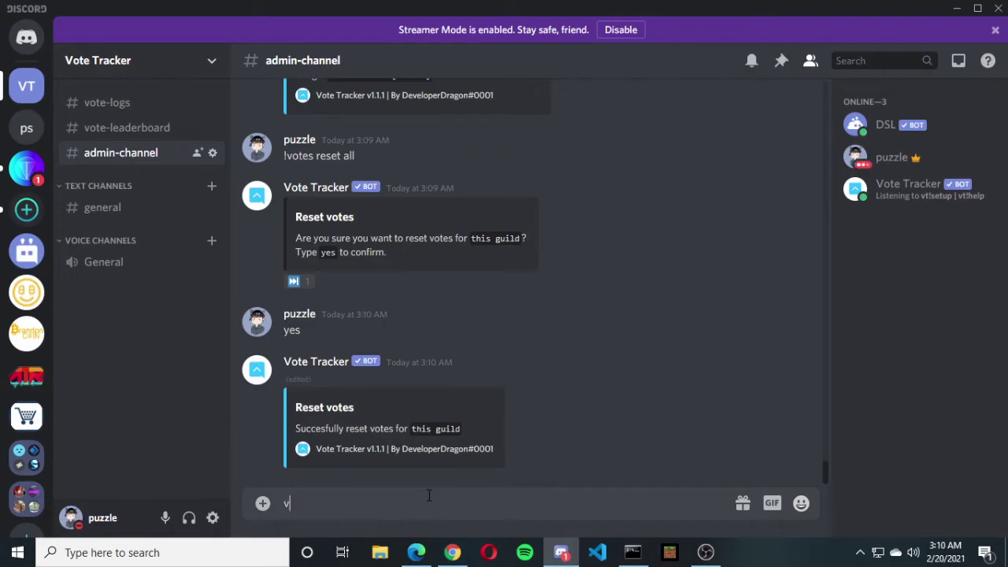
key("BackSpace")
key("BackSpace")
type("!votes")
key("Return")
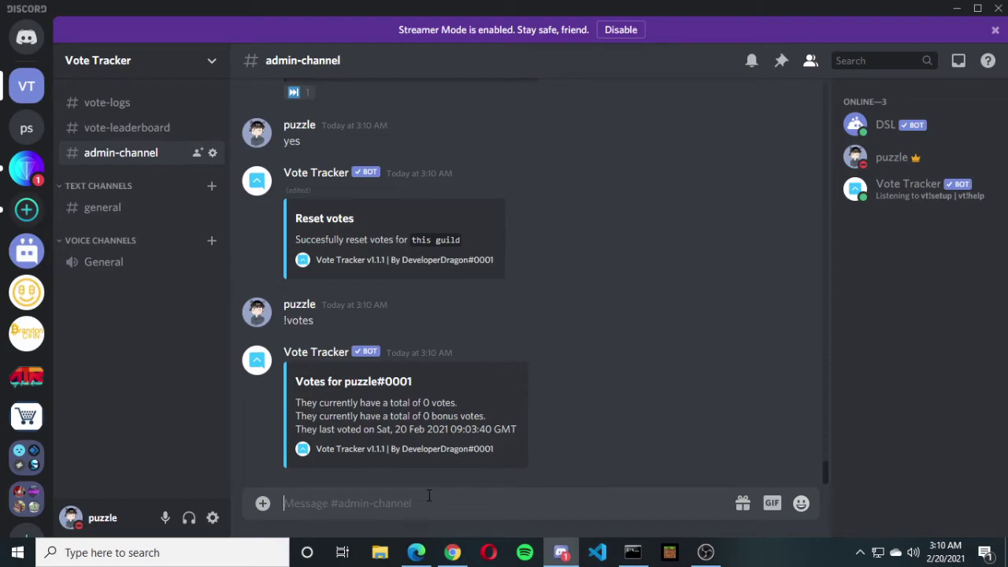